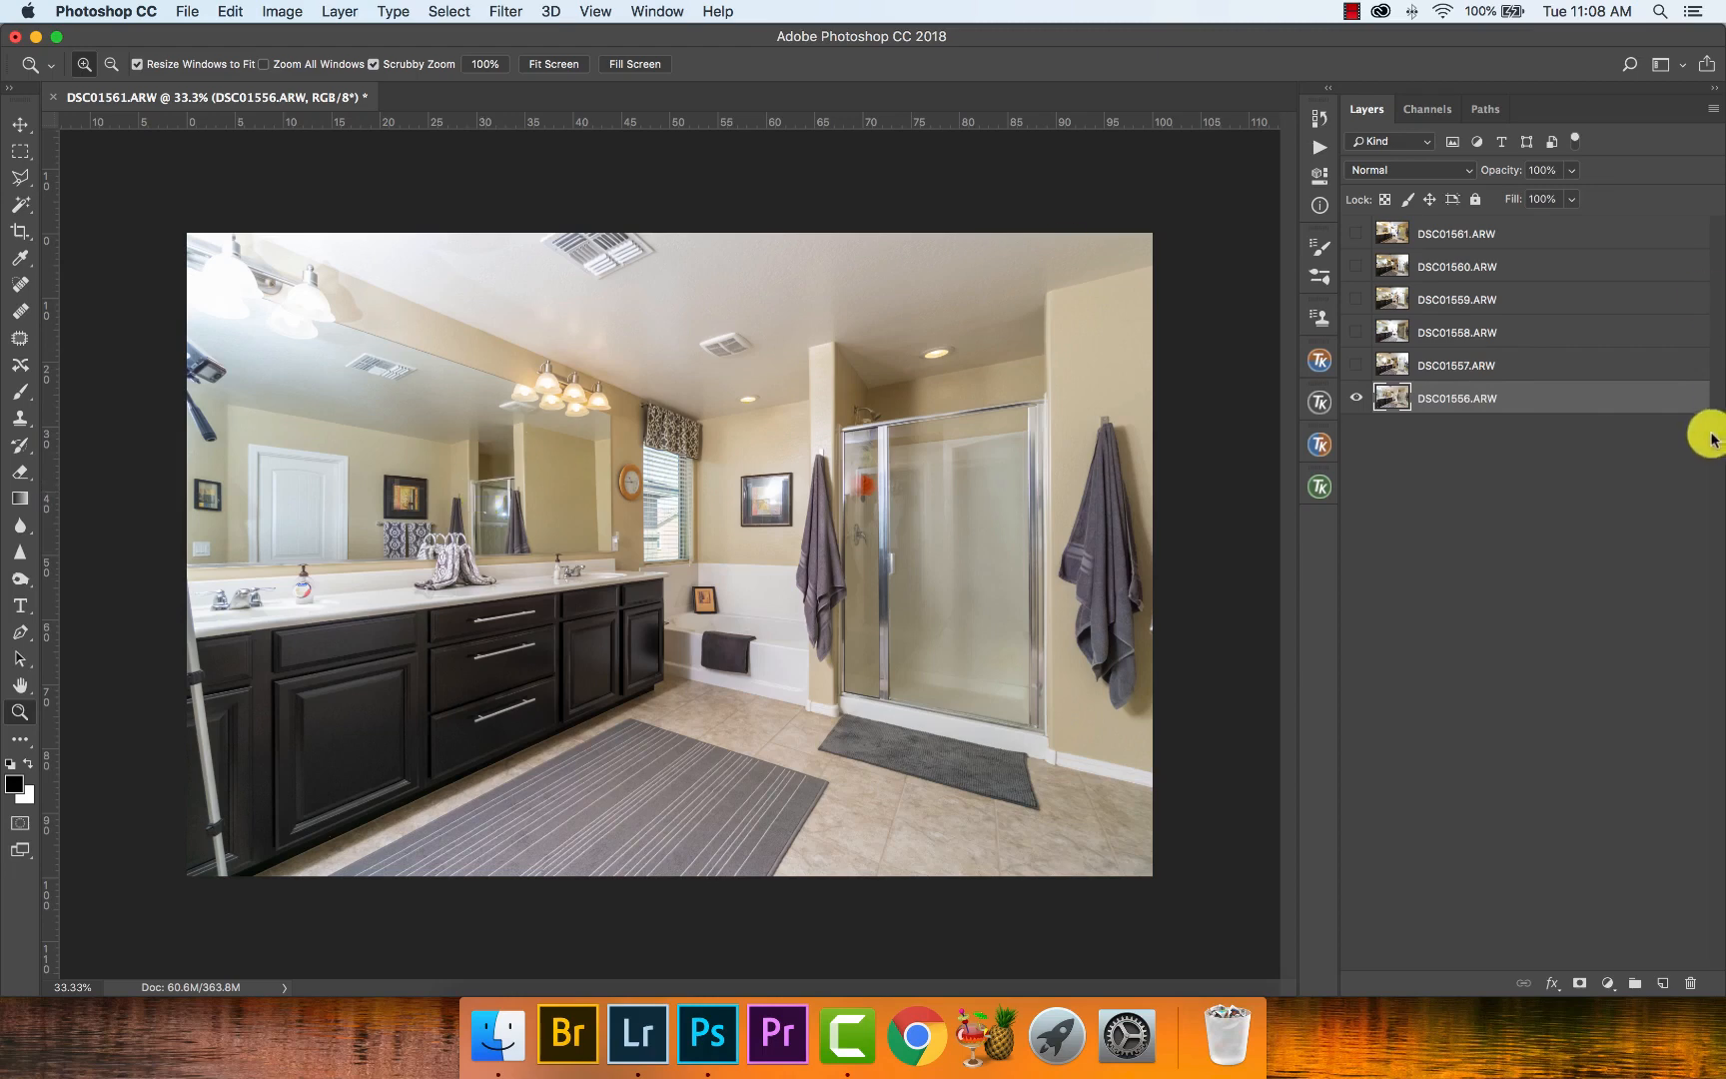
- Compare the DSC01557.ARW layer with the DSC01556.ARW base photo by toggling its visibility
left_click(1356, 364)
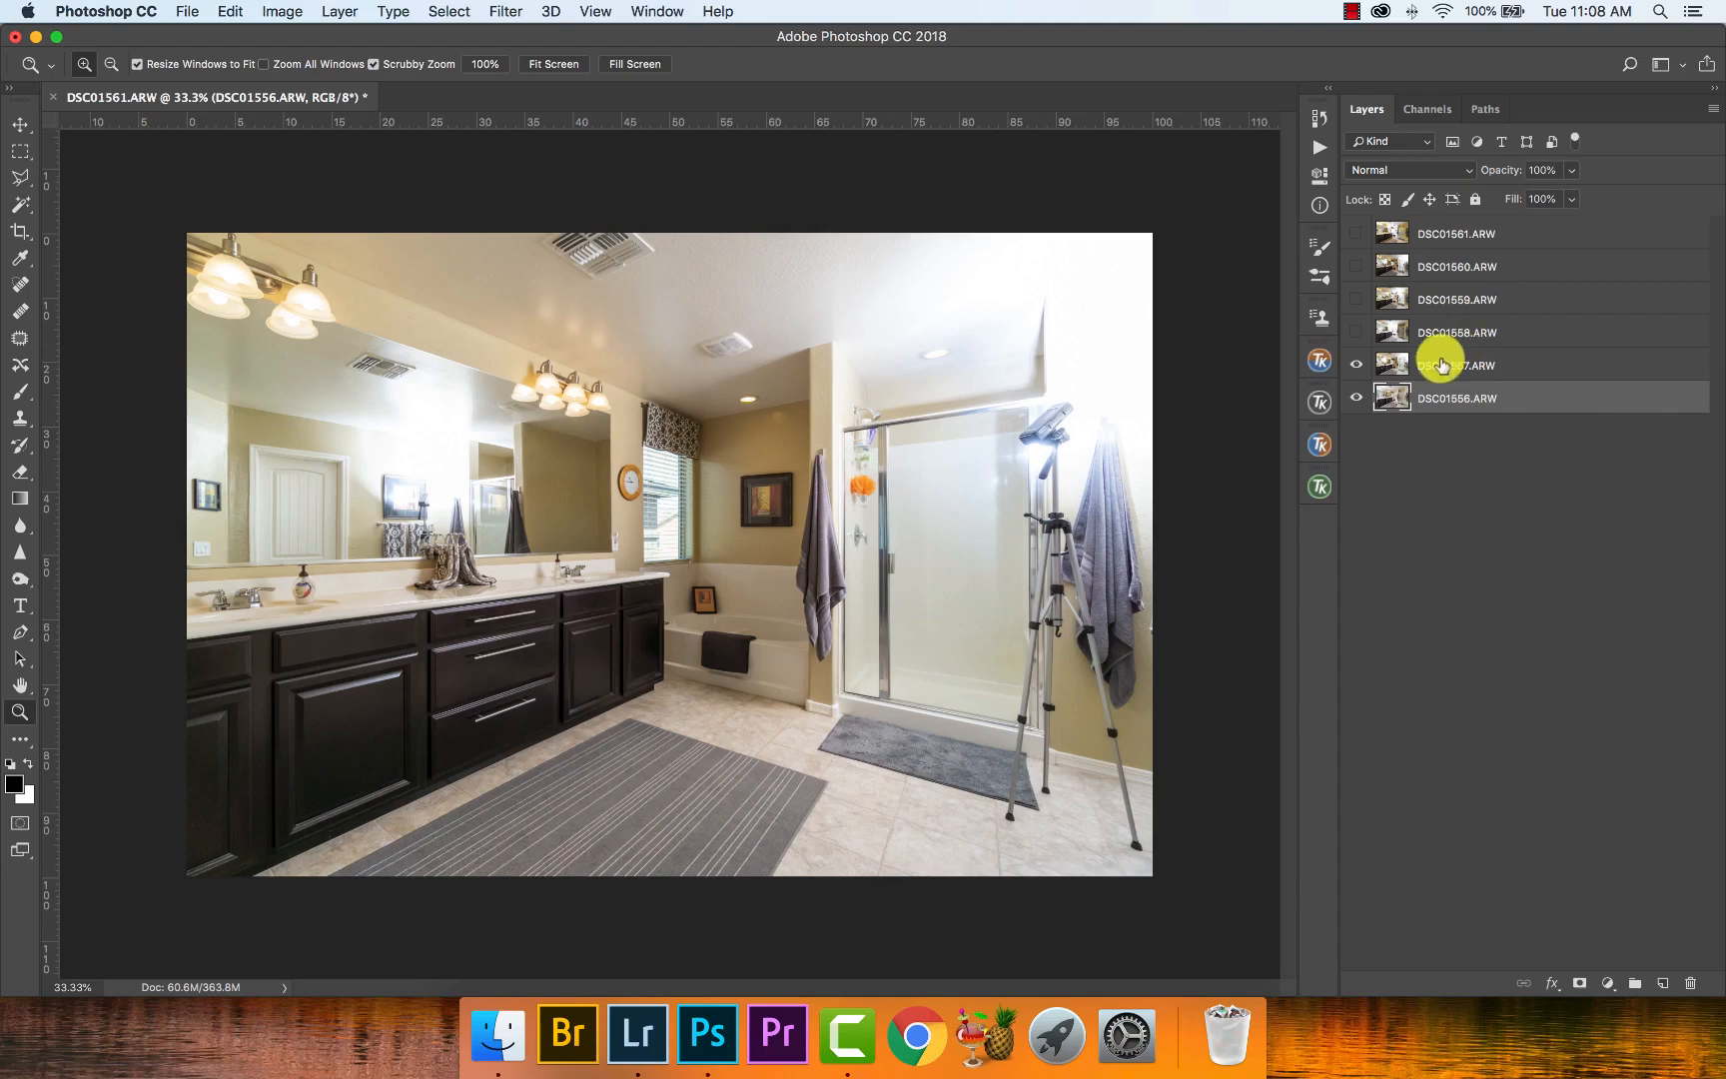
left_click(1360, 366)
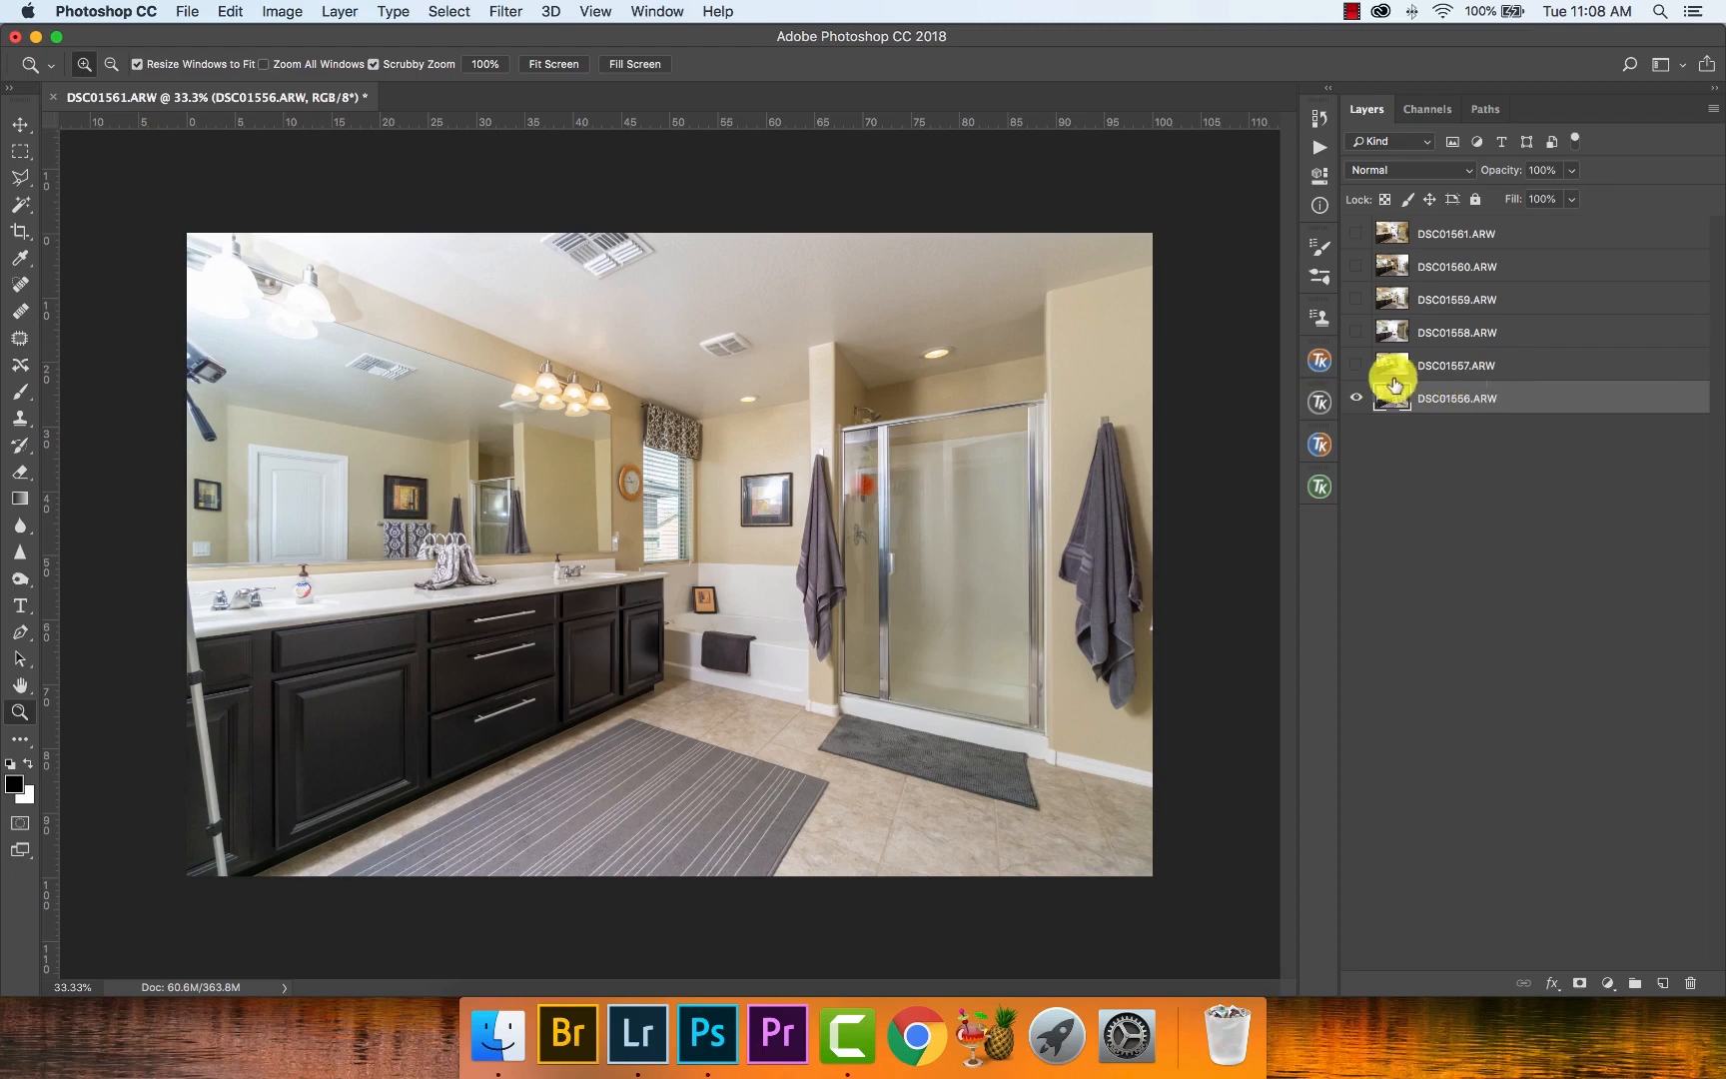
left_click(1356, 365)
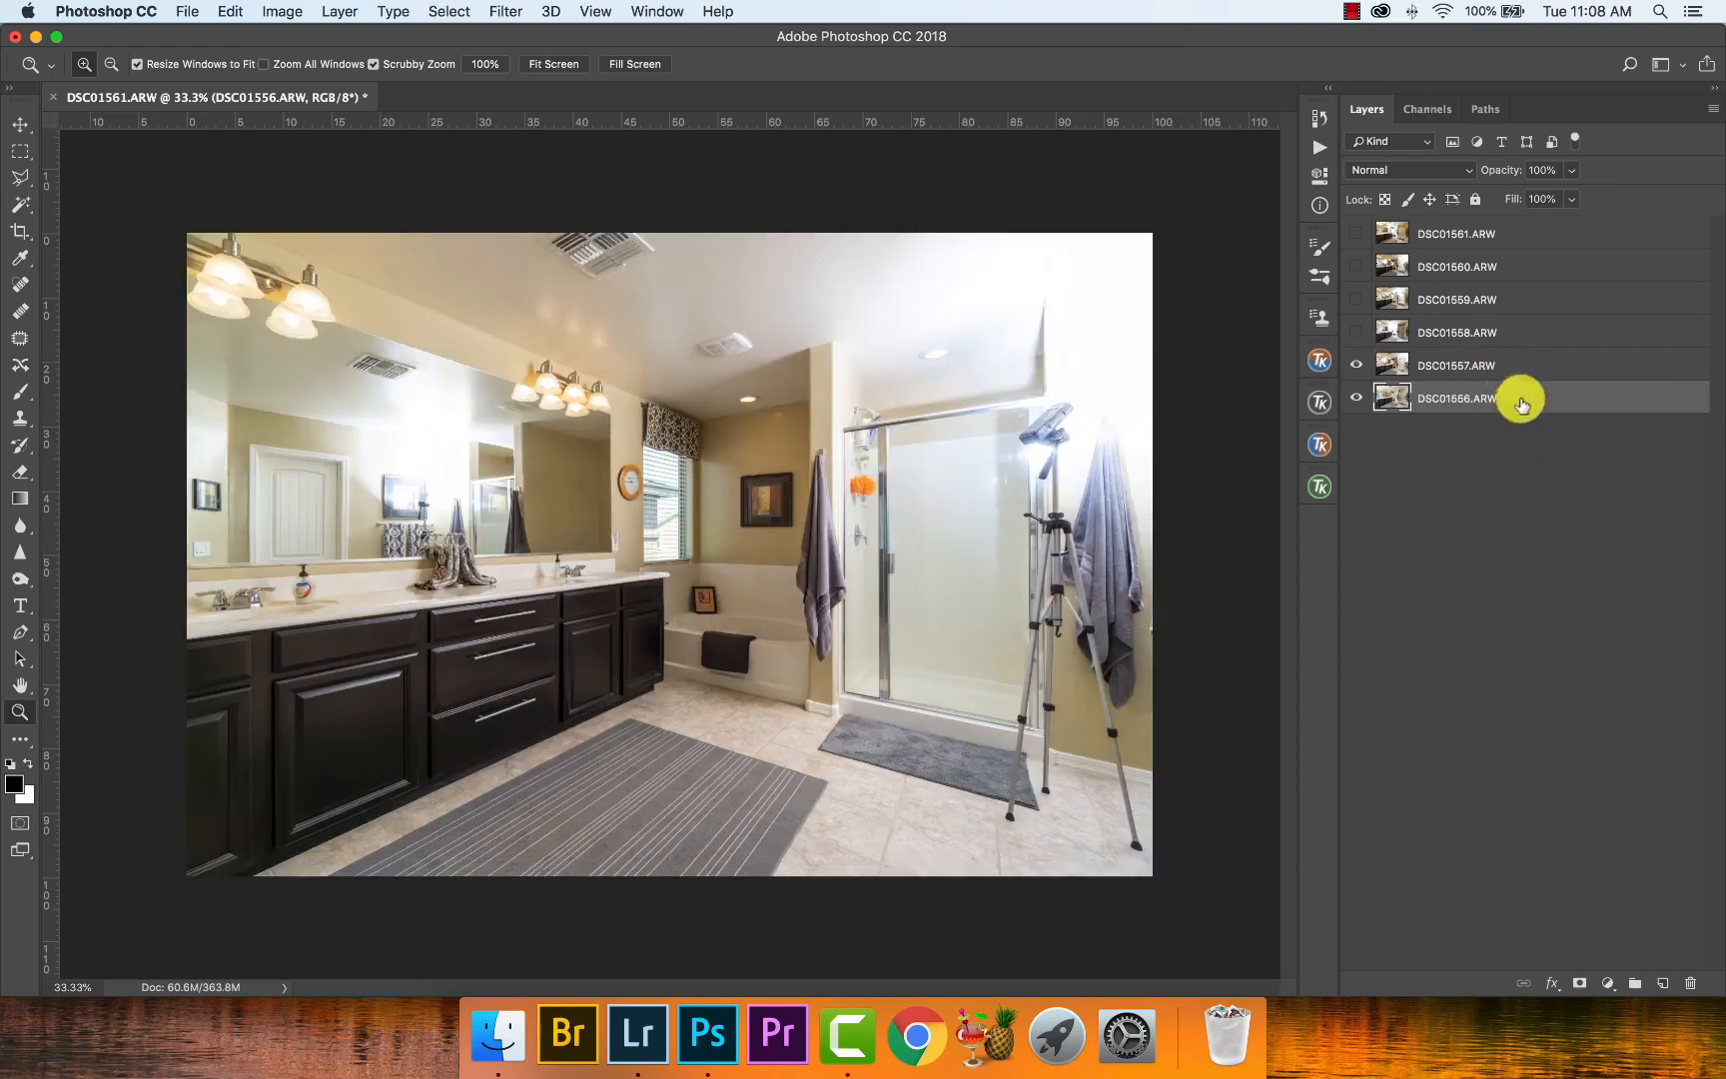
- Reveal the DSC01558.ARW and DSC01559.ARW layers and examine the reflections in the shower glass up close
left_click(1356, 332)
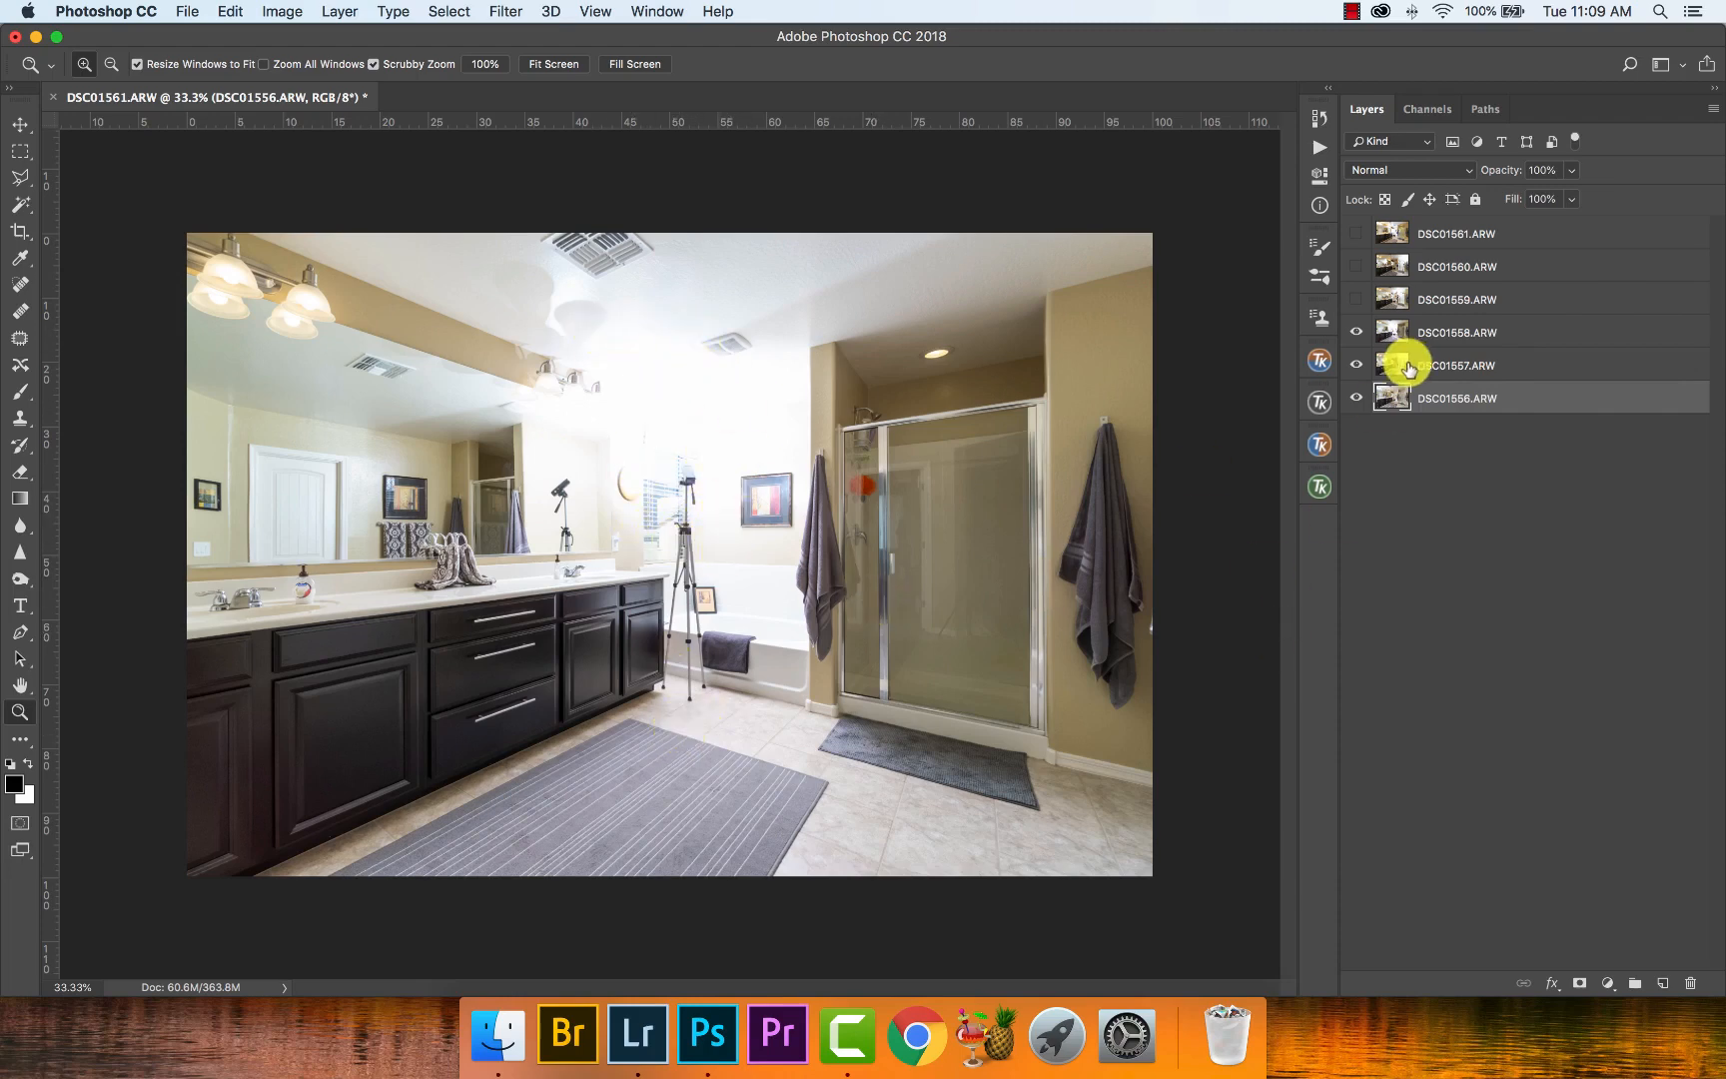
left_click(1359, 303)
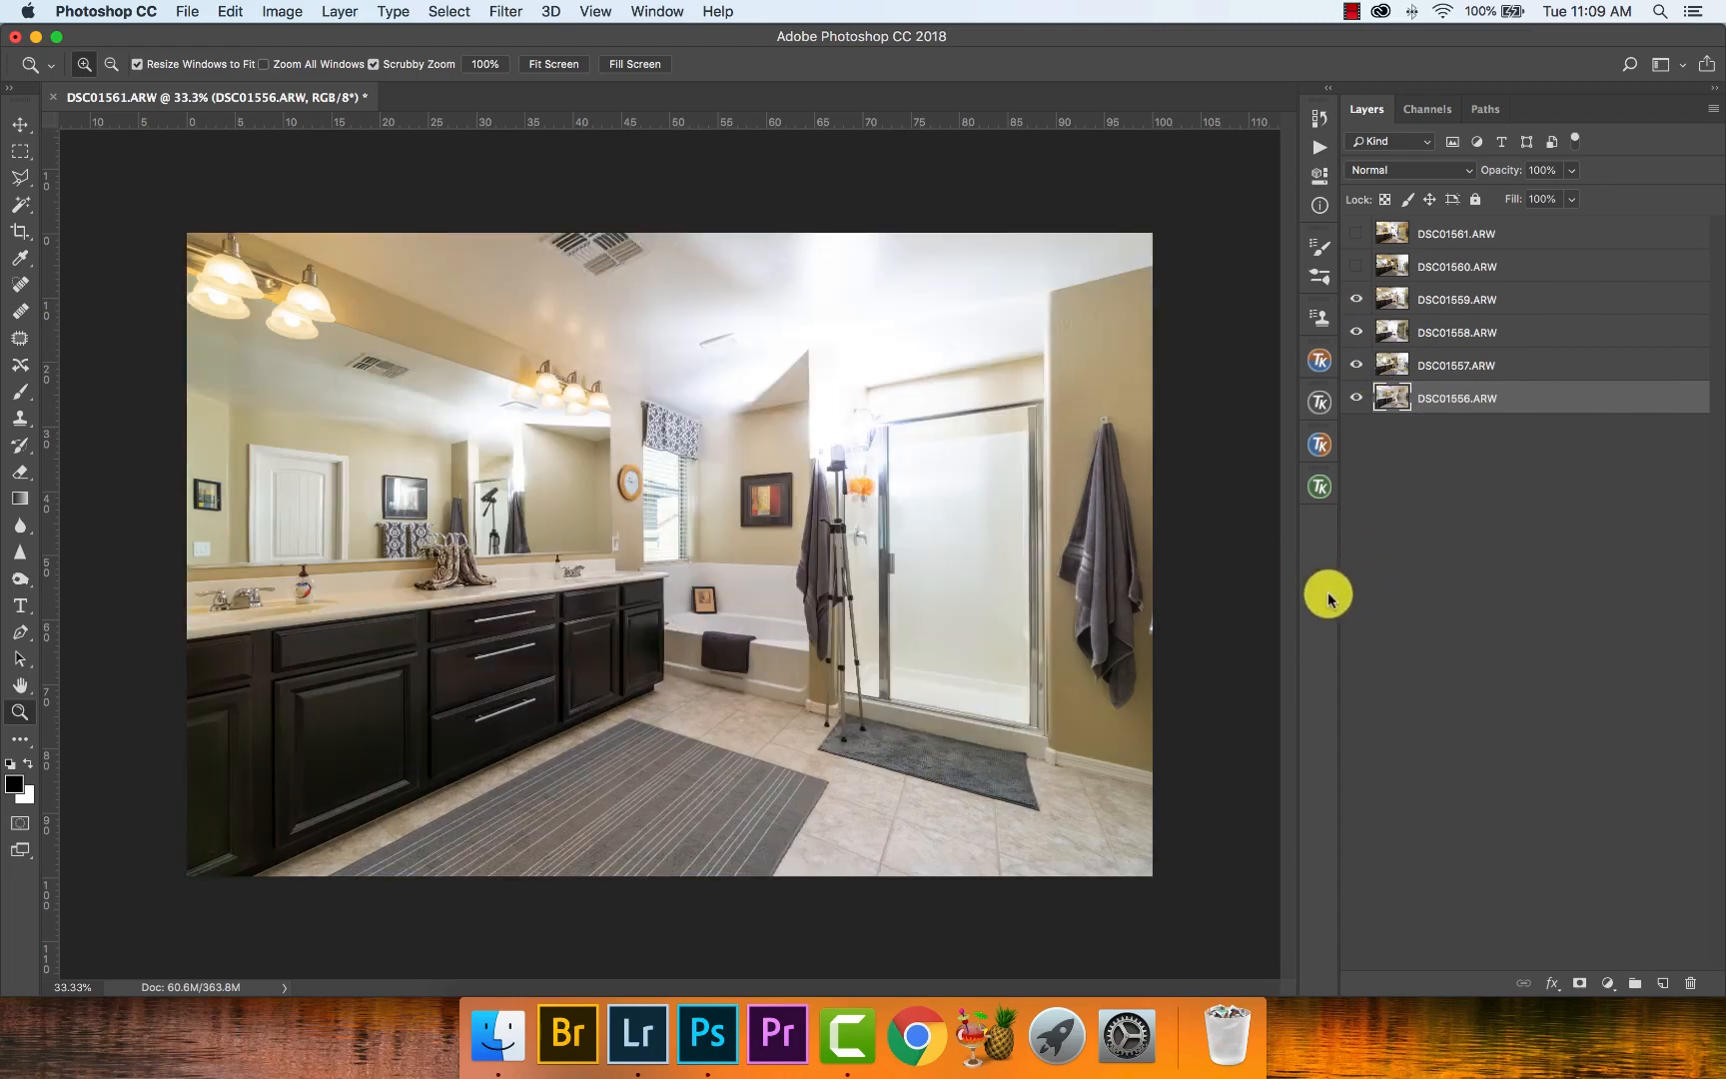
left_click(1357, 303)
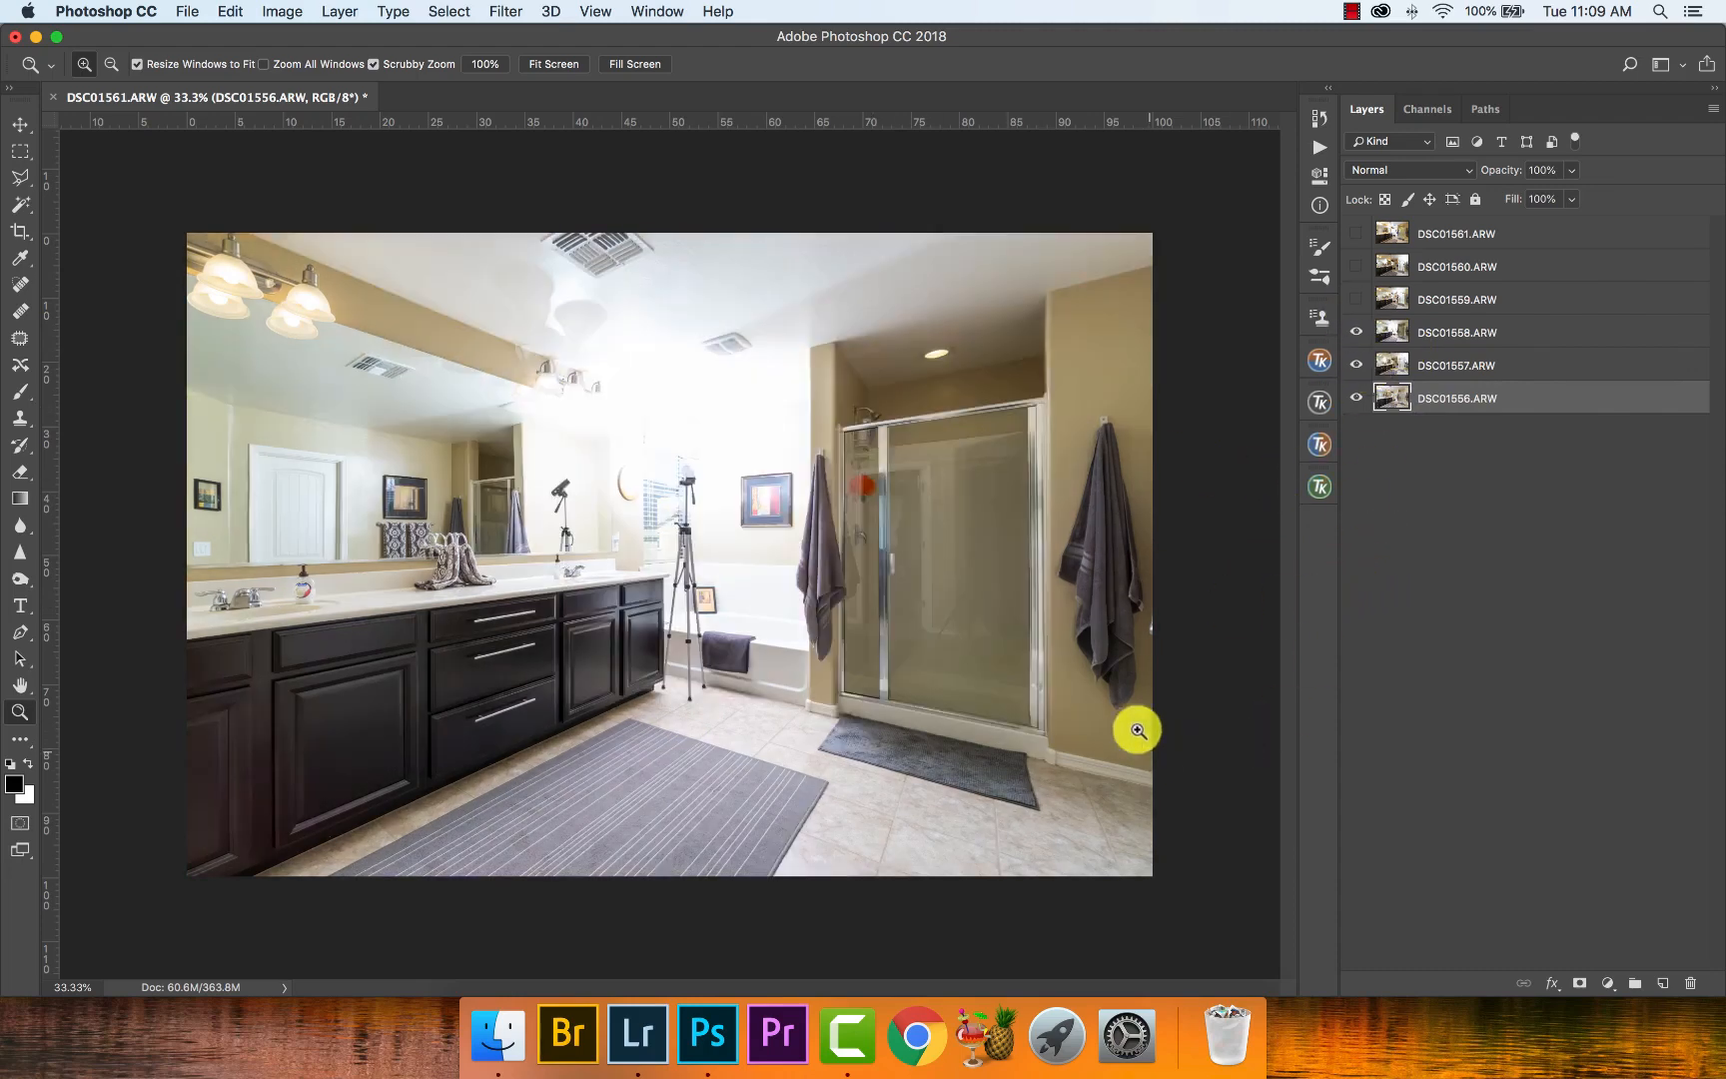
left_click_drag(1033, 604, 1174, 604)
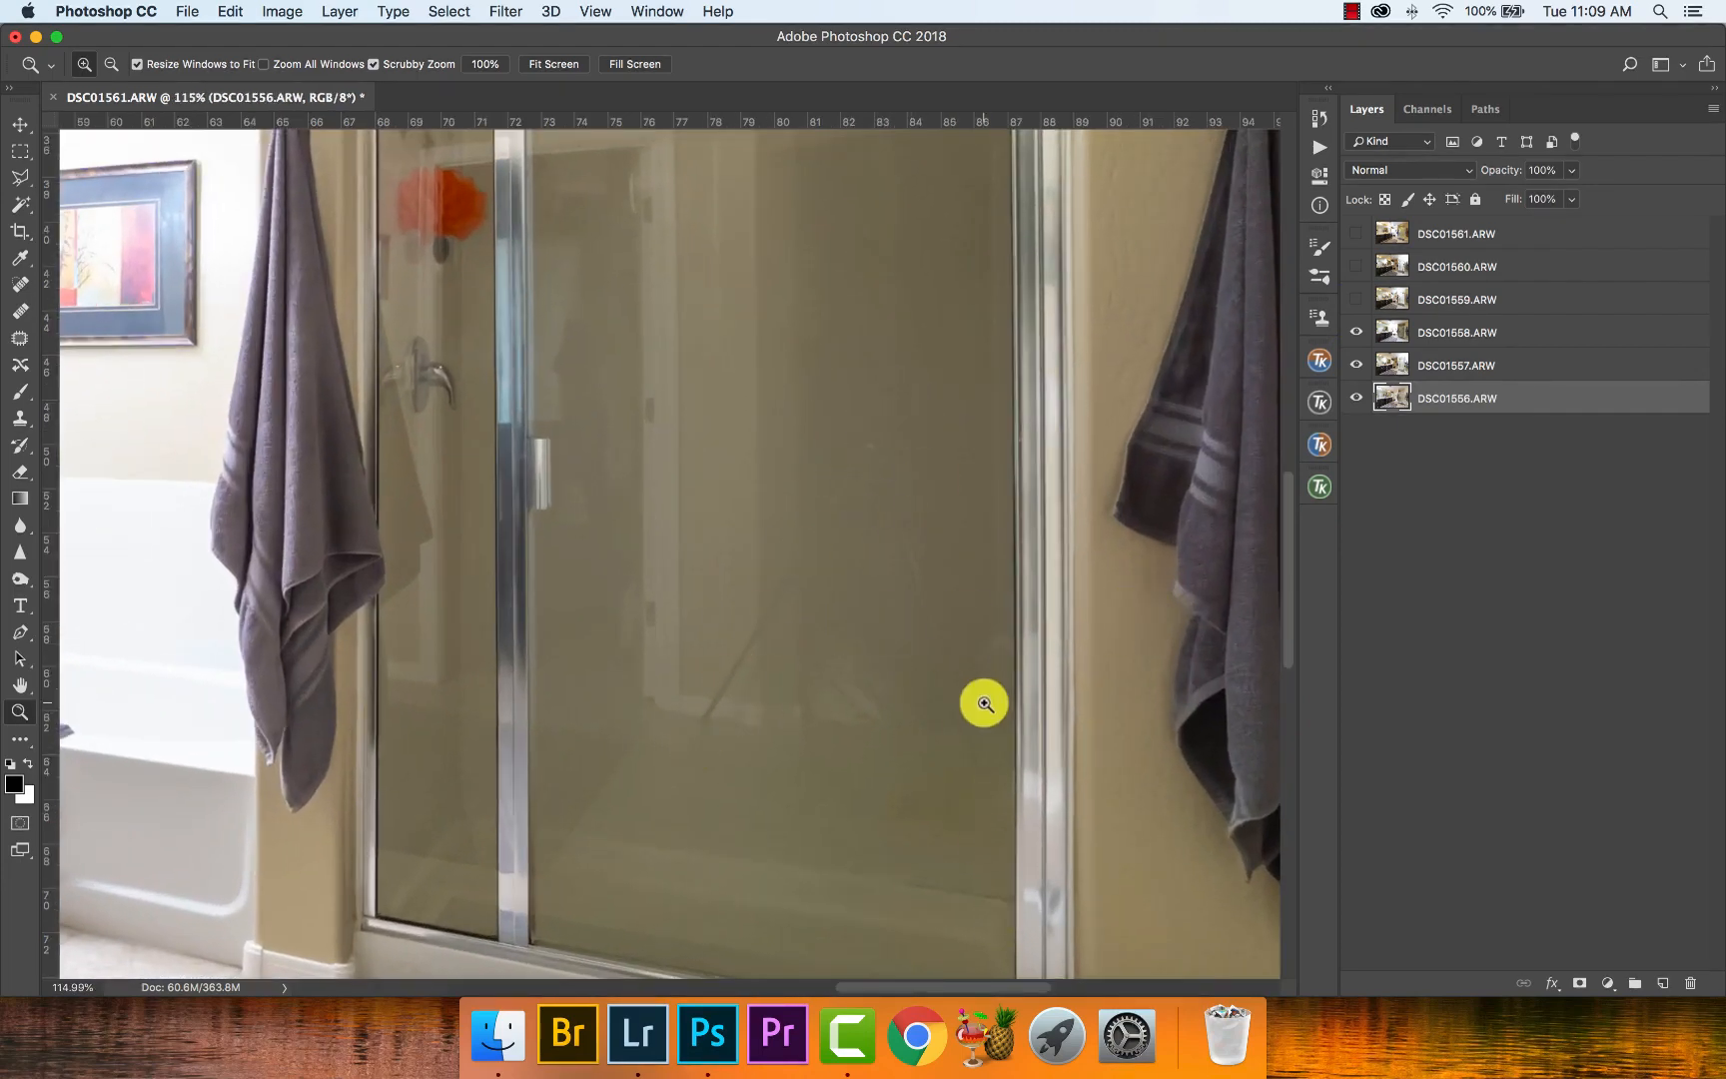
key("super+0")
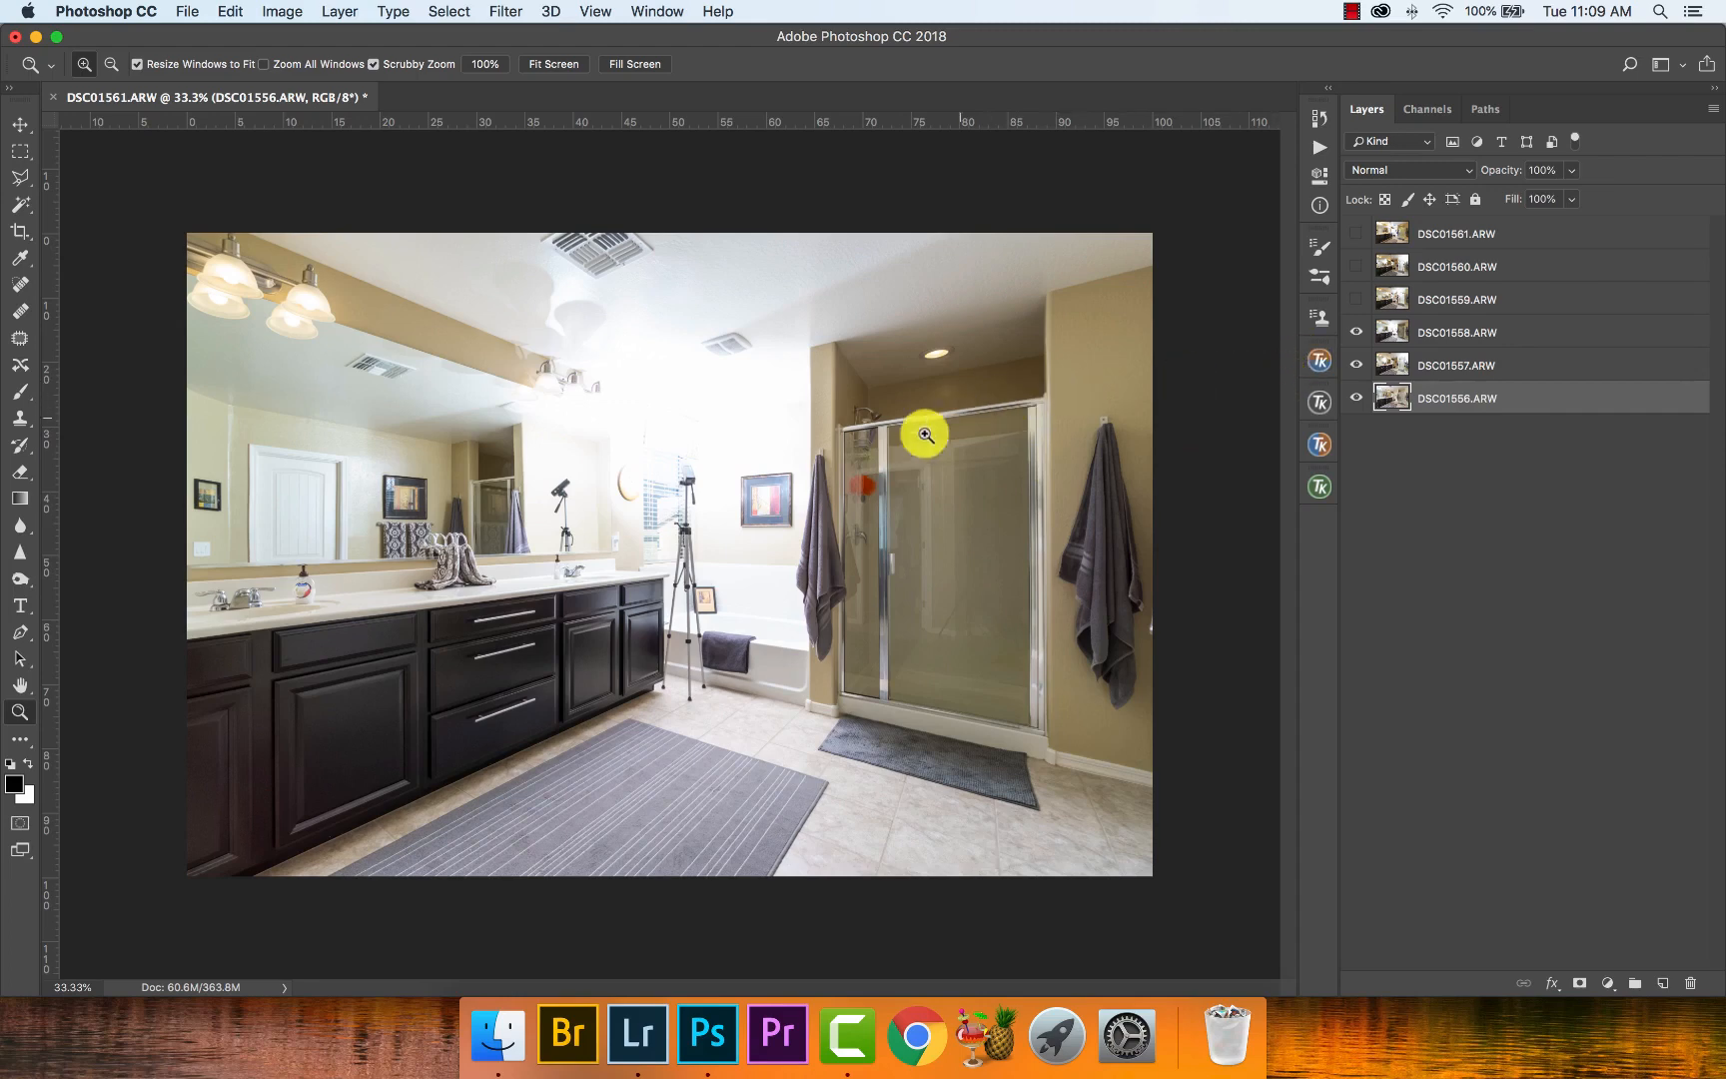
left_click(1357, 299)
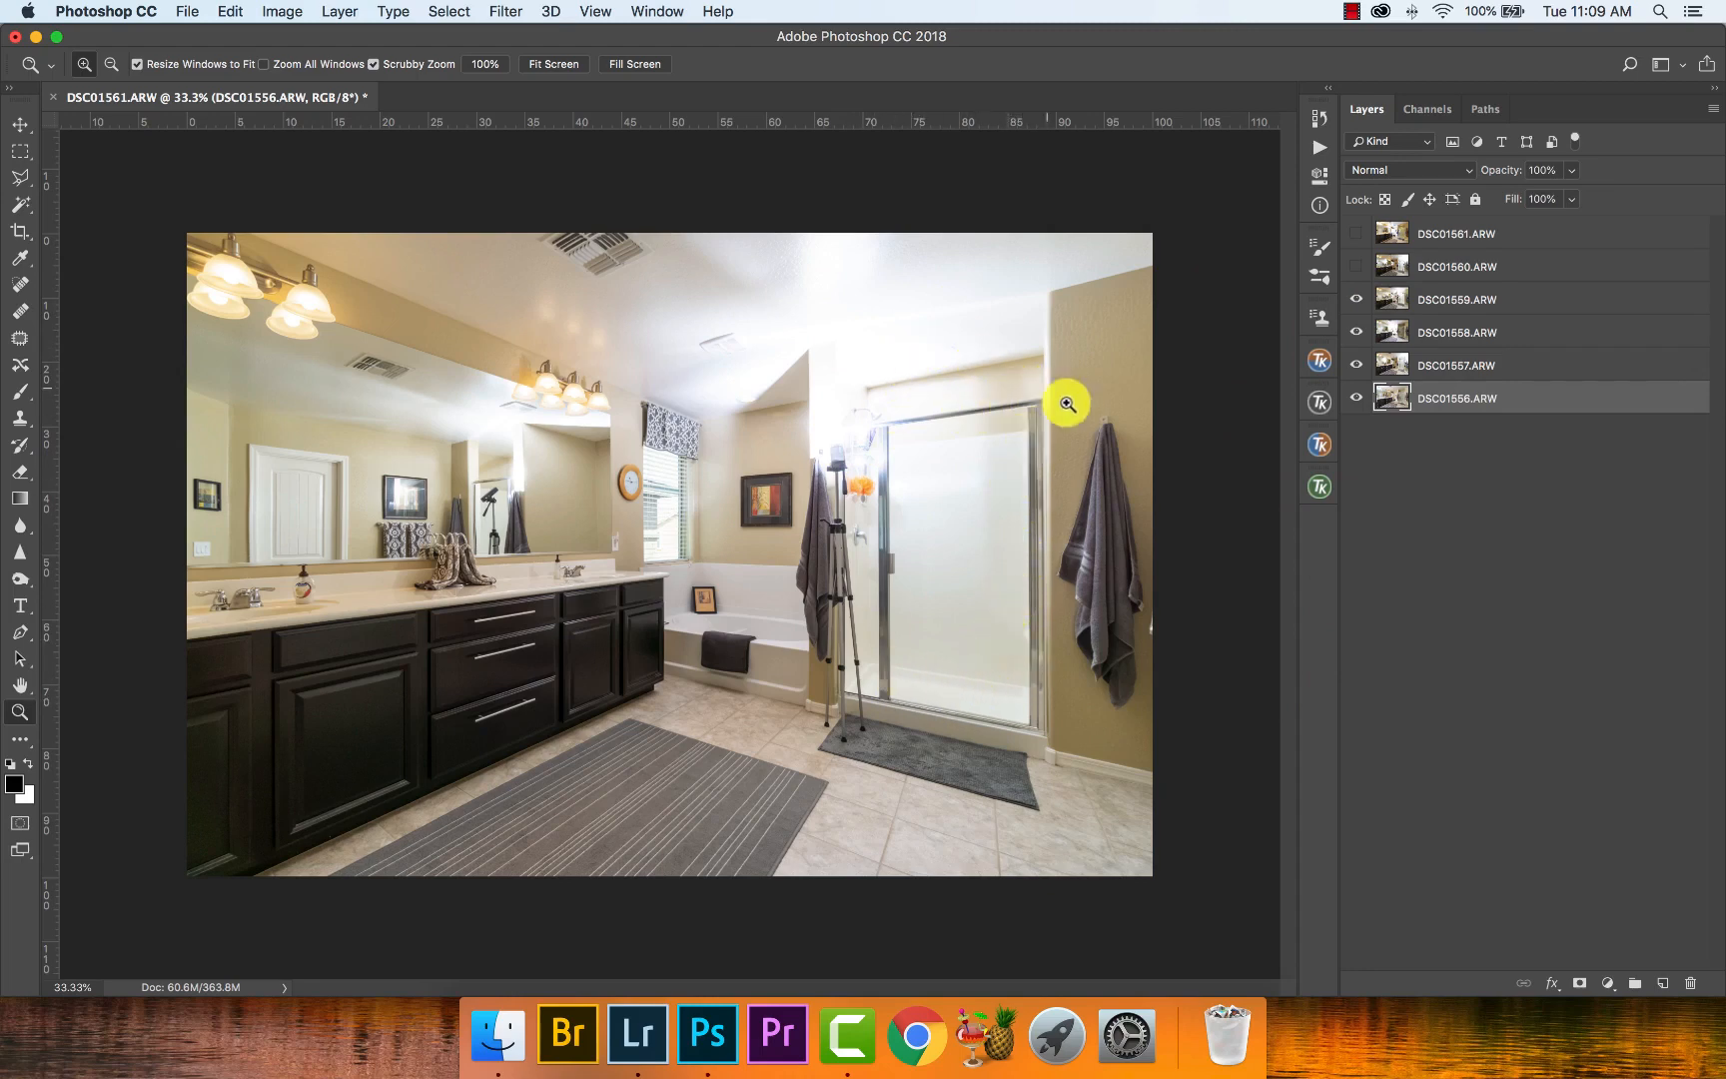
- Reveal the DSC01560.ARW and DSC01561.ARW layers to examine how each exposure lights the bathroom
left_click(1355, 266)
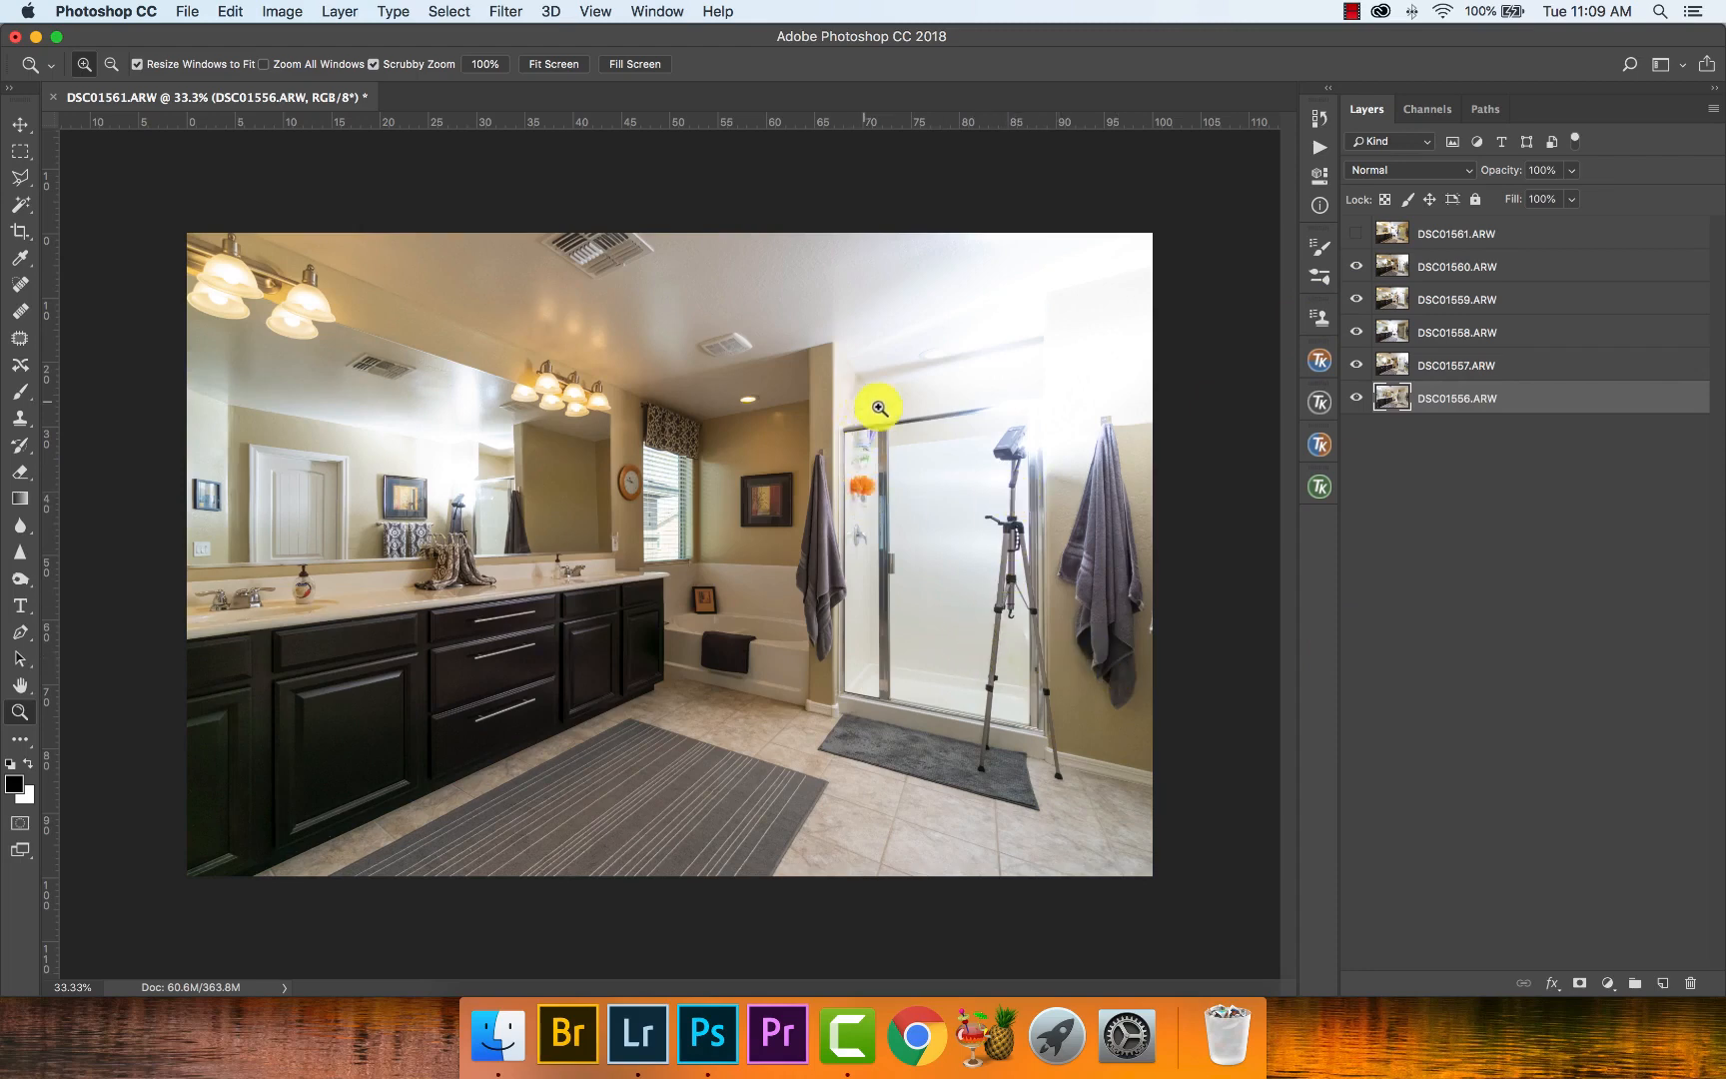
left_click(1368, 270)
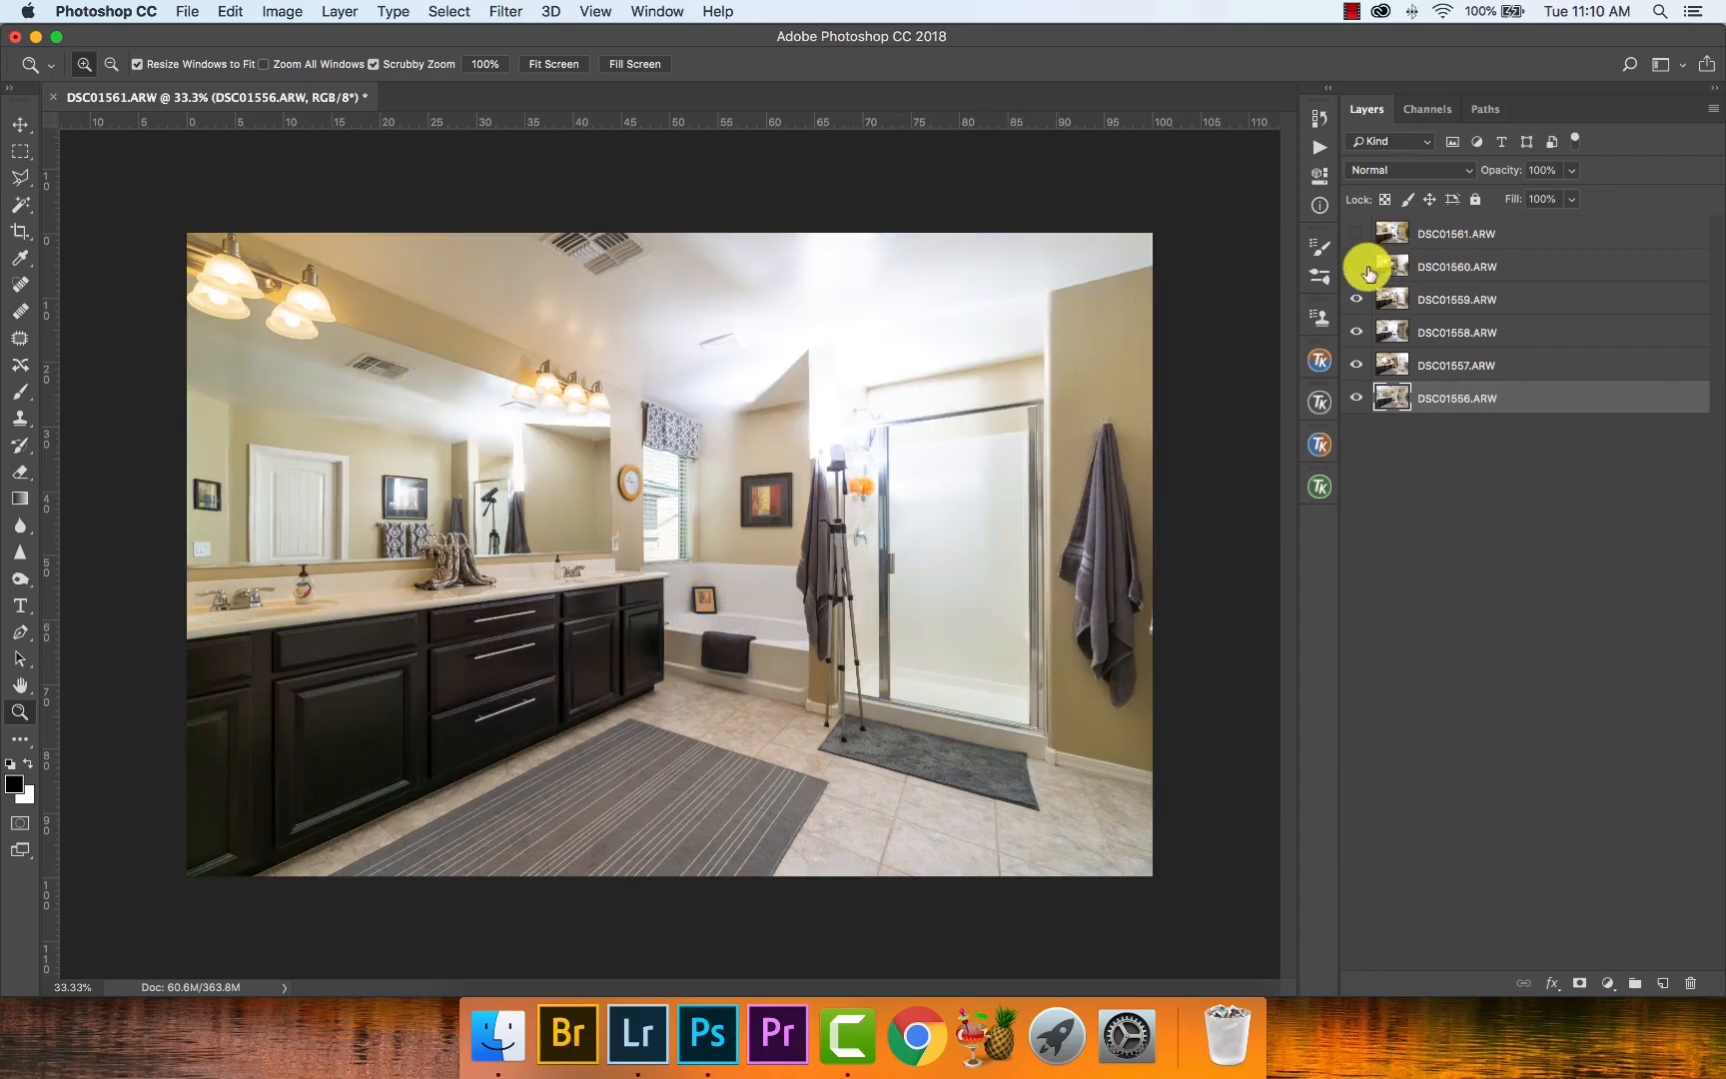
left_click(1369, 270)
left_click(1368, 269)
left_click(1369, 270)
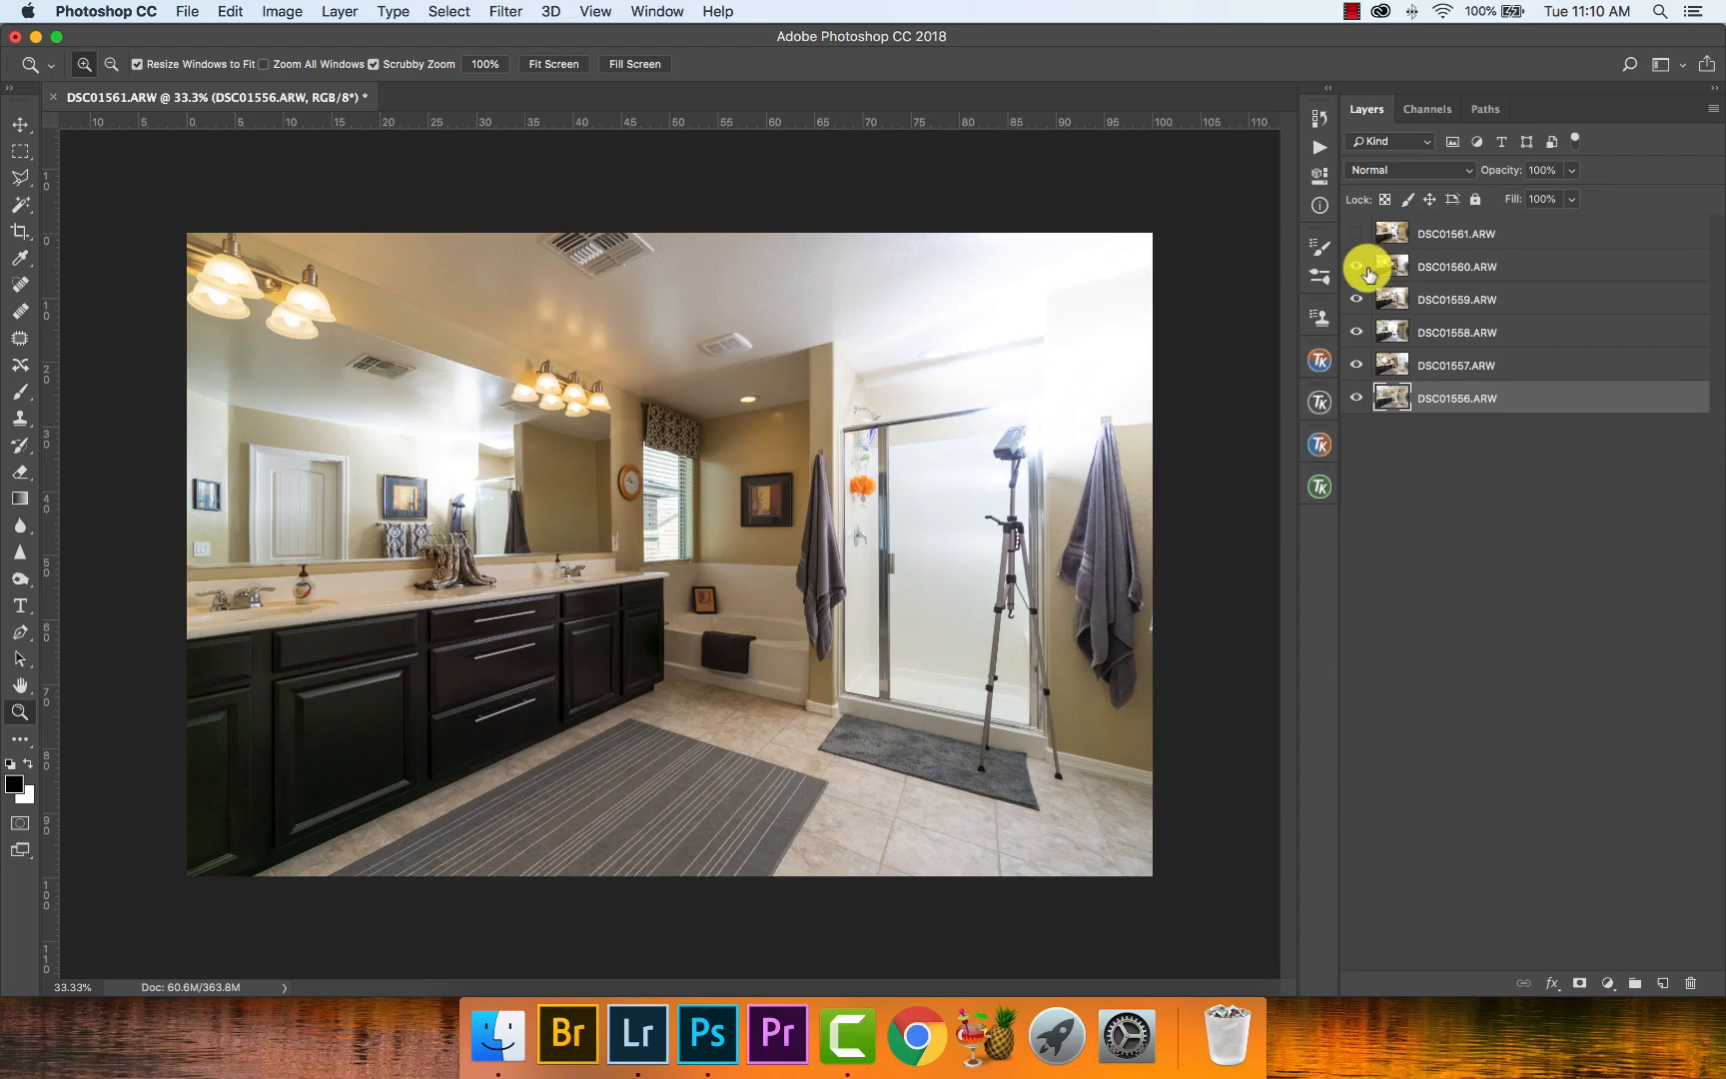
left_click(1356, 234)
left_click(1398, 238)
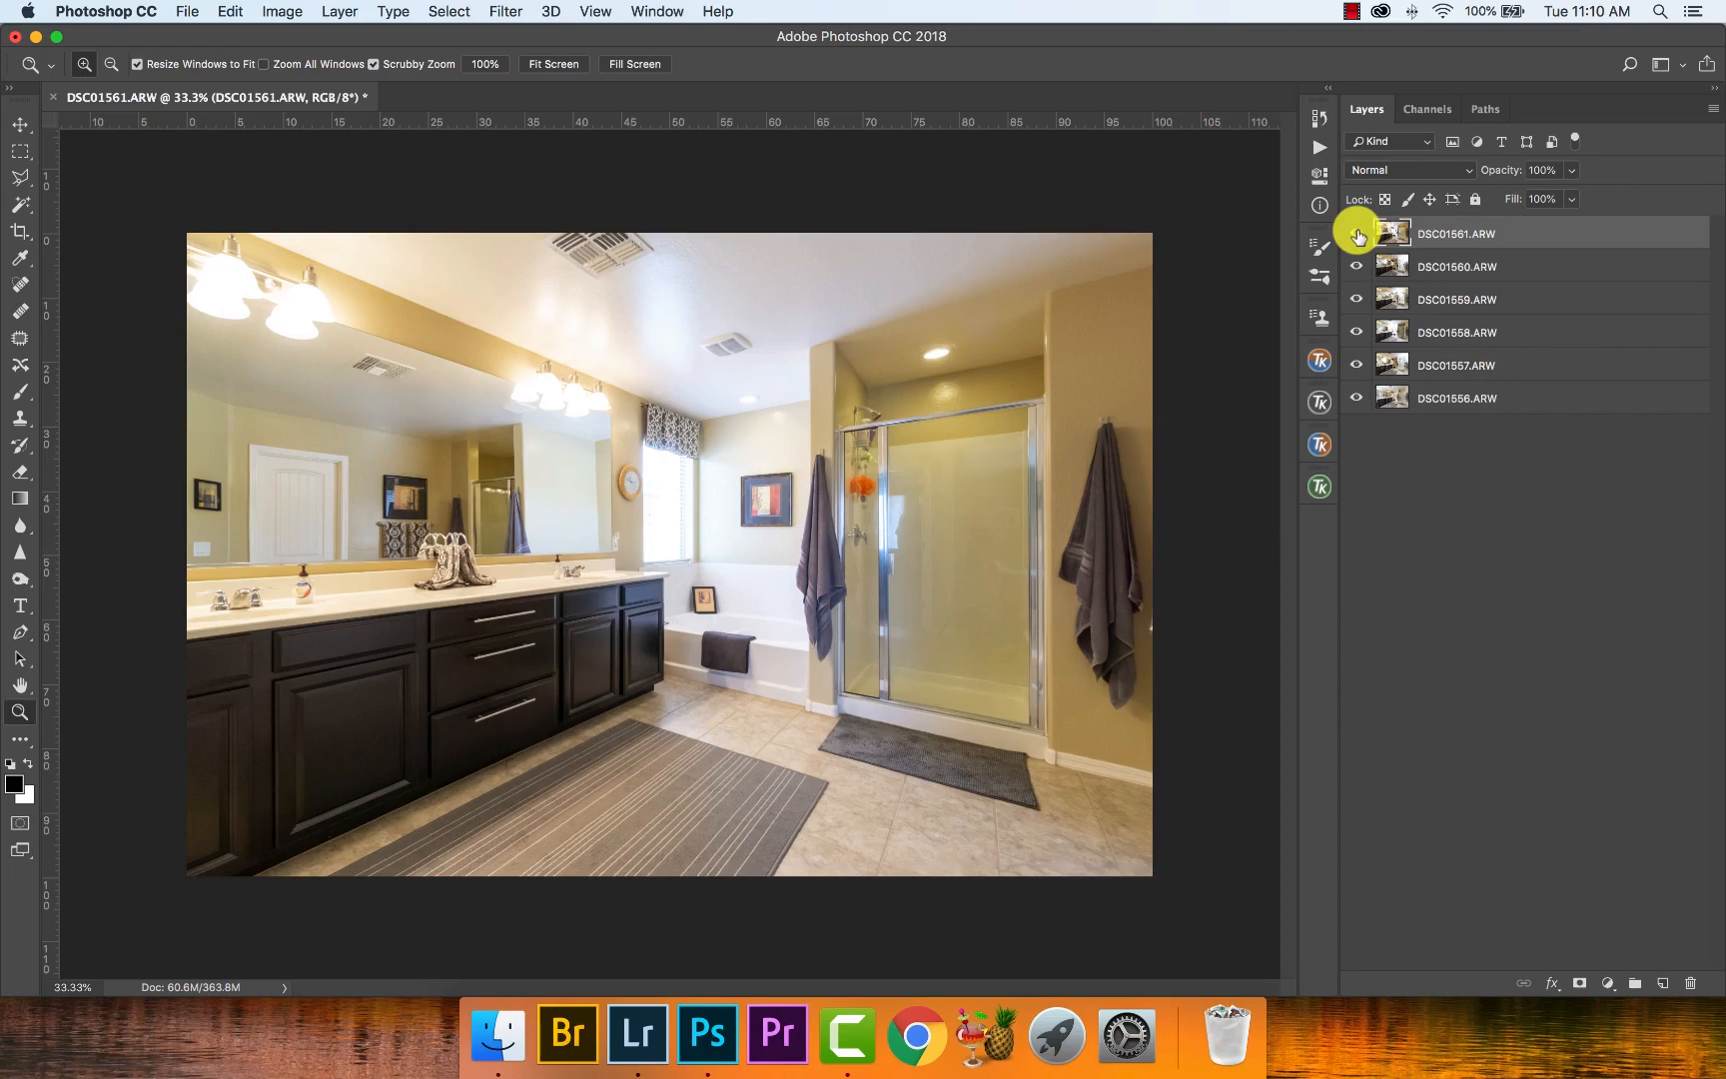
- Leave only DSC01556.ARW and DSC01557.ARW visible and add a white layer mask to DSC01557.ARW
left_click_drag(1357, 234, 1357, 368)
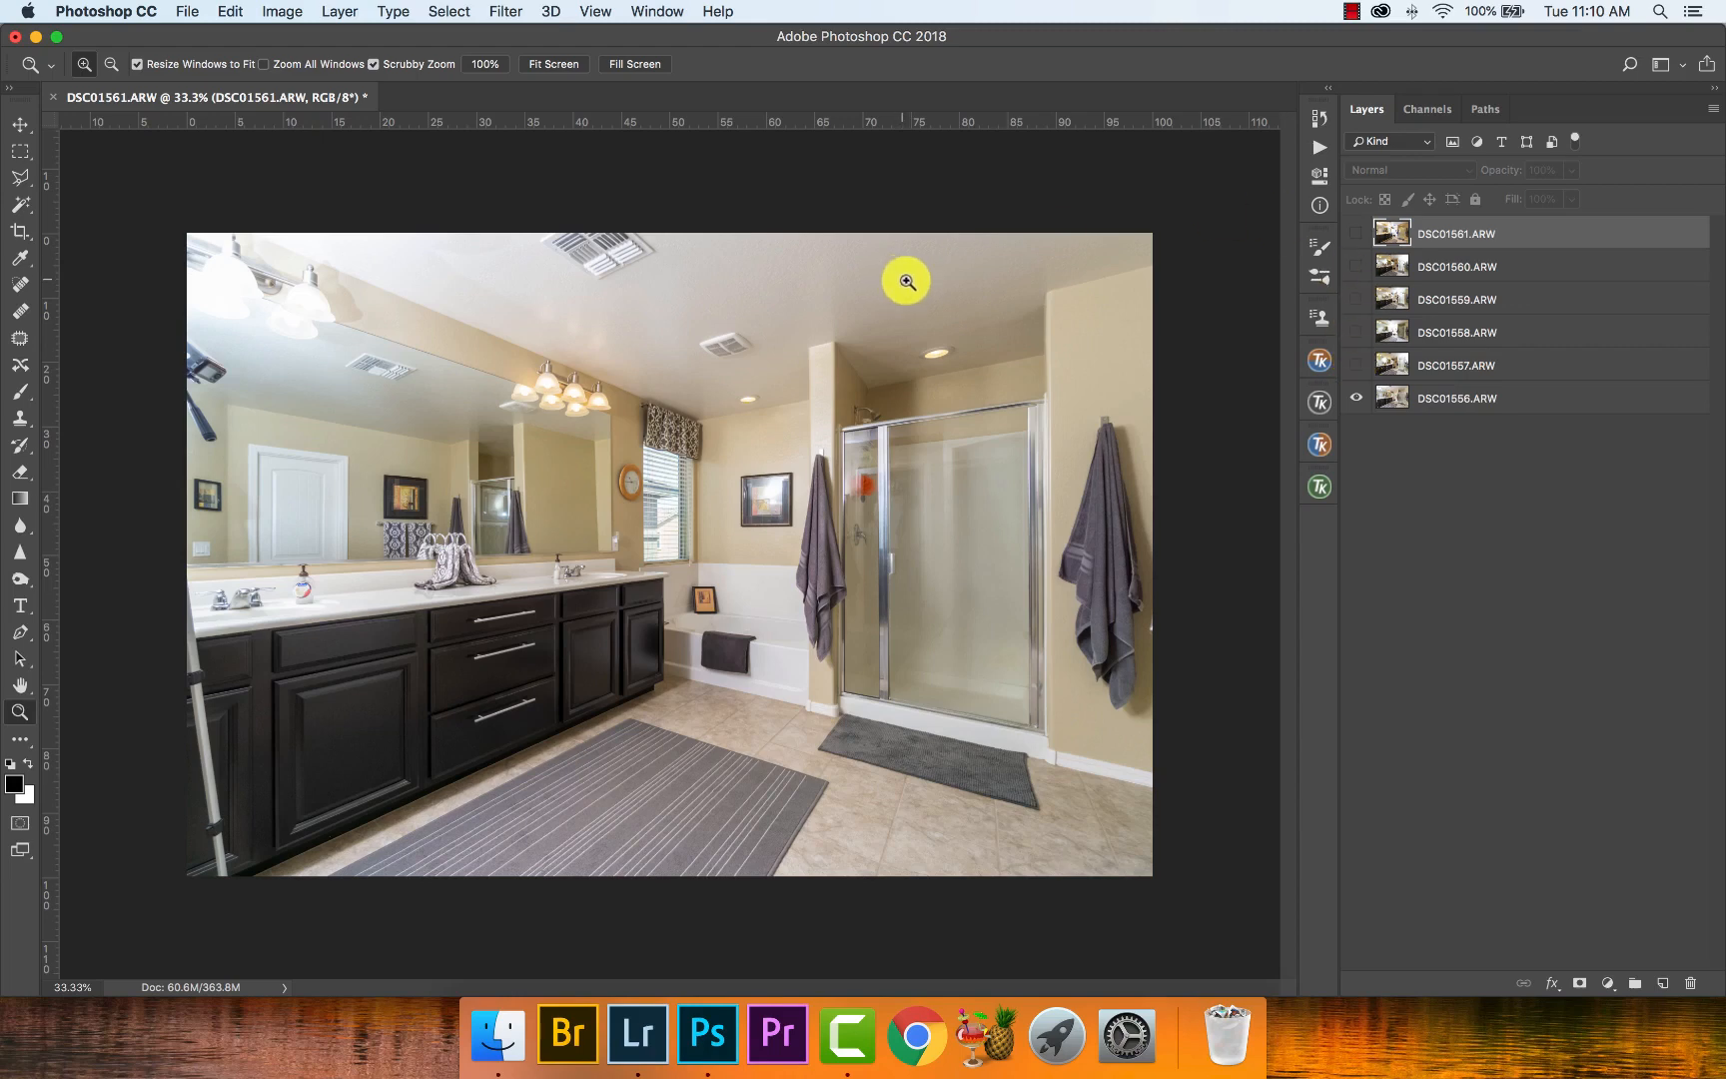
left_click(1357, 366)
left_click(1445, 372)
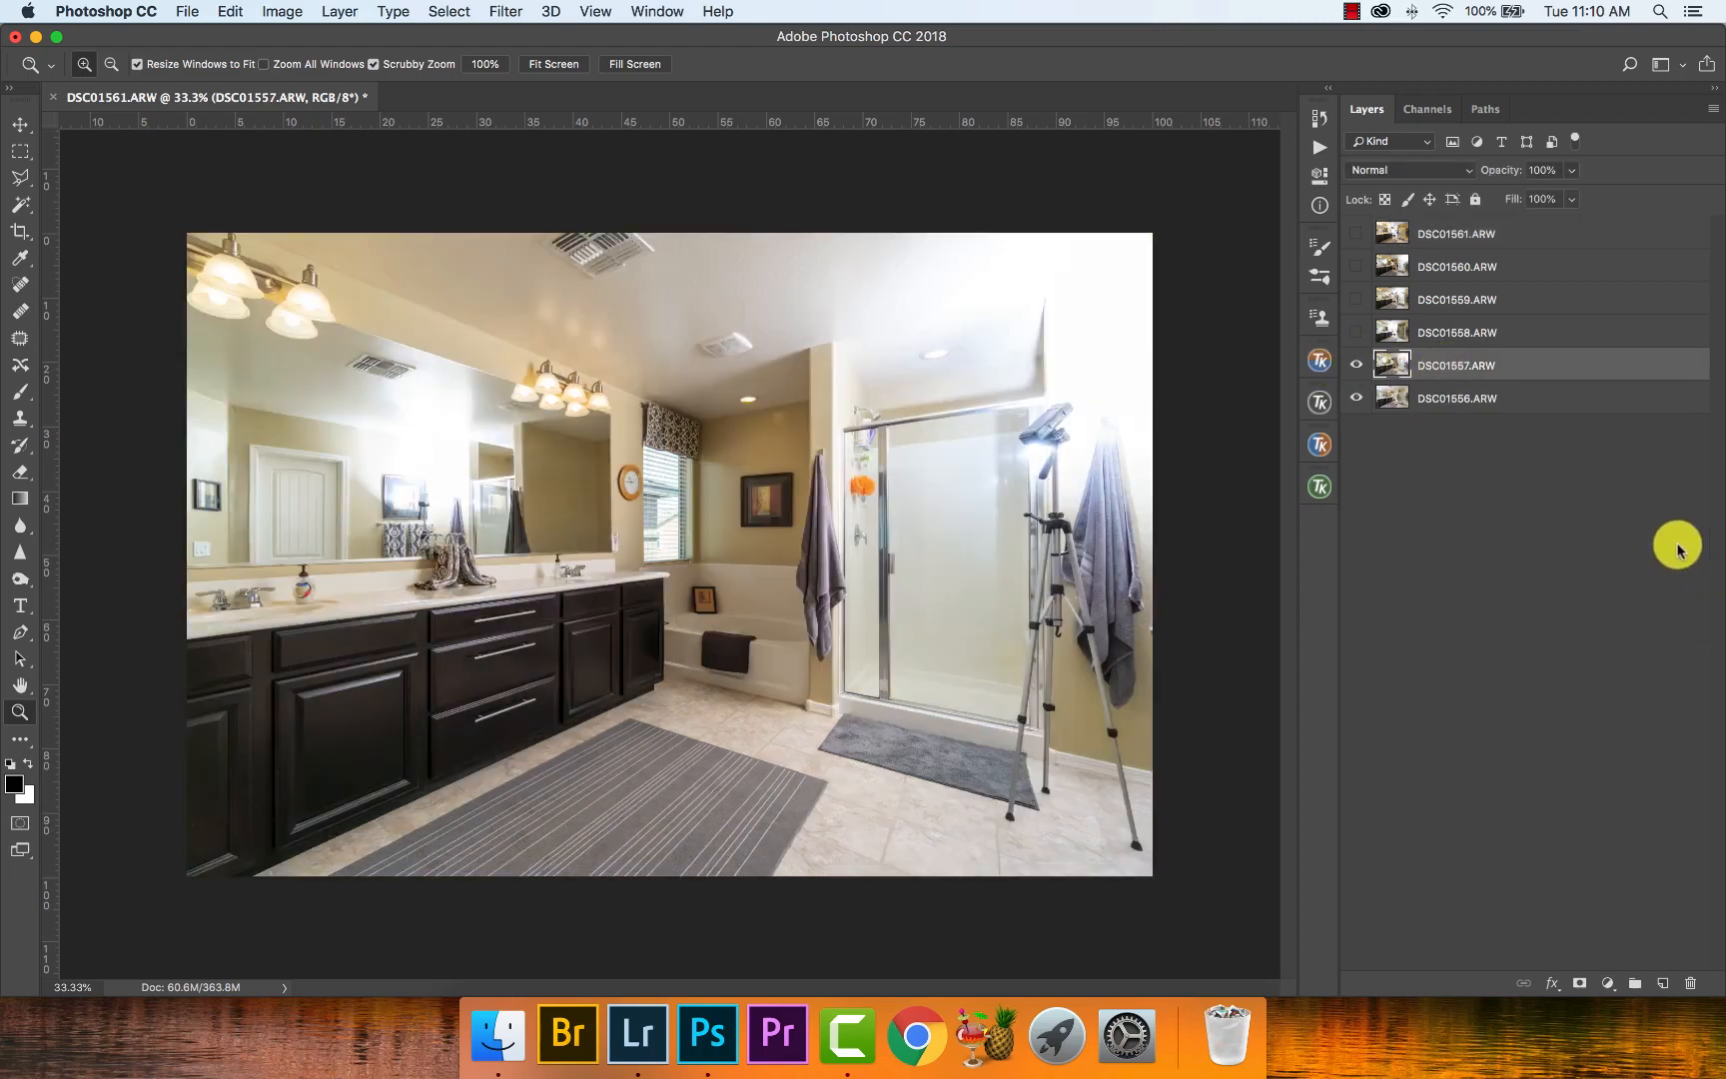
left_click(1577, 983)
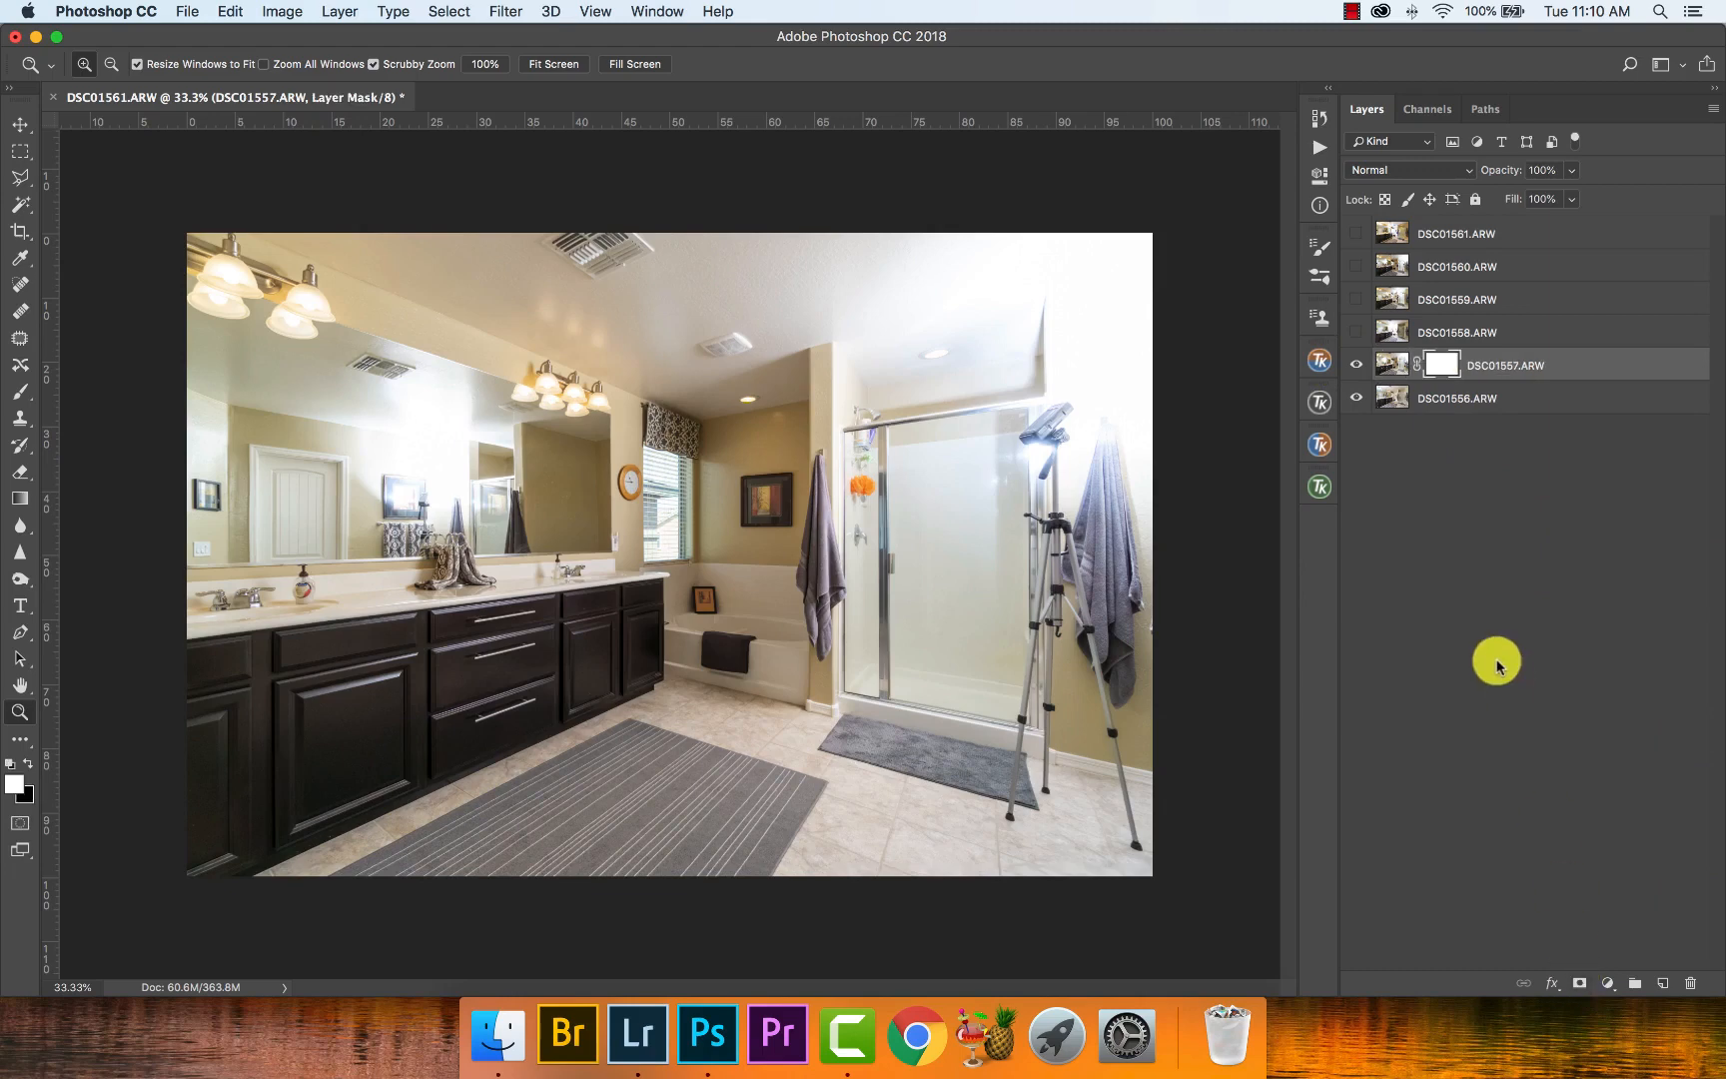
- Fill the DSC01557.ARW mask with a linear Black, White gradient running from the photo's right edge to its left edge
key("g")
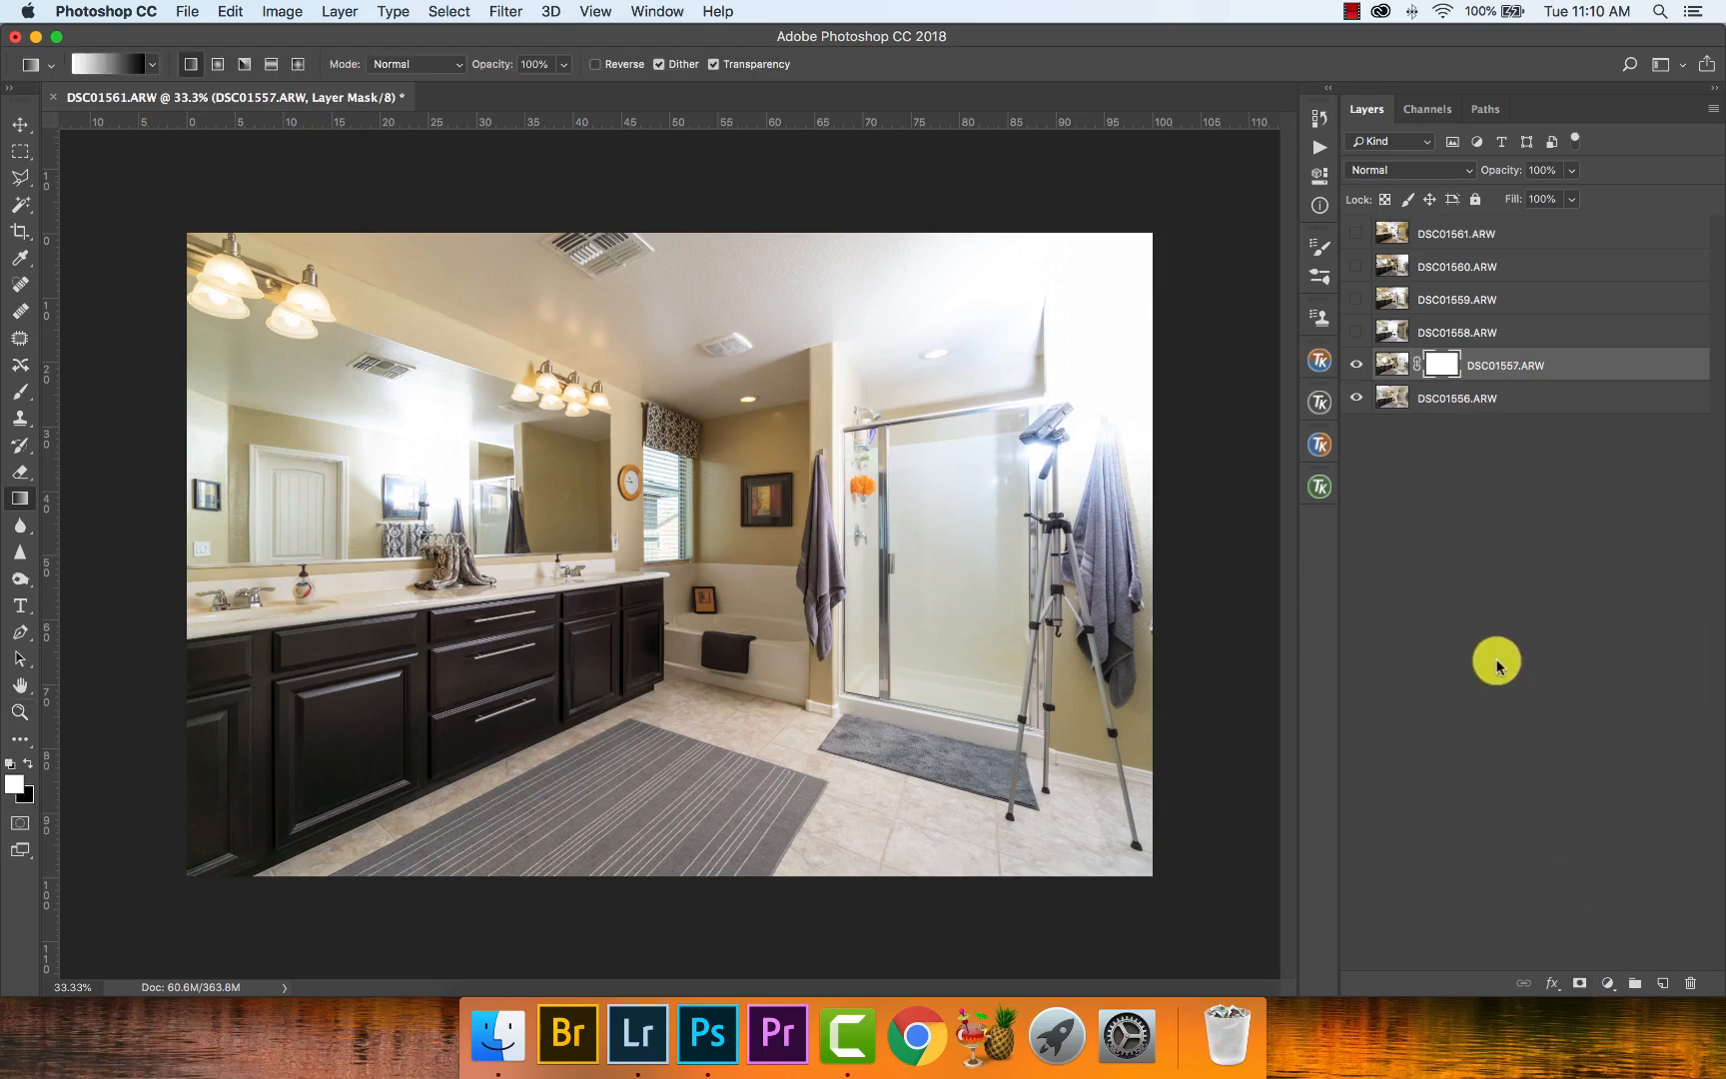
left_click(111, 63)
left_click(749, 308)
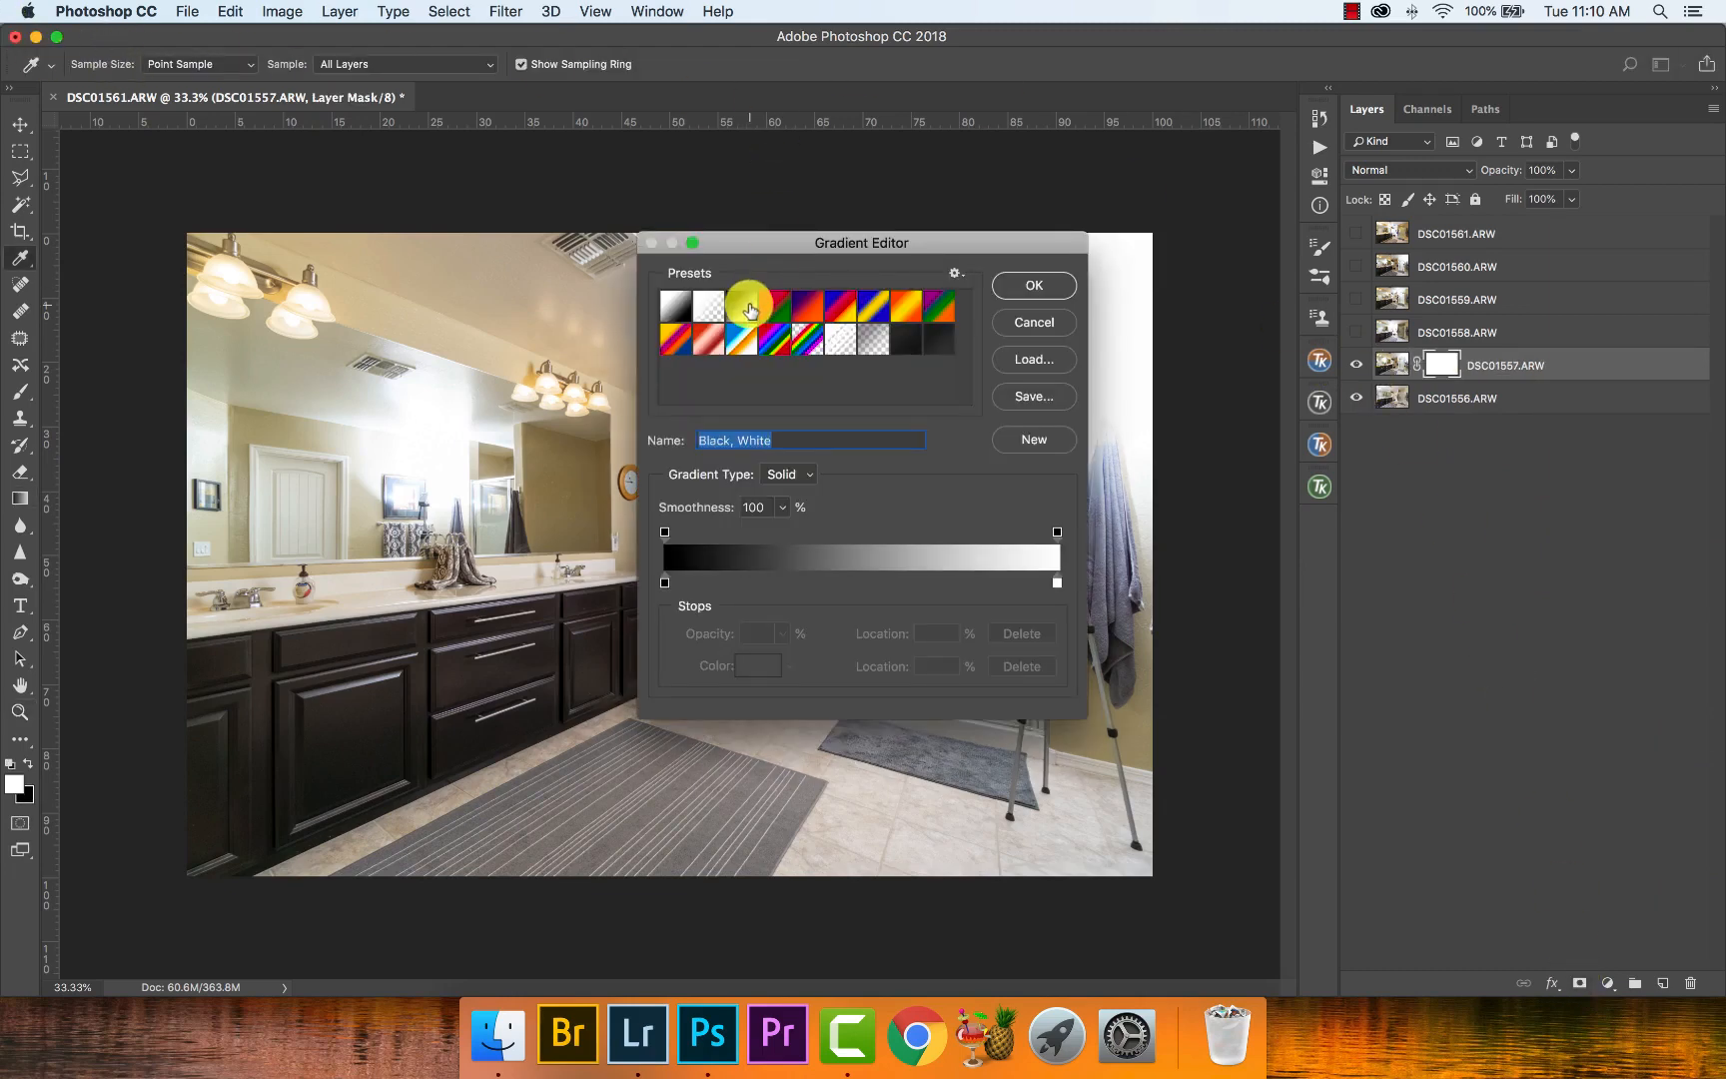
left_click(1036, 287)
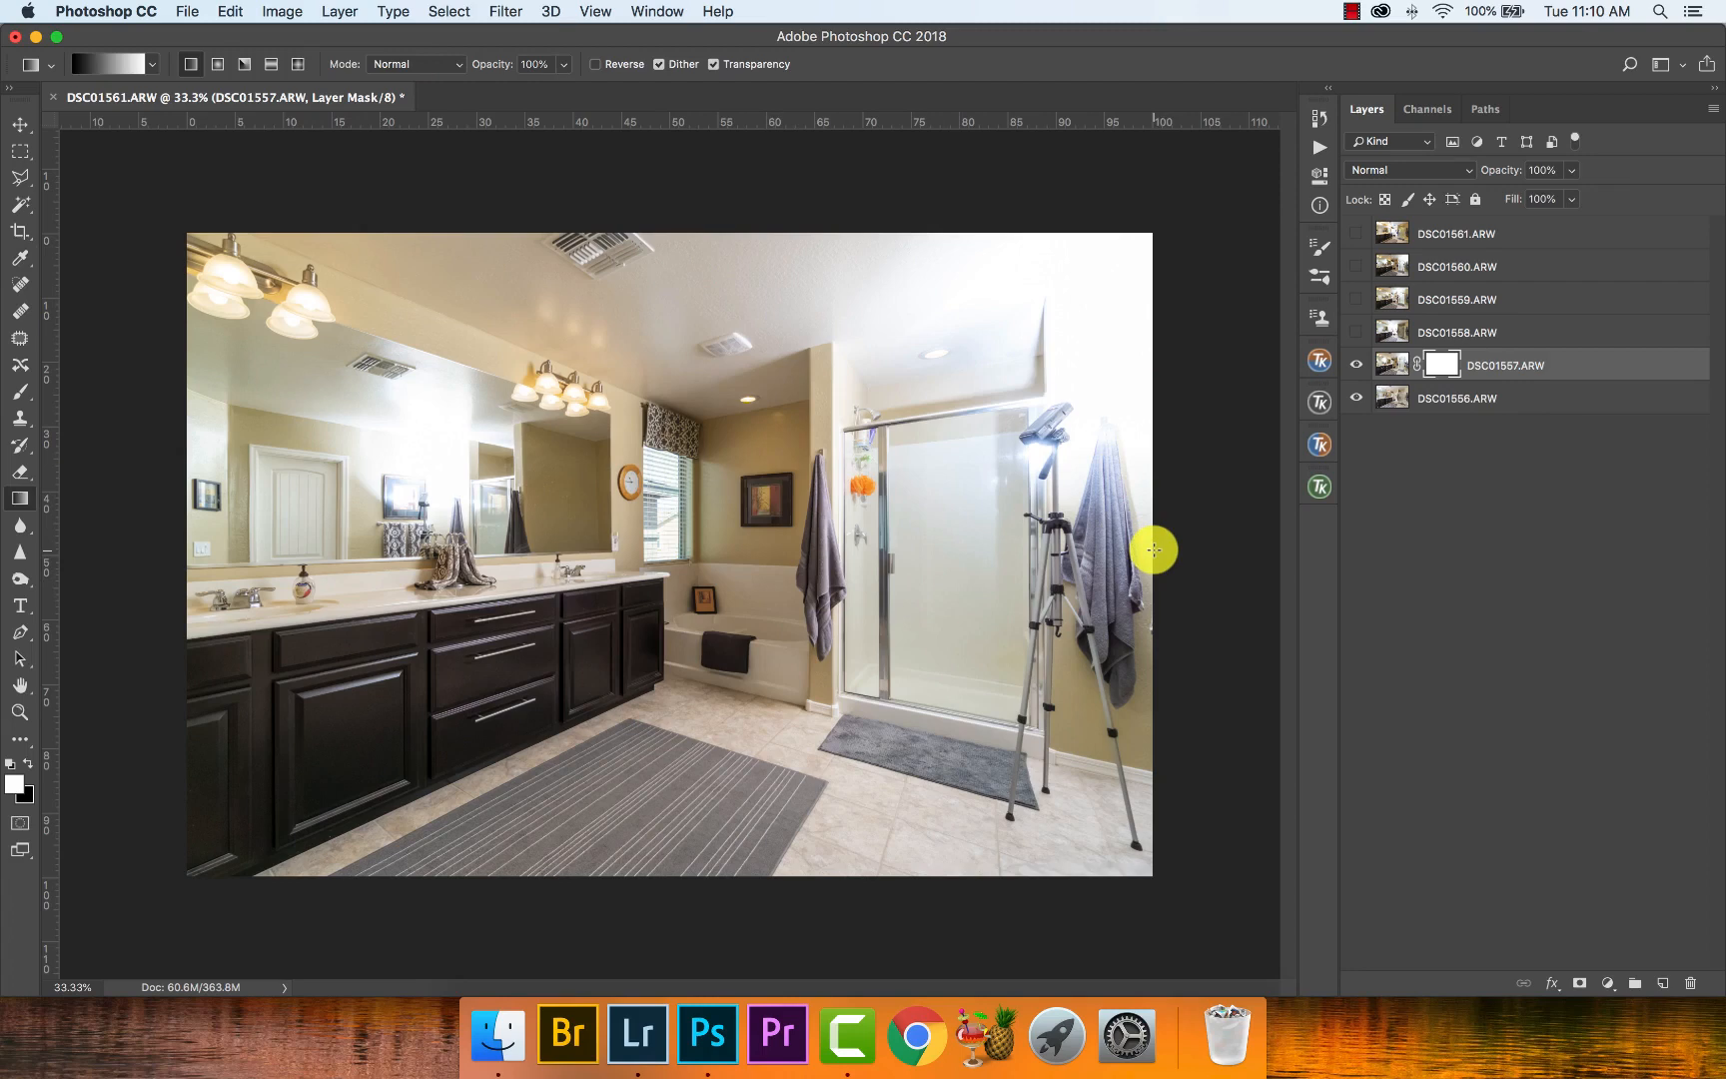
left_click_drag(1153, 549, 192, 593)
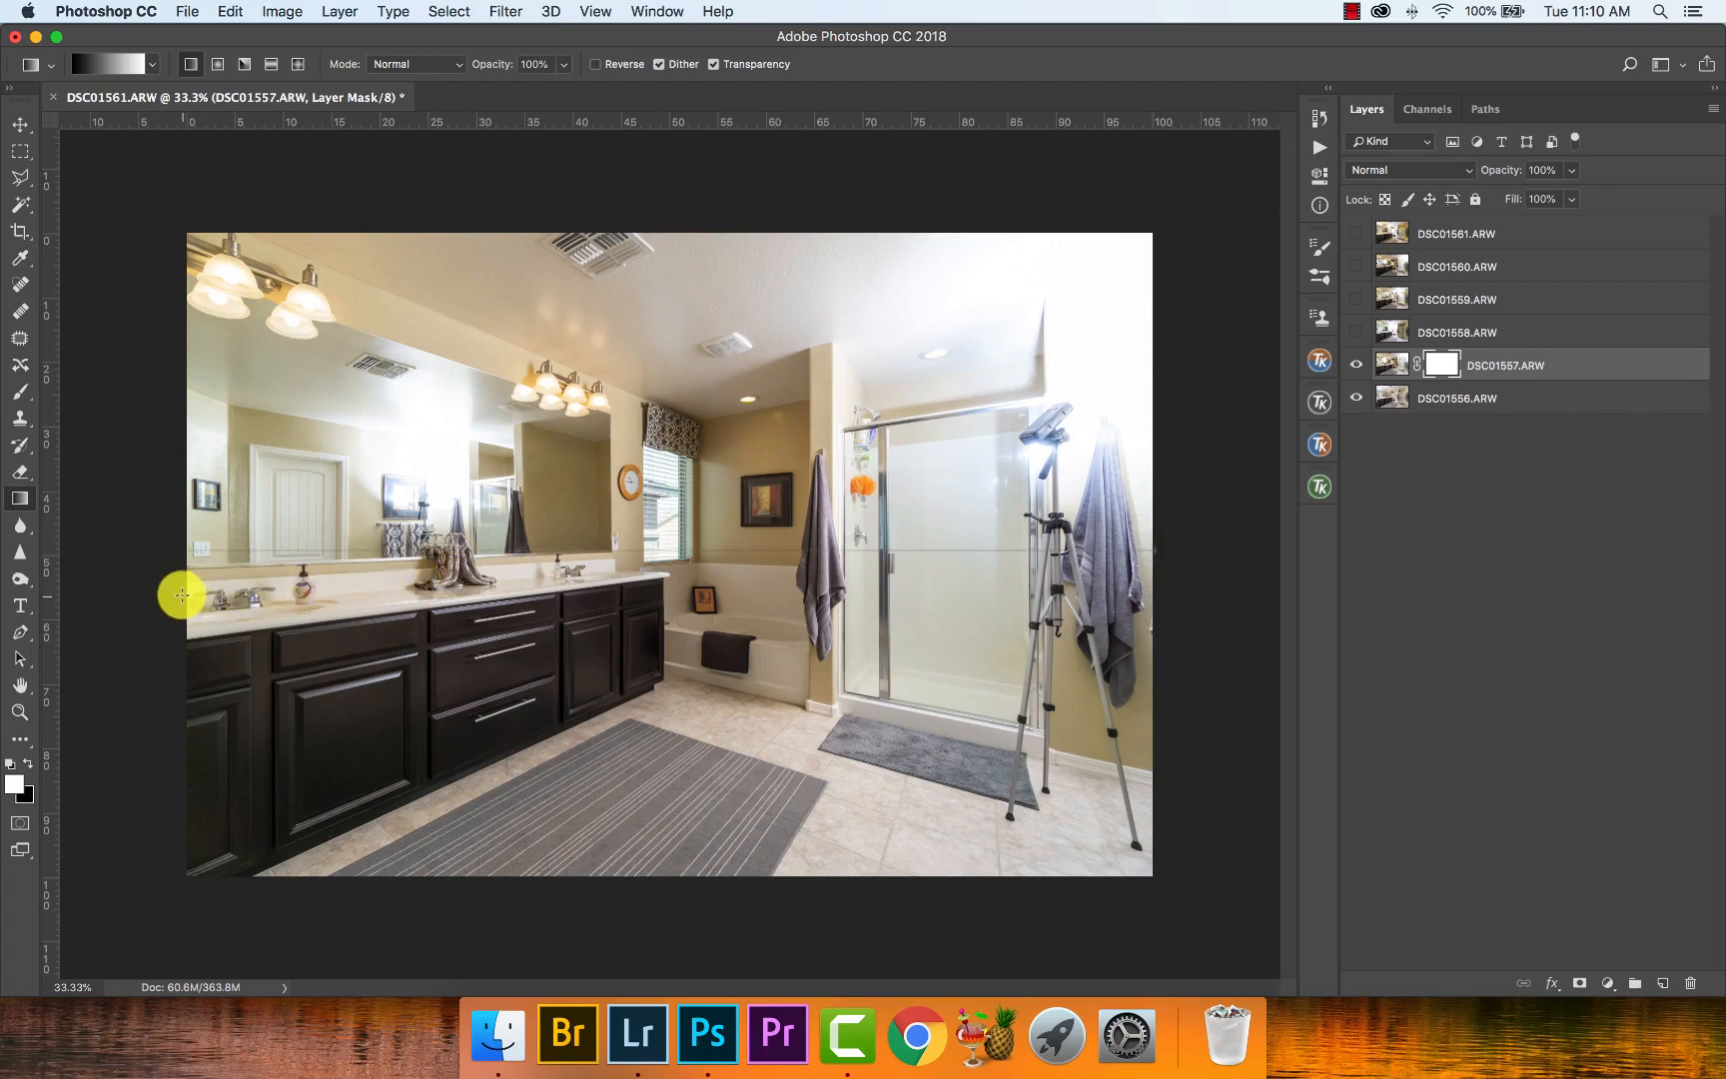
left_click_drag(180, 595, 179, 595)
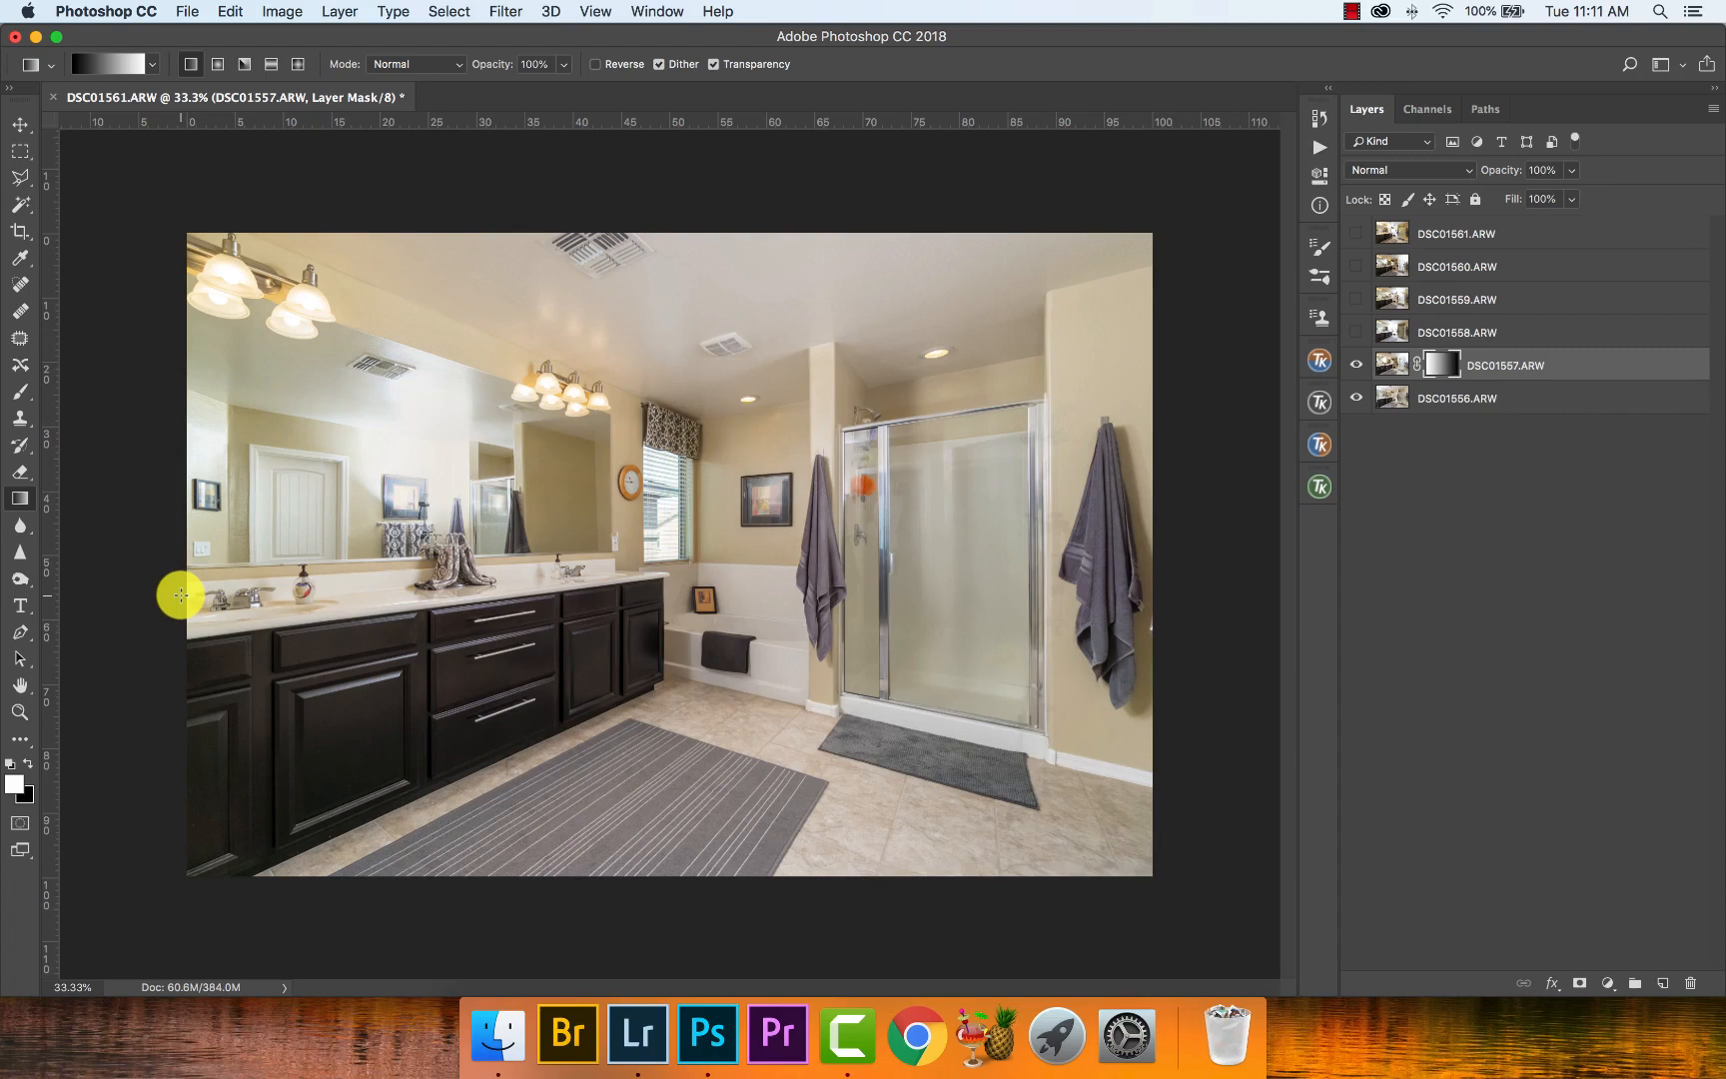
- Paint black over the shower side of the DSC01557.ARW mask with a 2059 px soft brush at 20% flow
key("b")
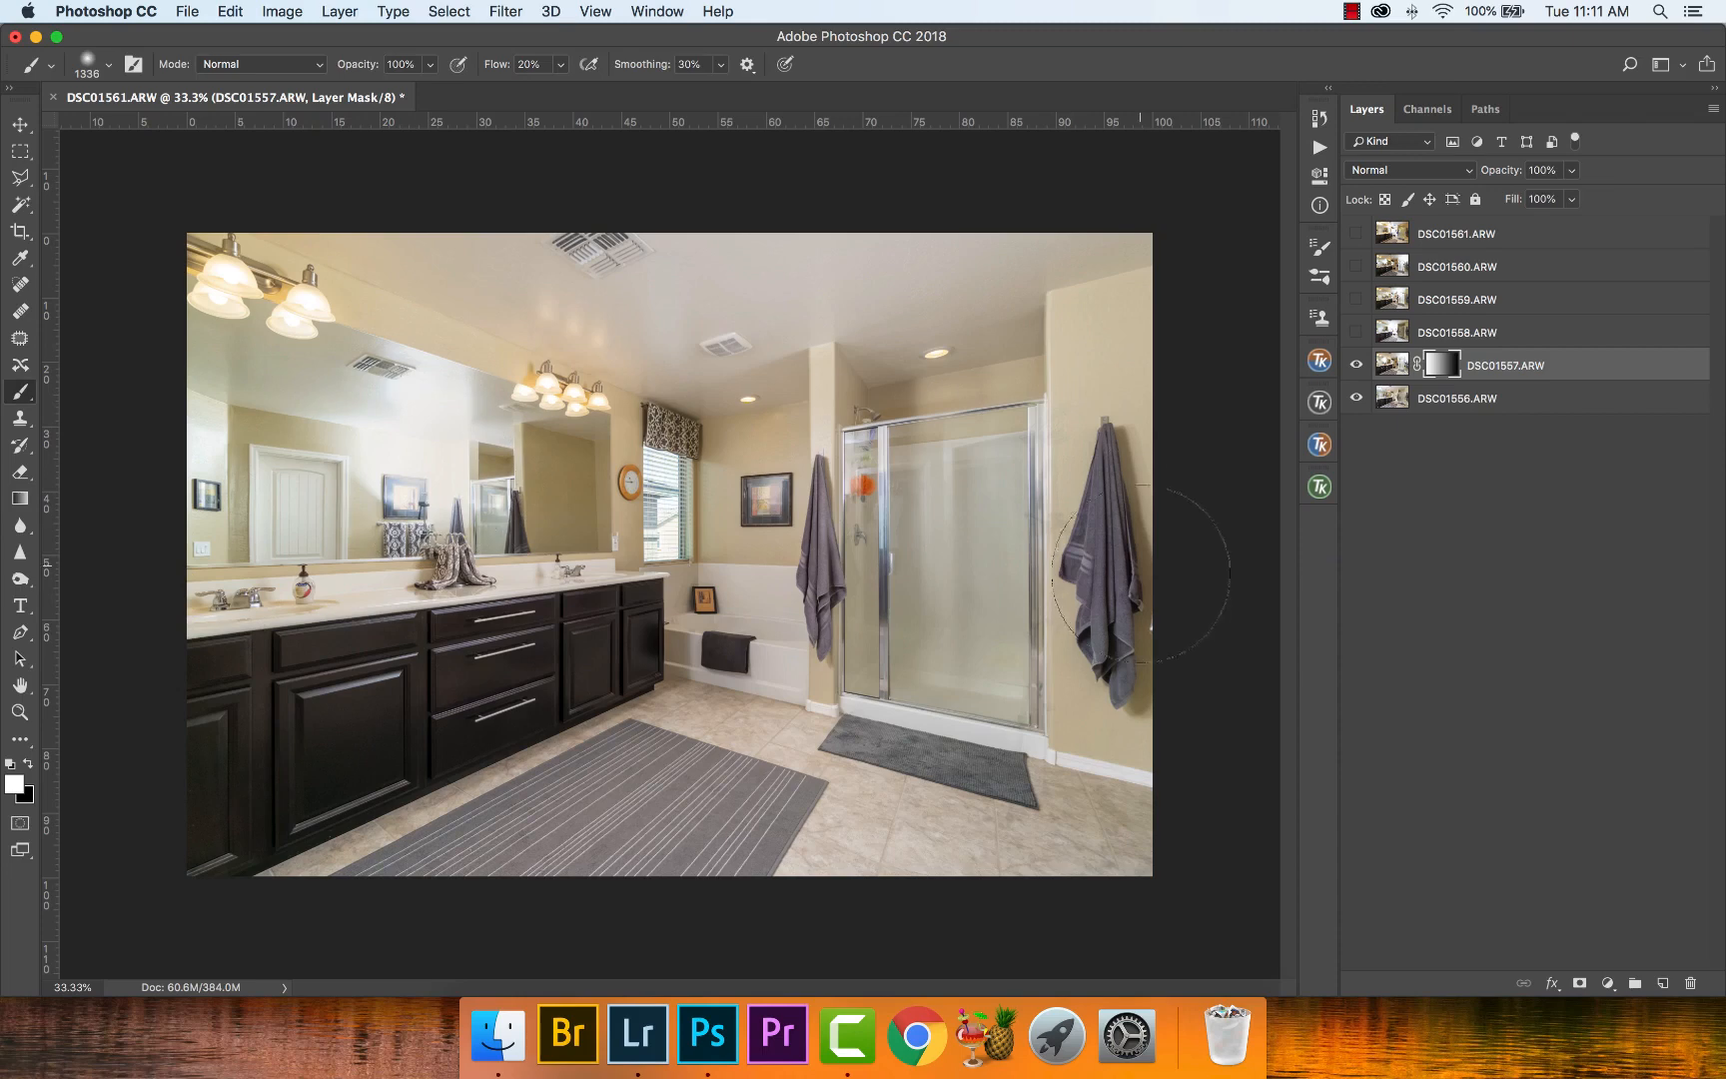
left_click_drag(974, 637, 1092, 647)
key("x")
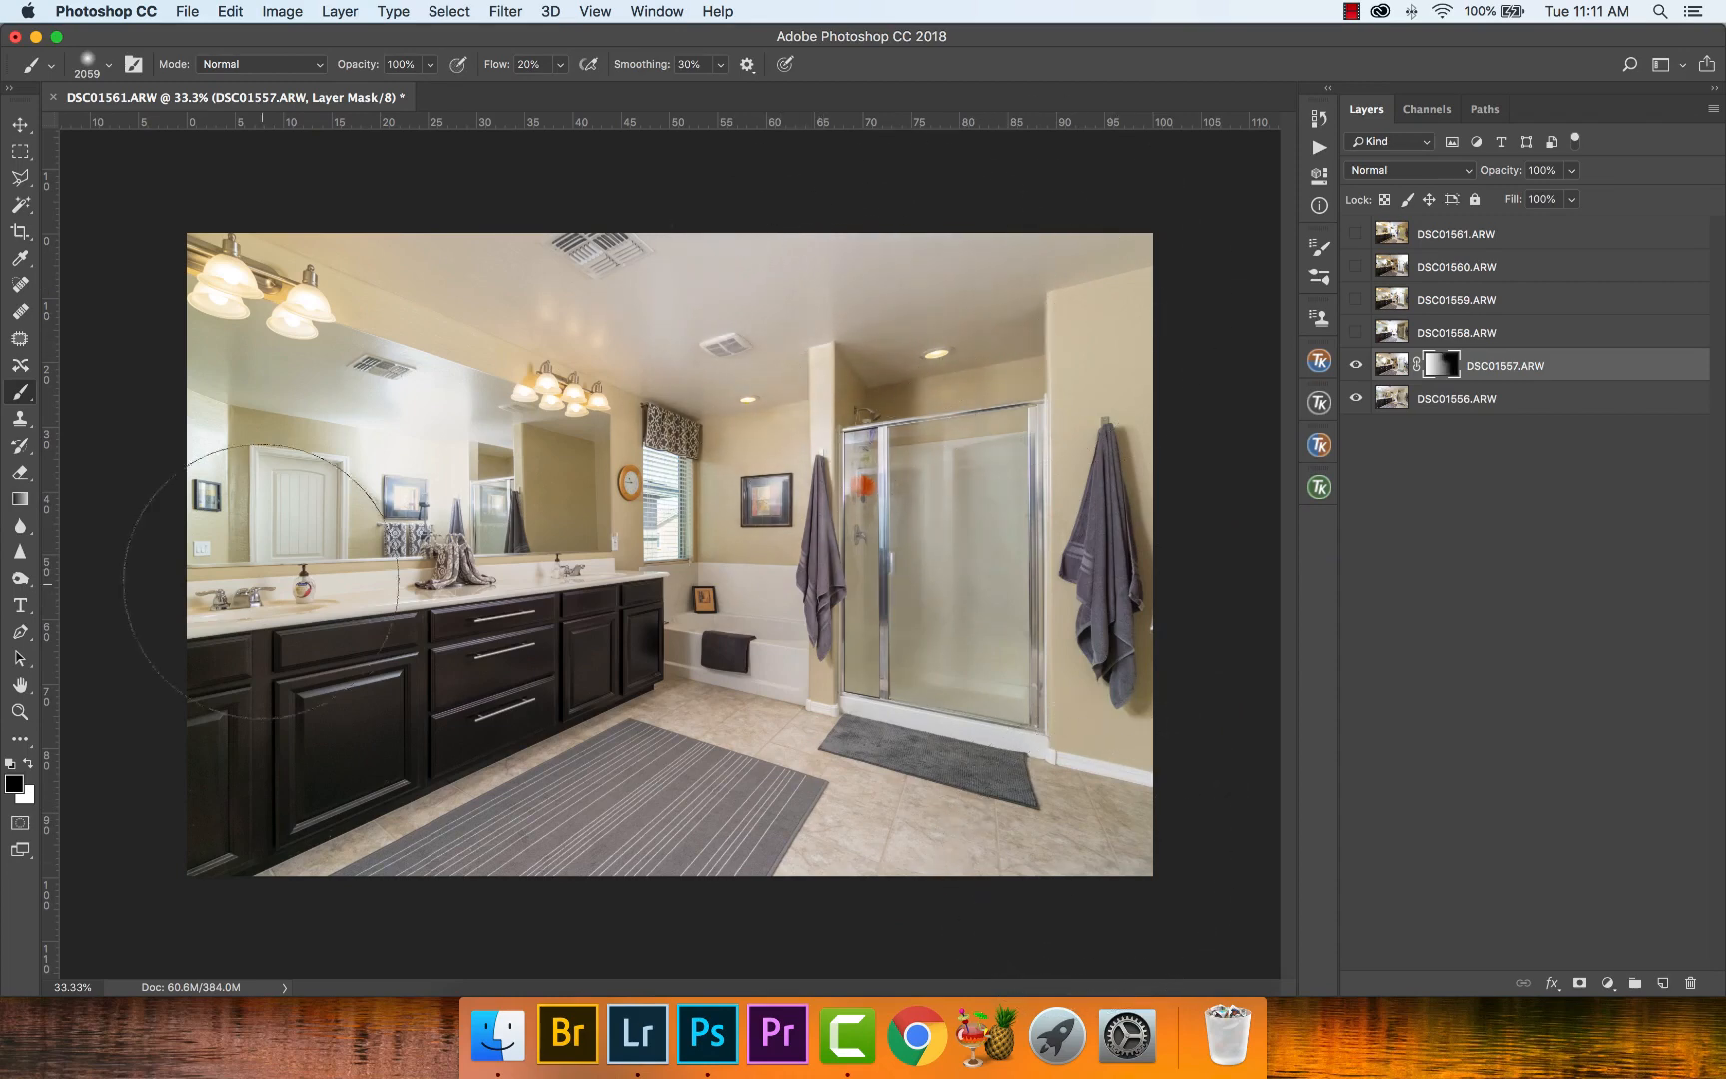
- Paint black on the DSC01557.ARW mask over the glare in the vanity mirror with a 1325 px brush
key("x")
left_click_drag(430, 470, 299, 462)
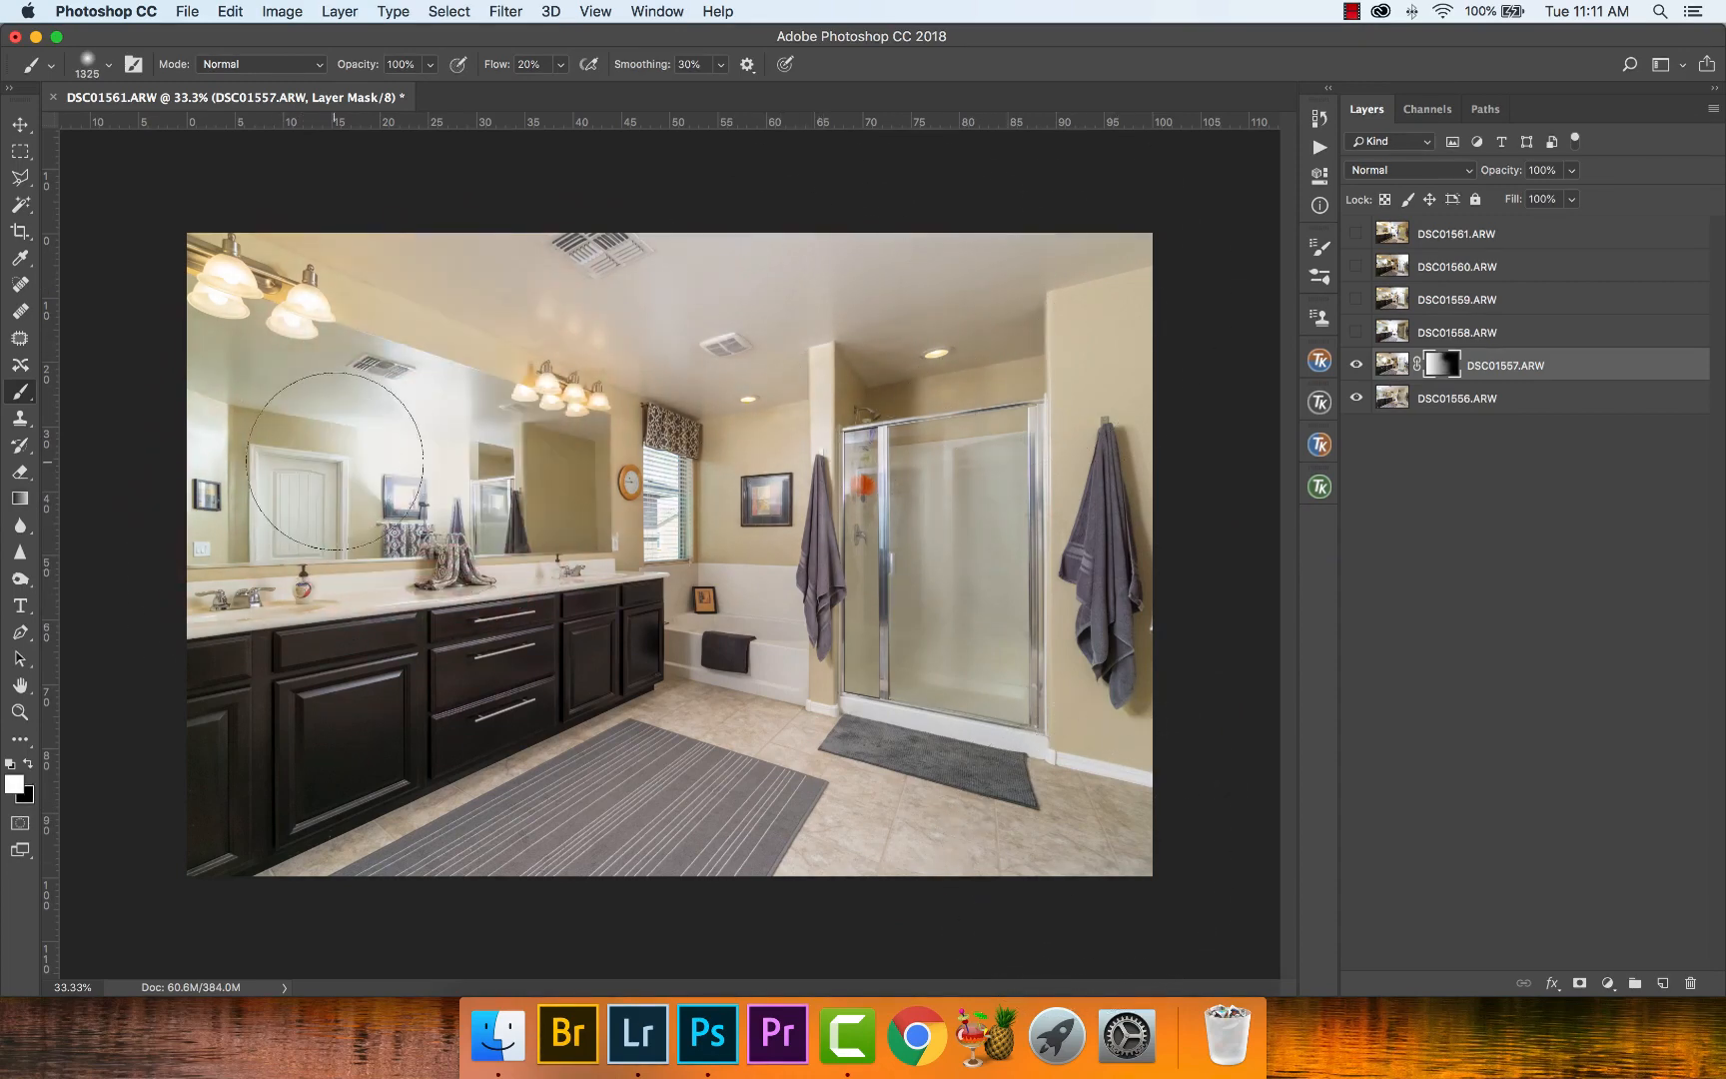
key("x")
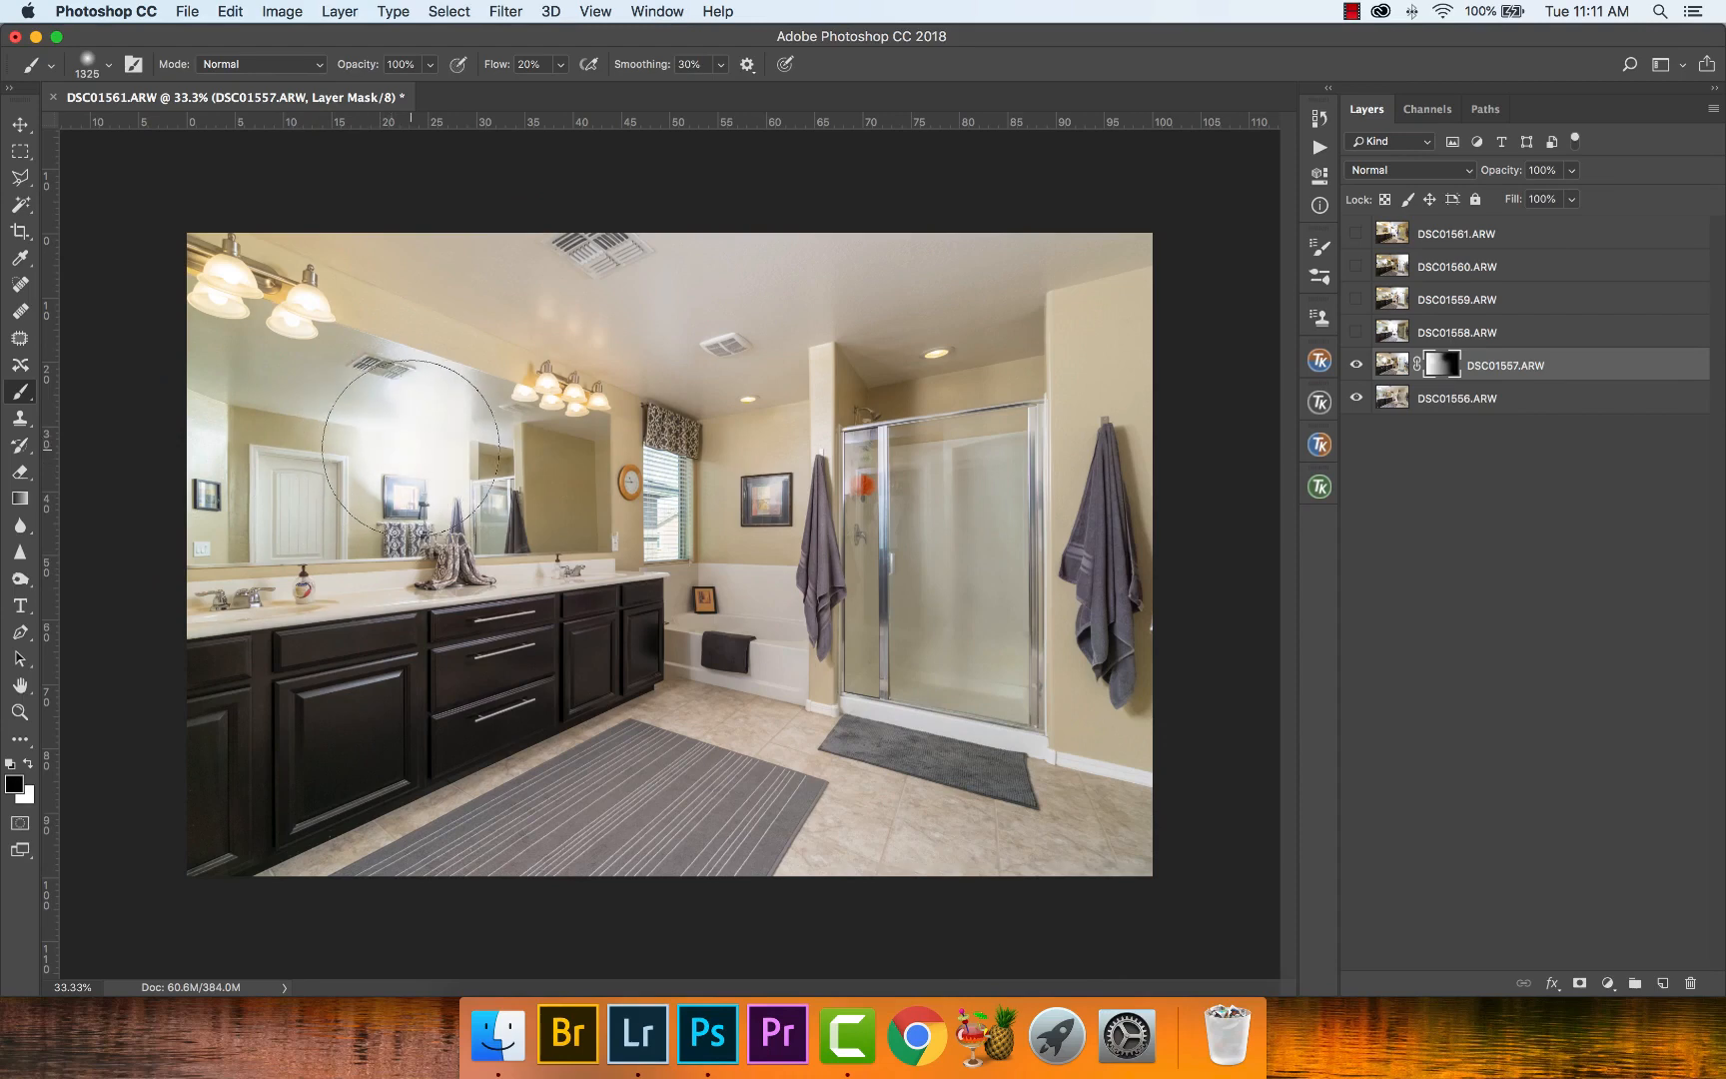
mouse_move(410, 448)
left_mouse_down()
mouse_move(440, 438)
mouse_move(385, 387)
mouse_move(330, 378)
mouse_move(427, 385)
mouse_move(453, 423)
left_mouse_up()
key("x")
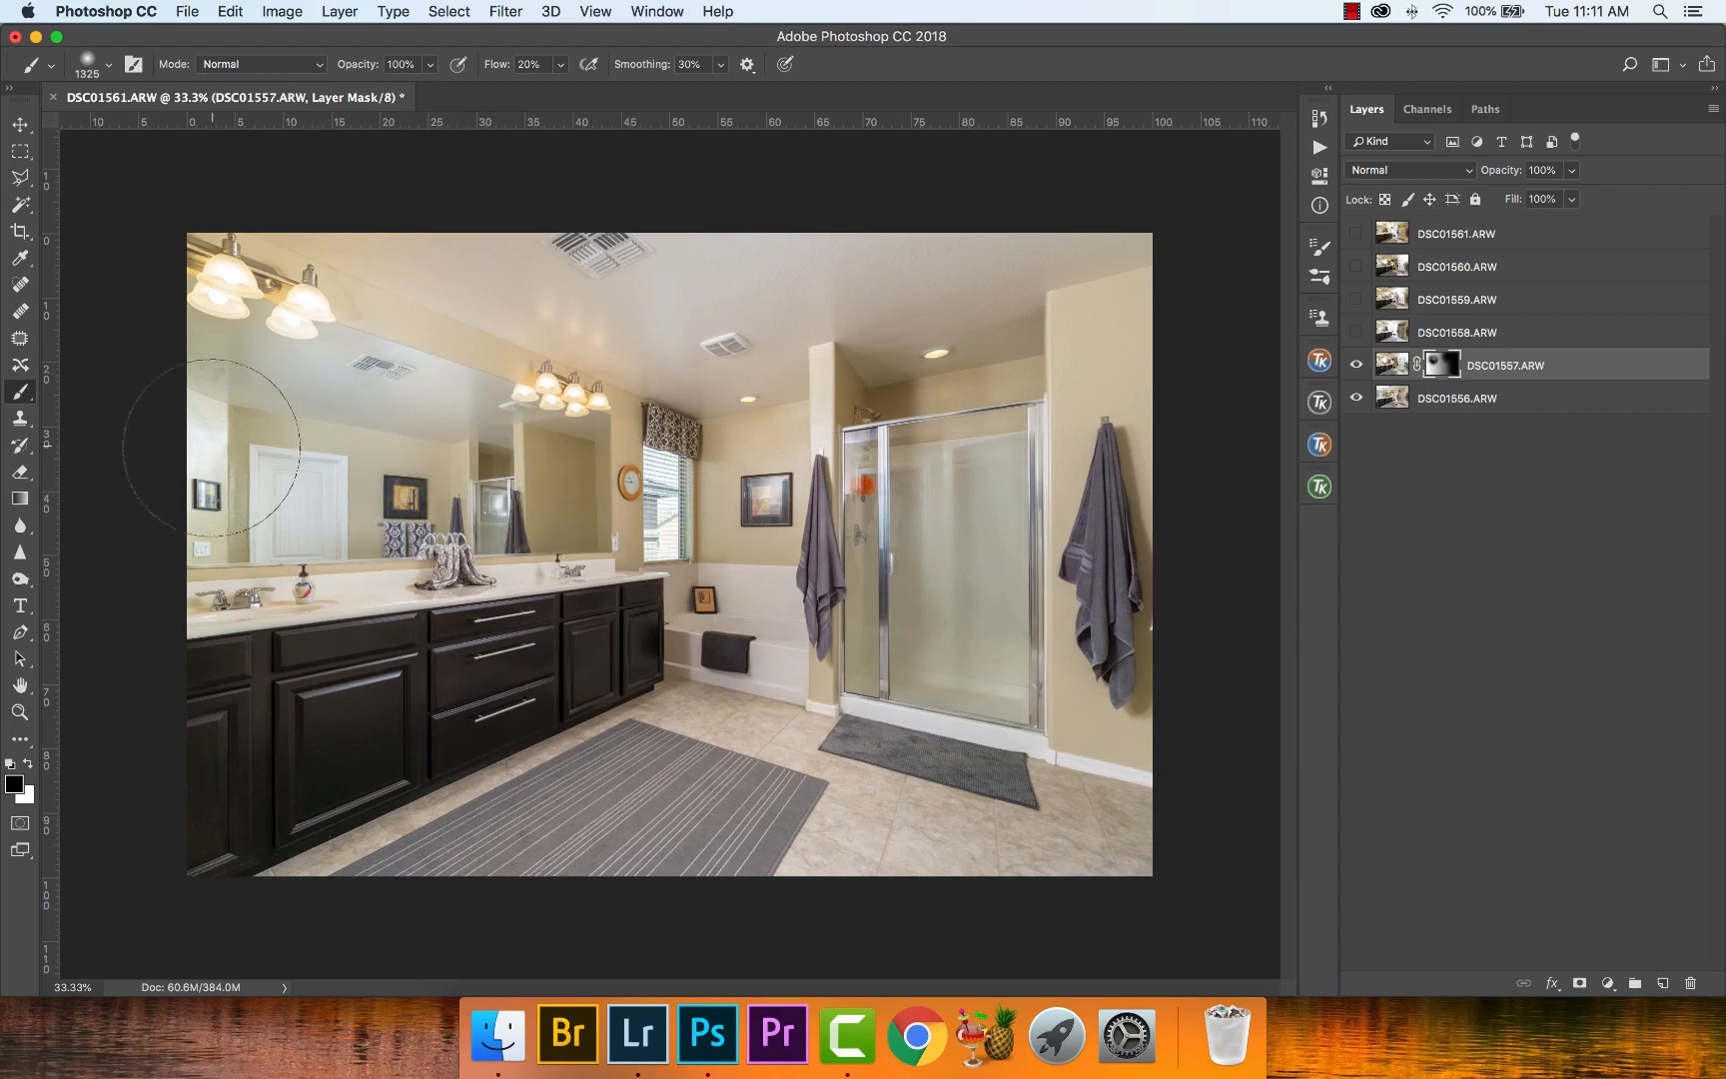
key("x")
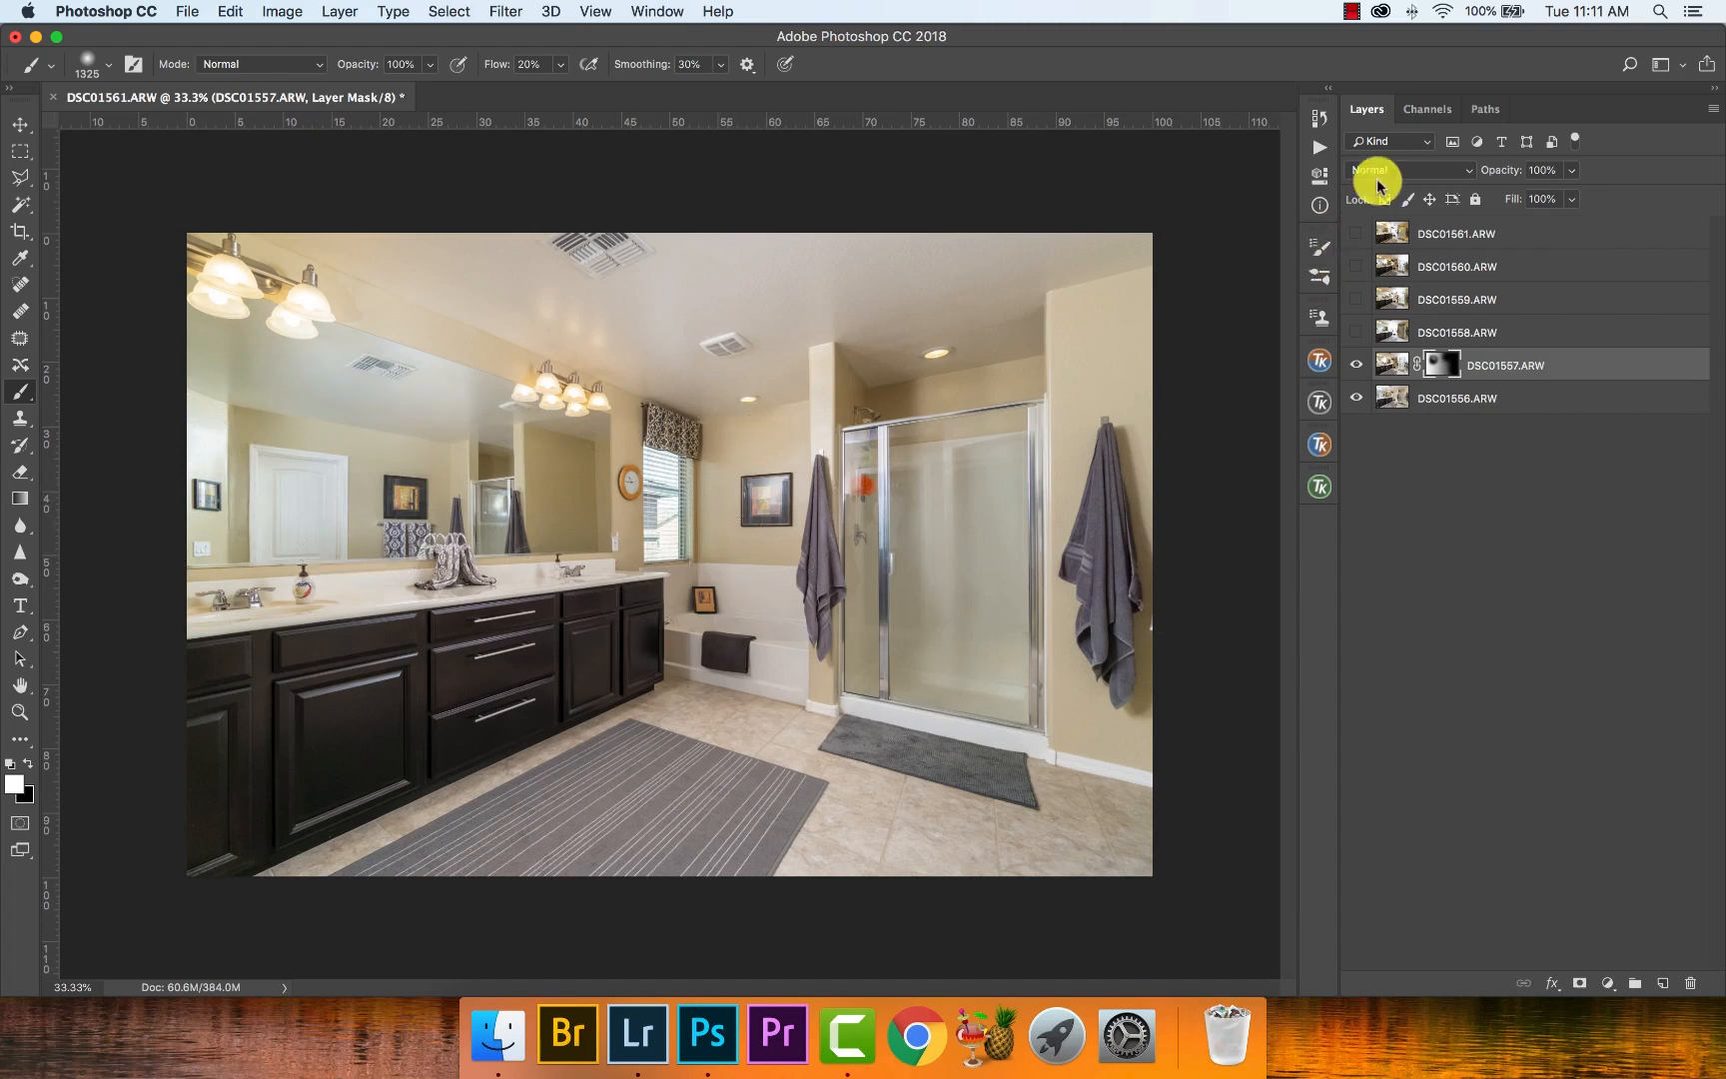
- Compare the blend with the DSC01561.ARW layer and examine the vanity, mirror and shower areas of the blended photo
left_click(1356, 234)
left_click(1357, 233)
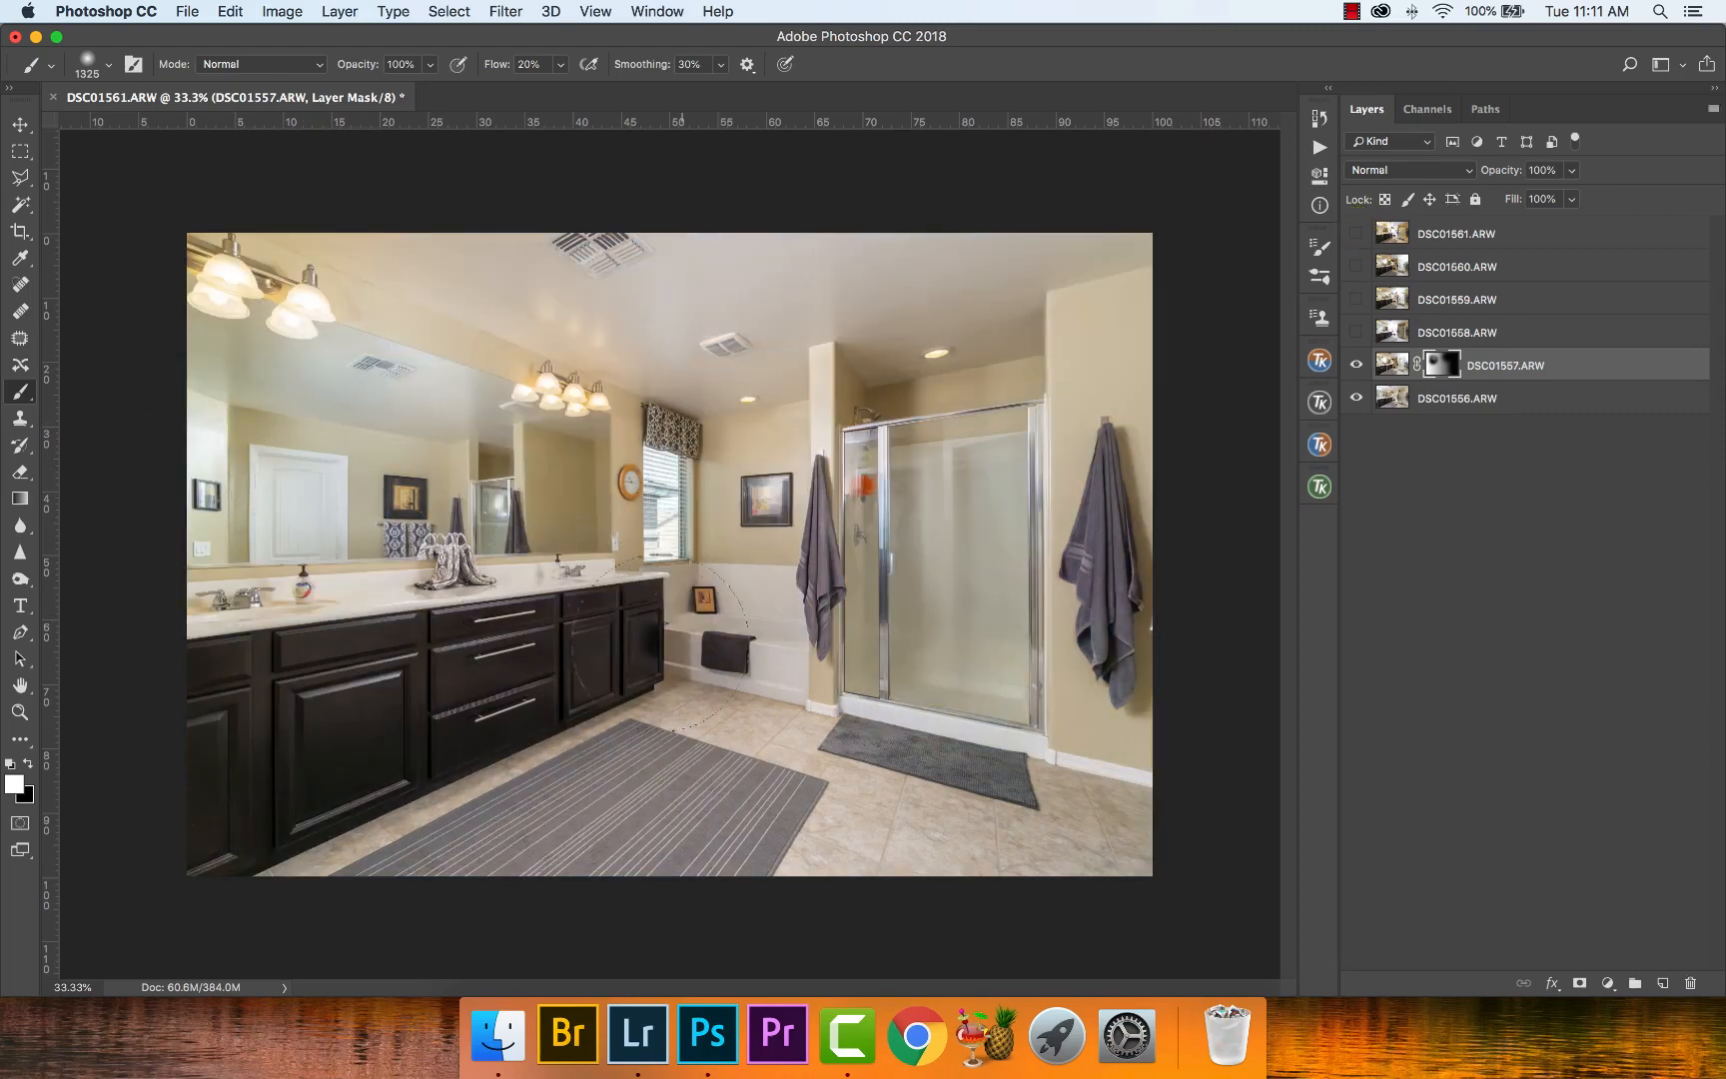
key("z")
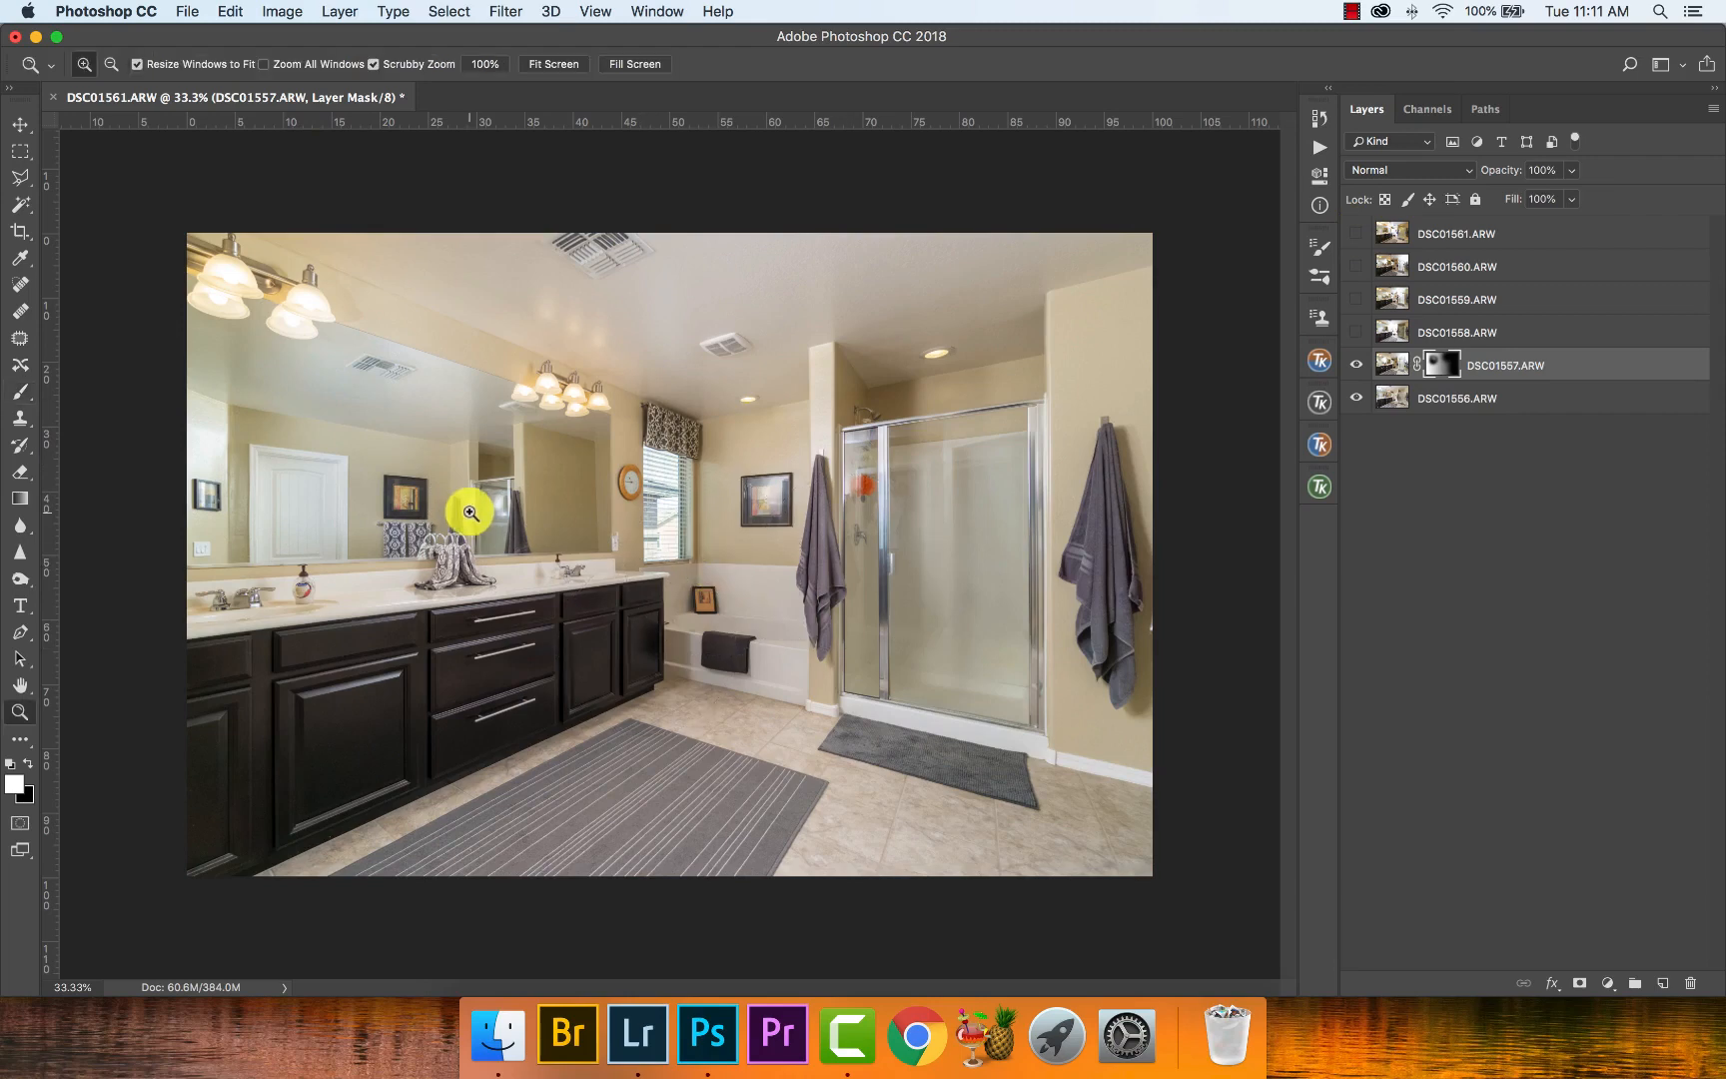
left_click_drag(470, 500, 528, 505)
right_click(536, 520)
left_click(559, 524)
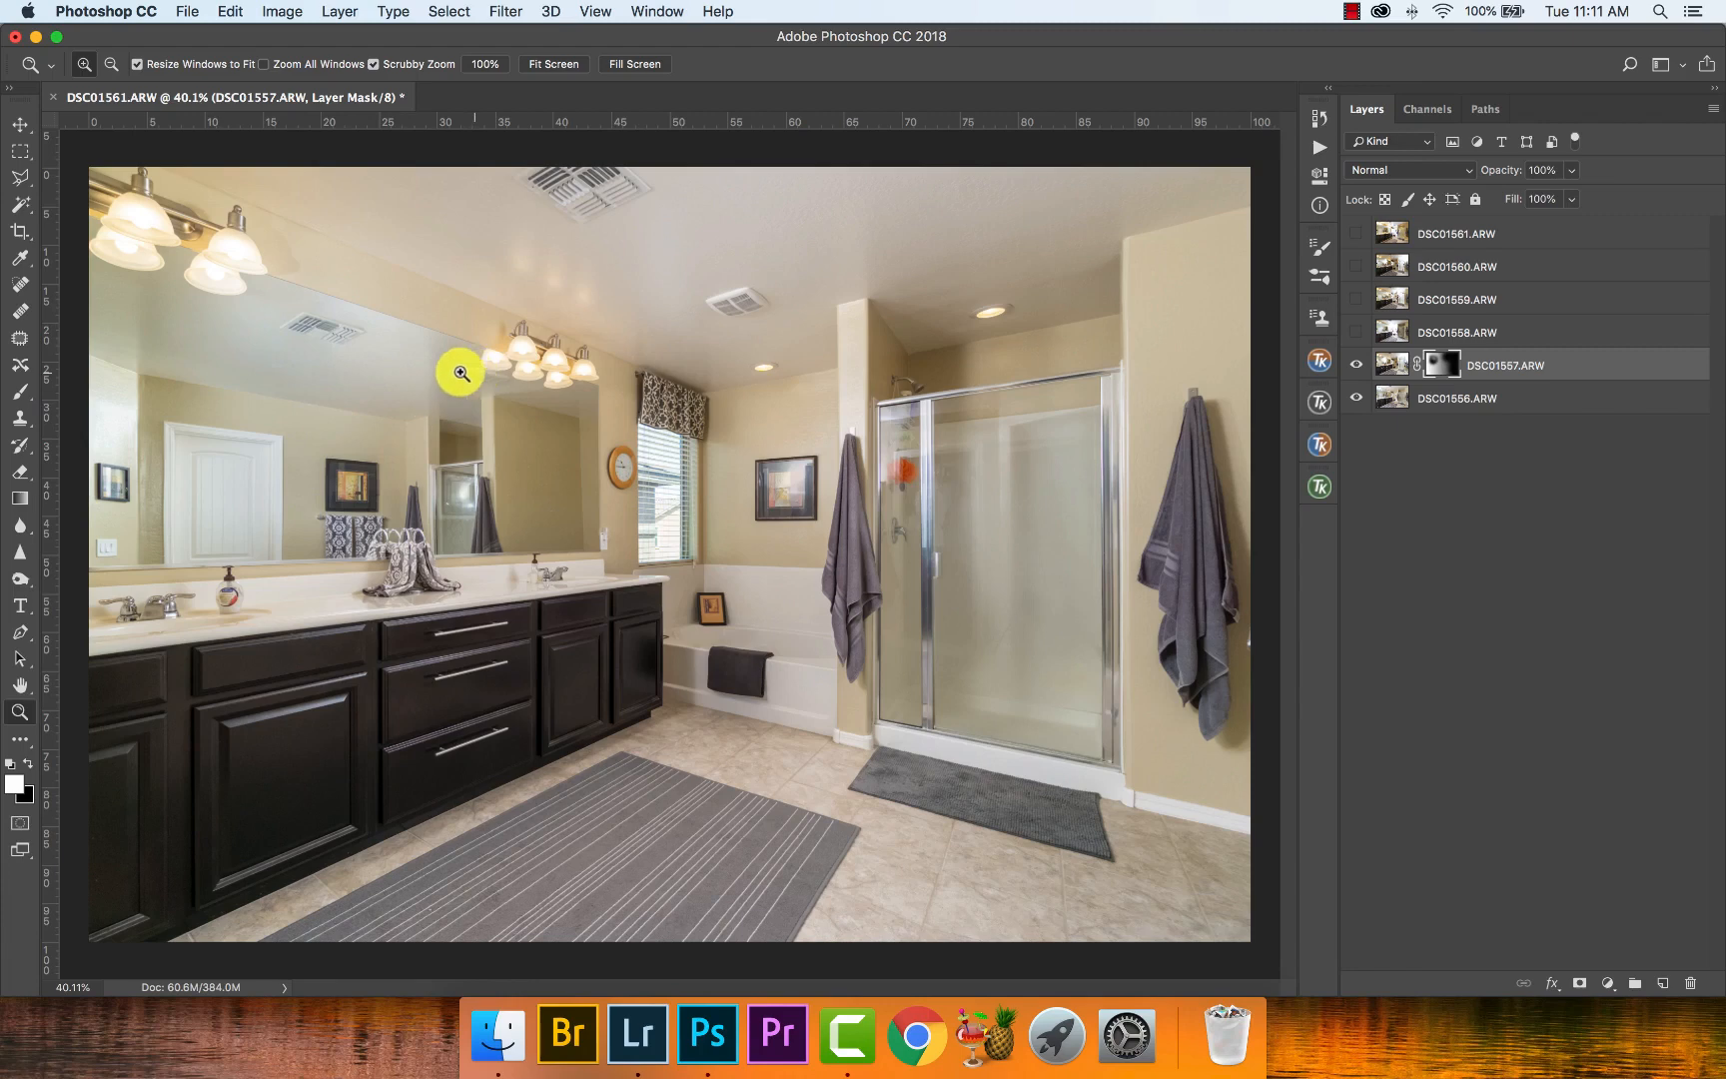
left_click_drag(458, 369, 405, 374)
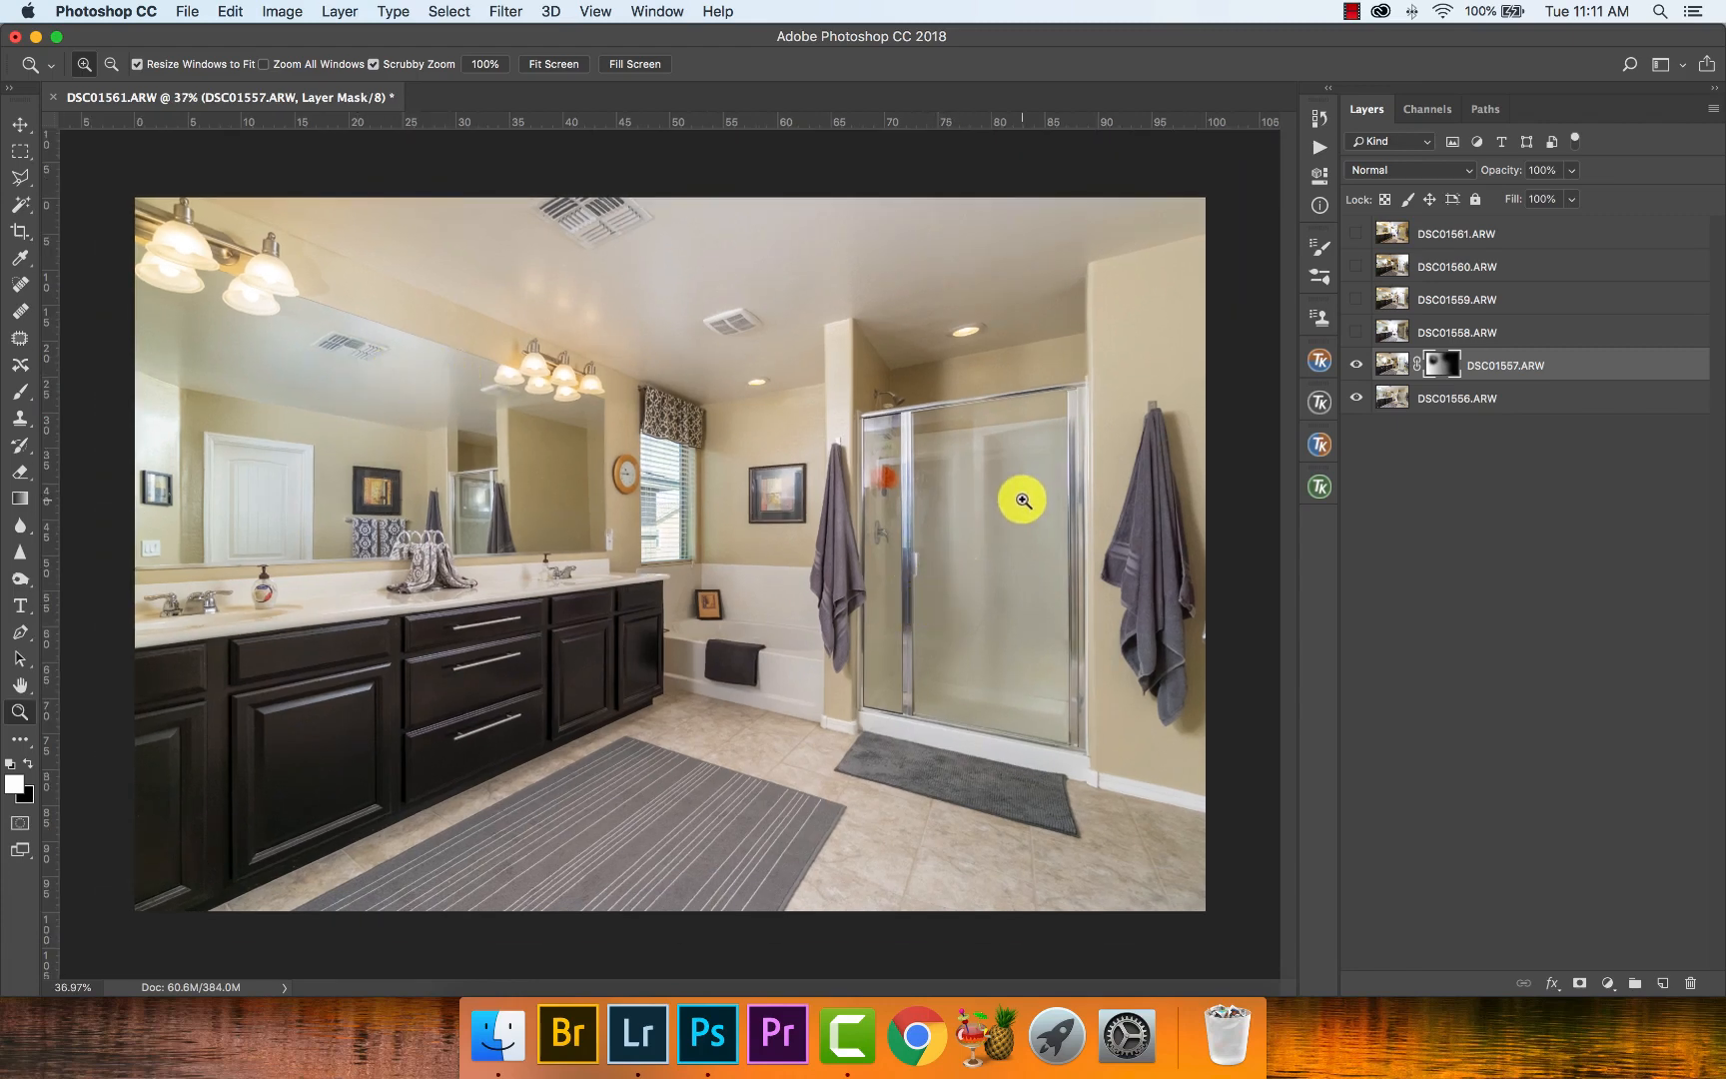
left_click_drag(1087, 493, 1074, 502)
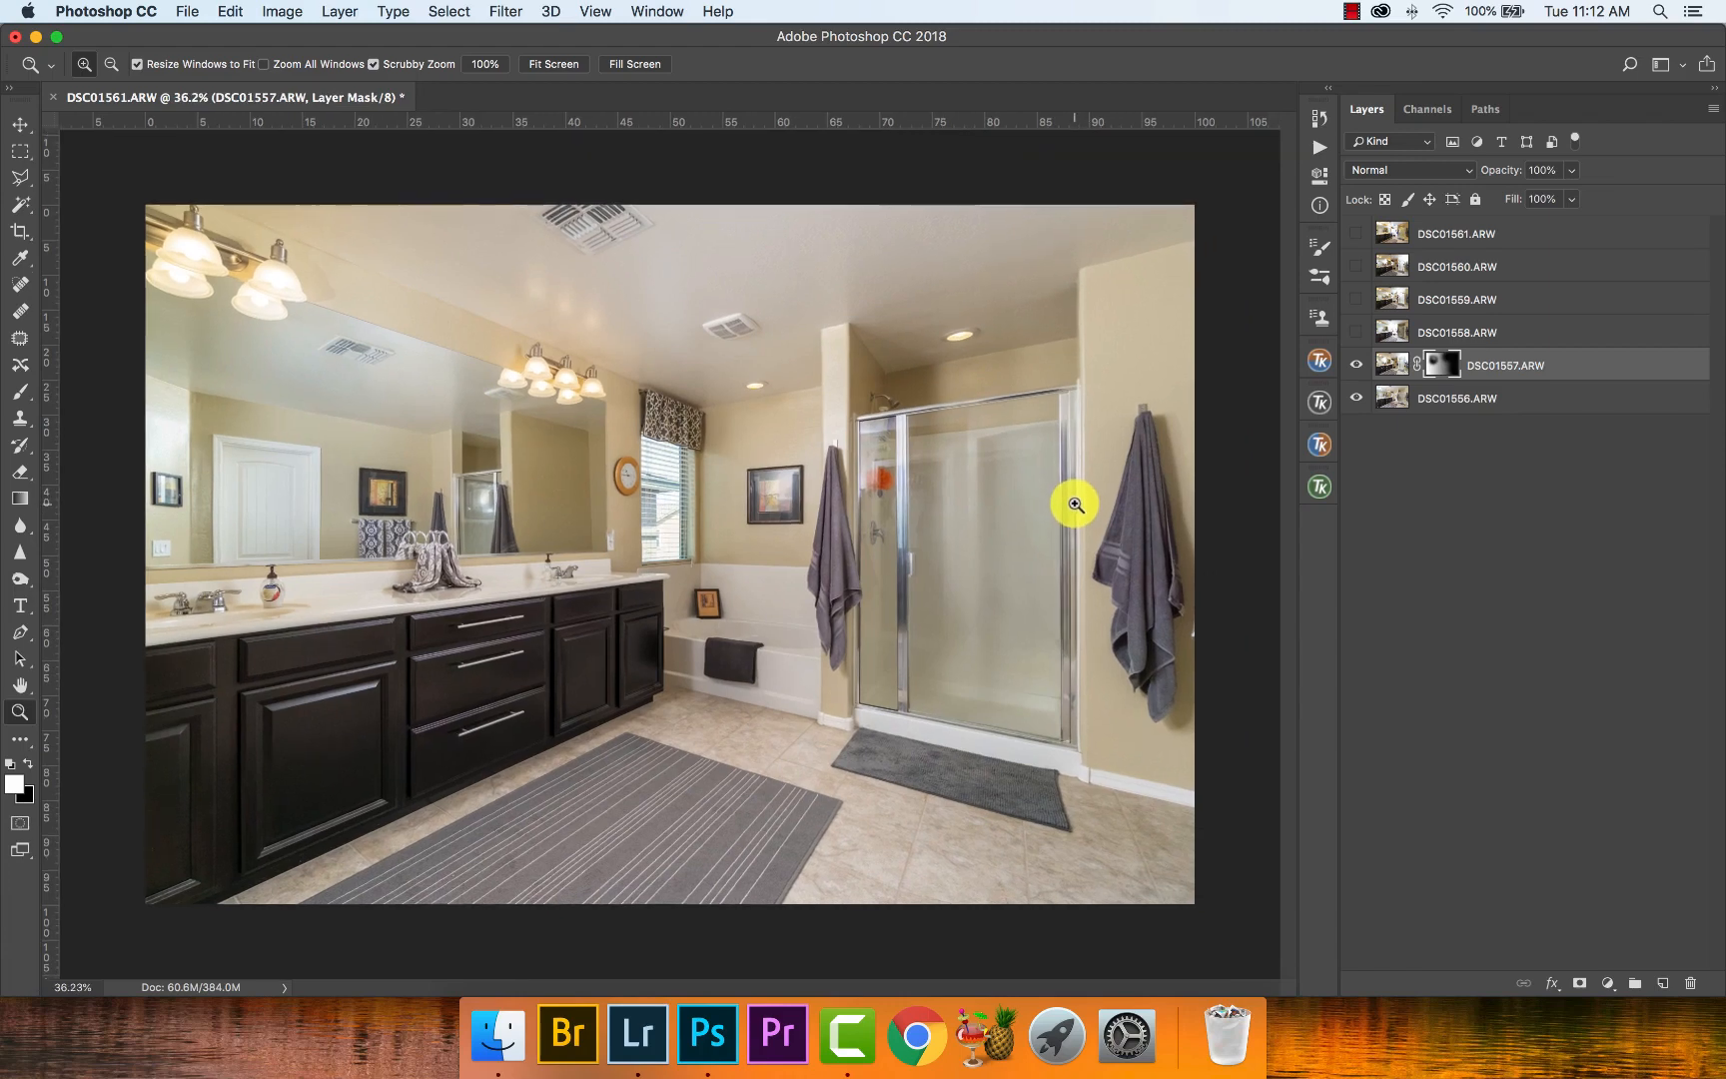
- Examine the mirror, window and shower door of the blended photo up close
left_click_drag(493, 493, 585, 493)
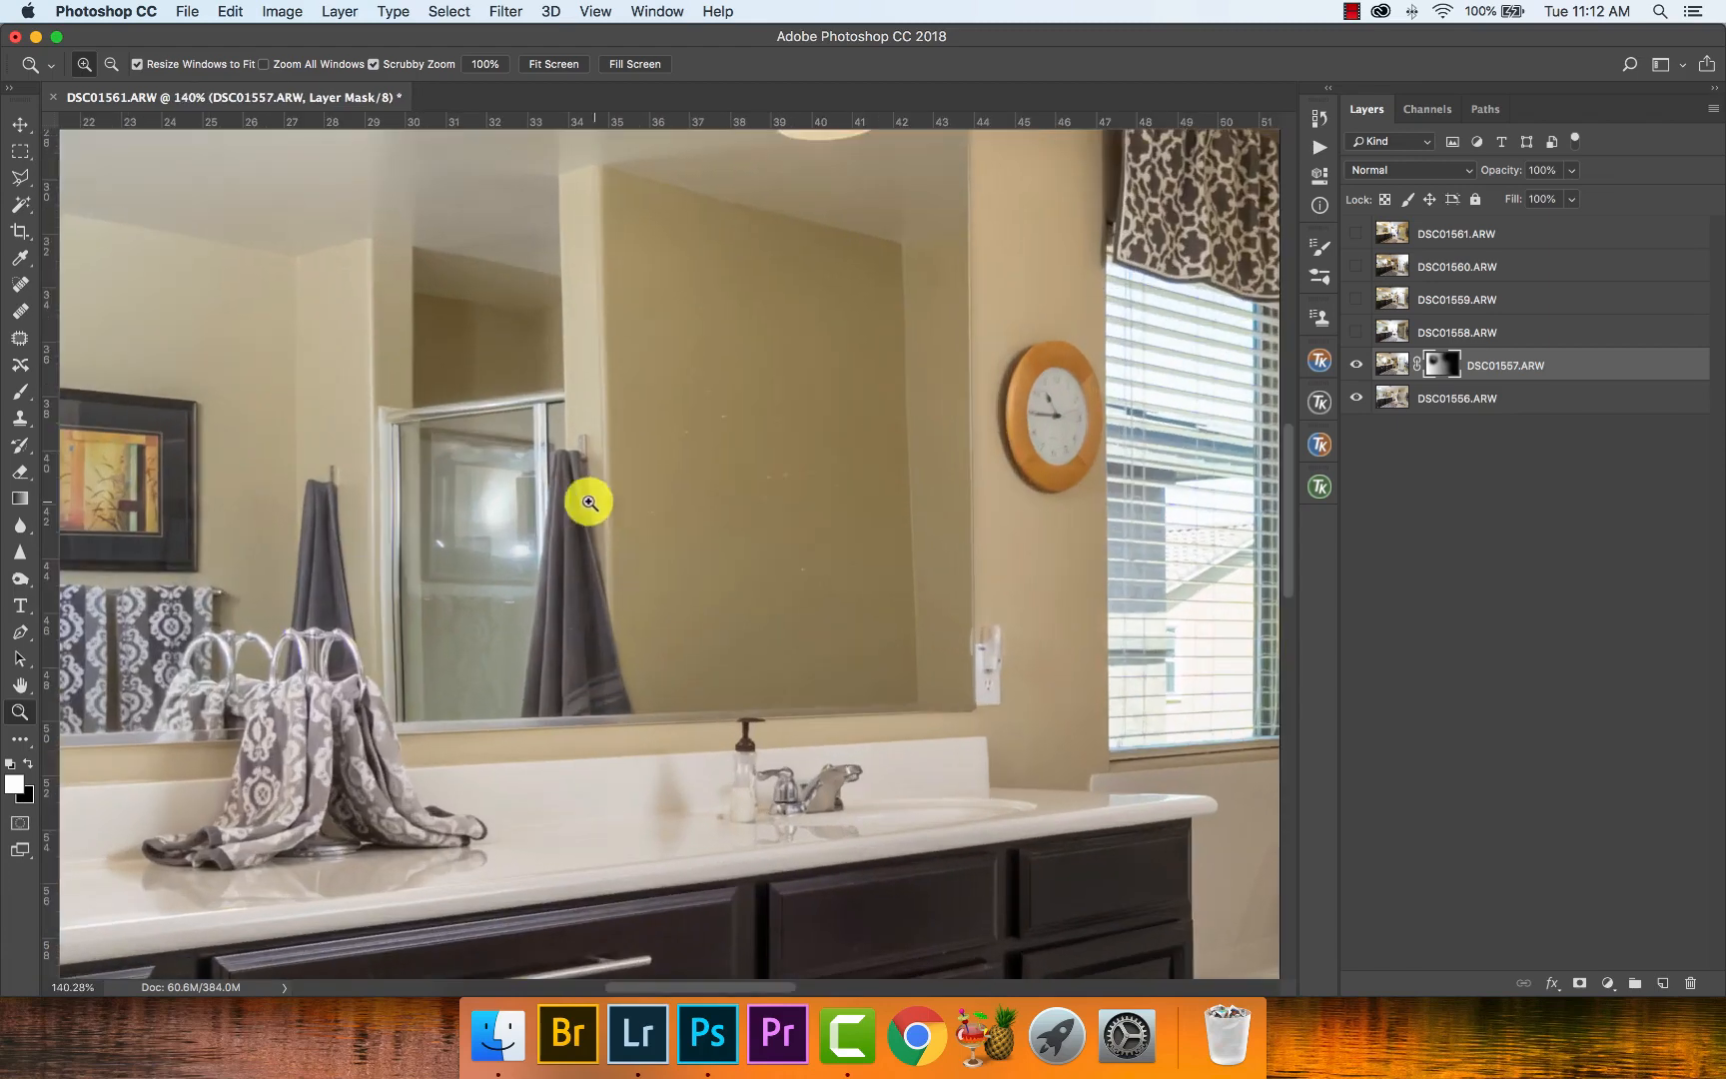
right_click(766, 479)
left_click(804, 497)
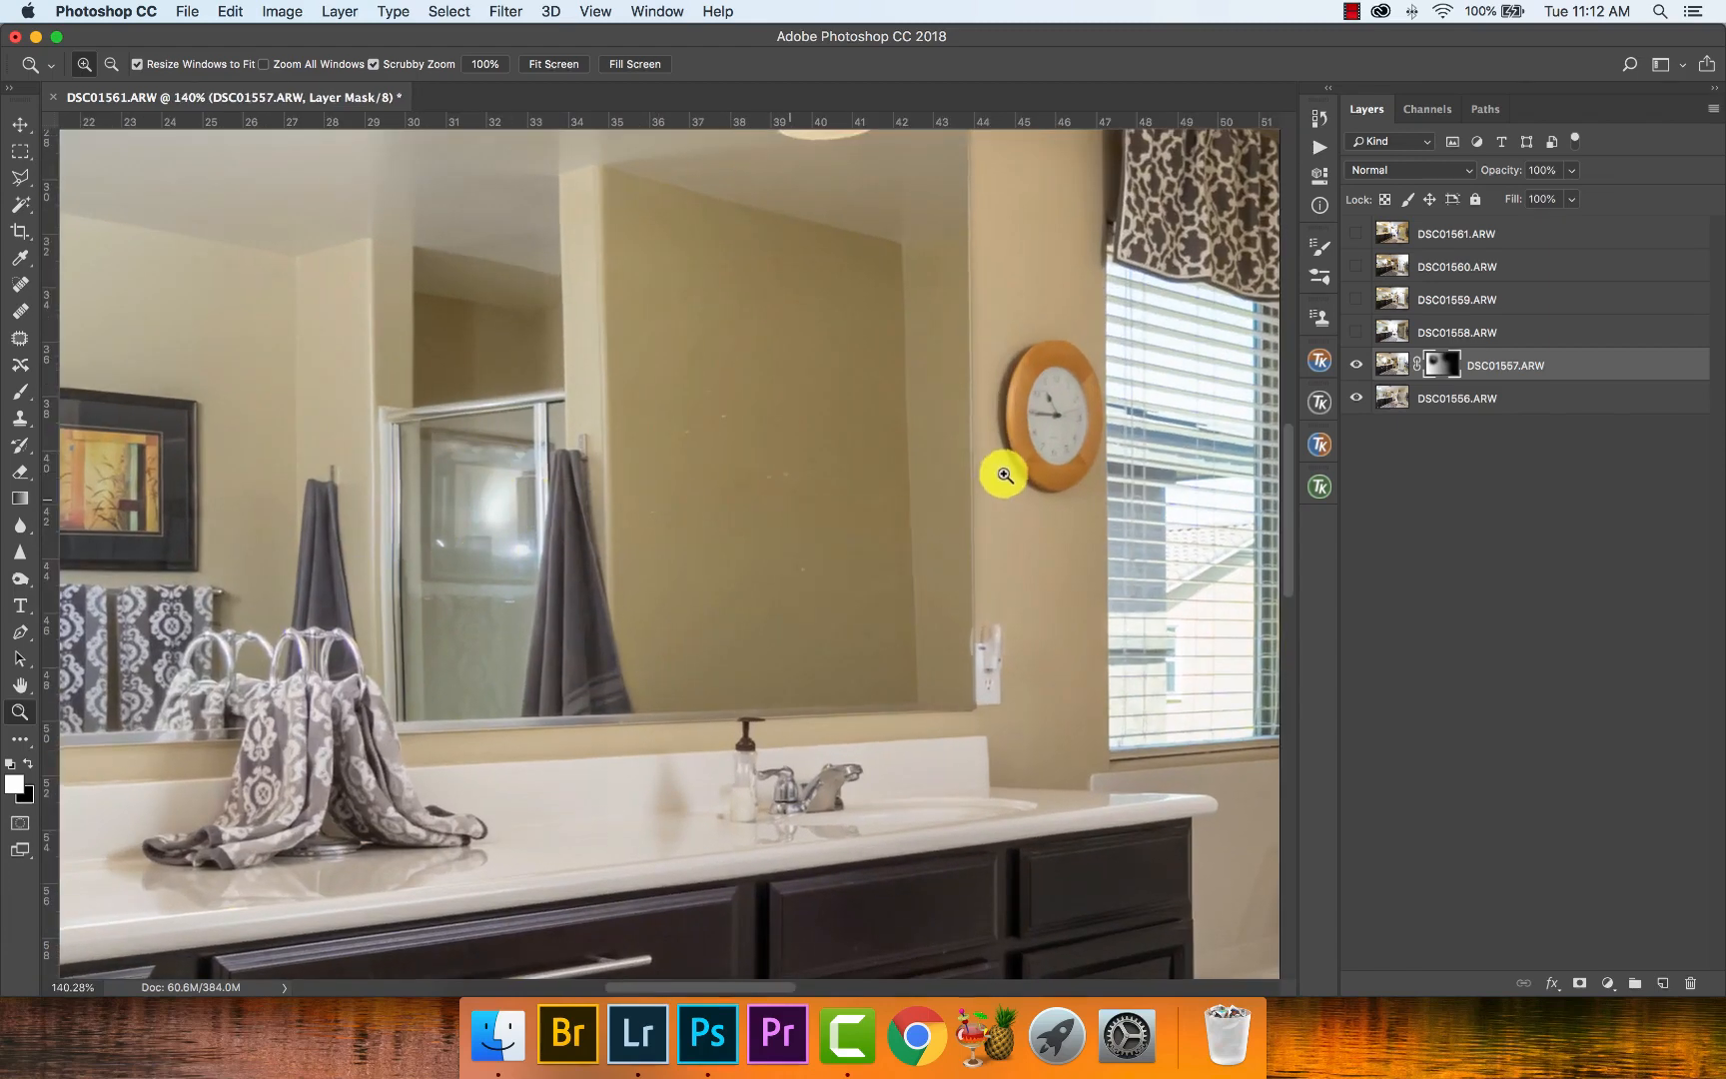
left_click_drag(978, 484, 1035, 455)
right_click(849, 482)
left_click(867, 495)
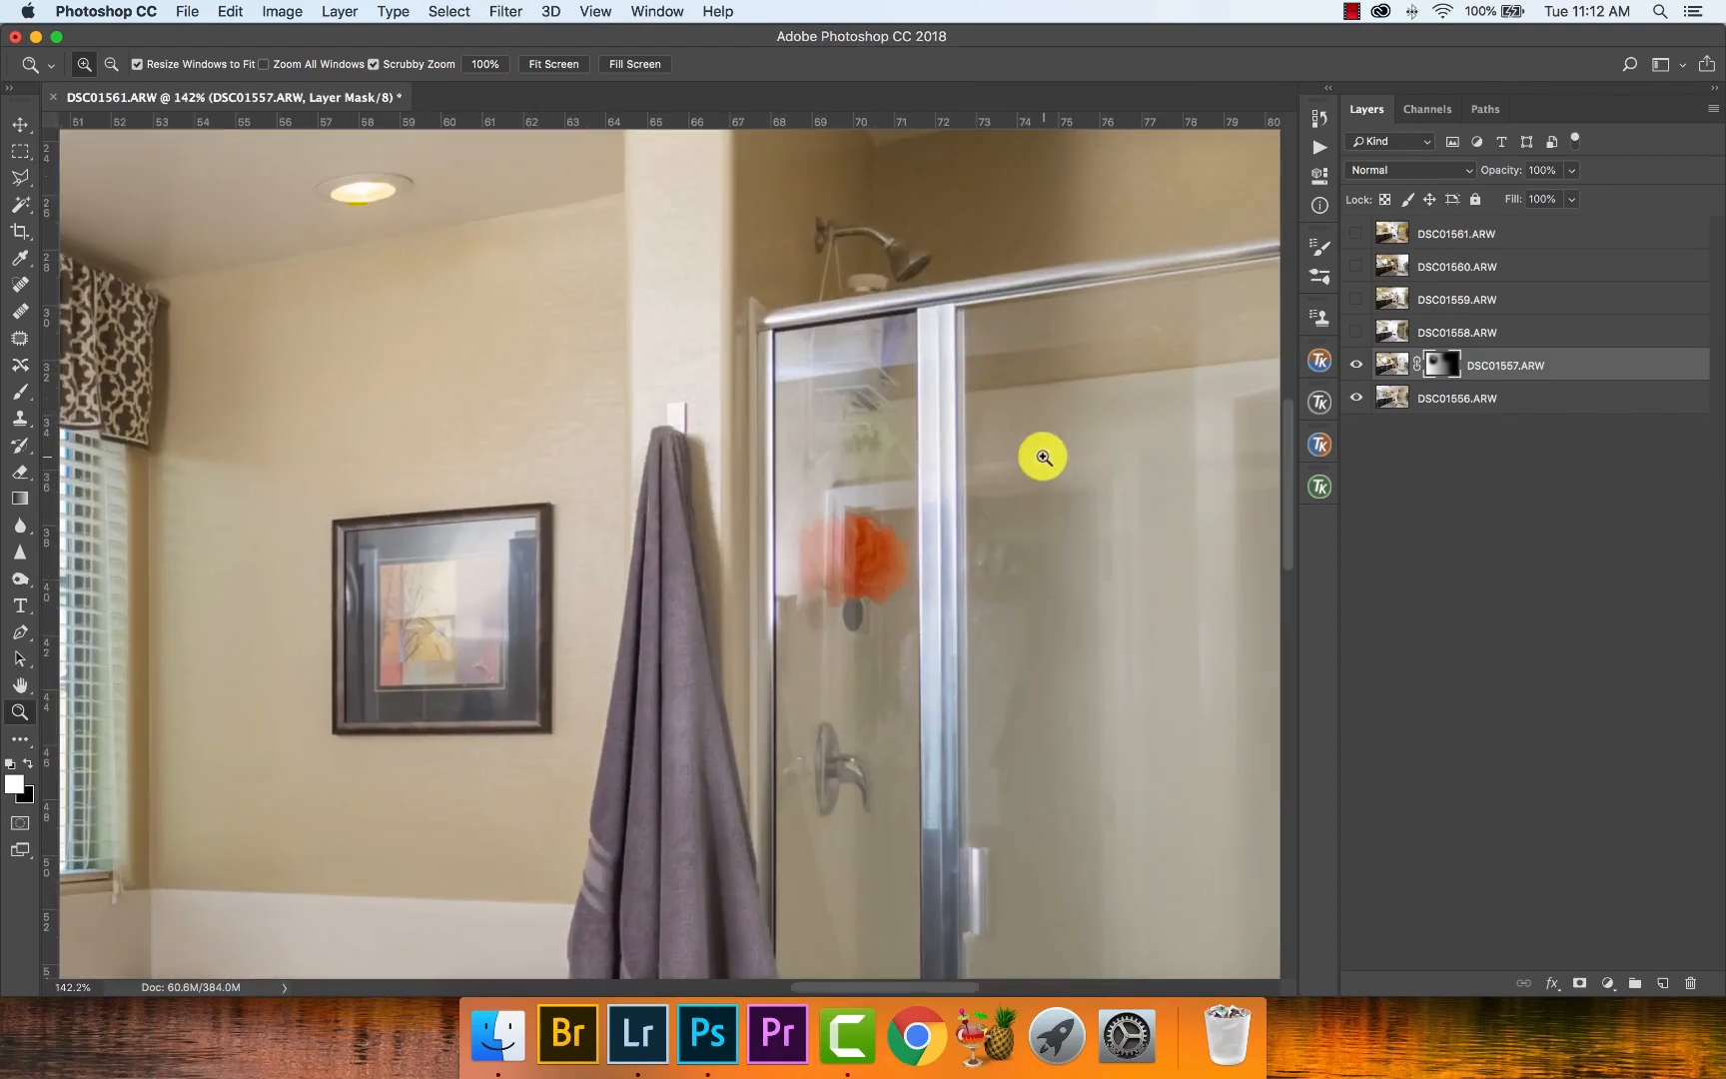
- Show the DSC01558.ARW layer and hide its content behind a black layer mask
right_click(944, 390)
left_click(961, 394)
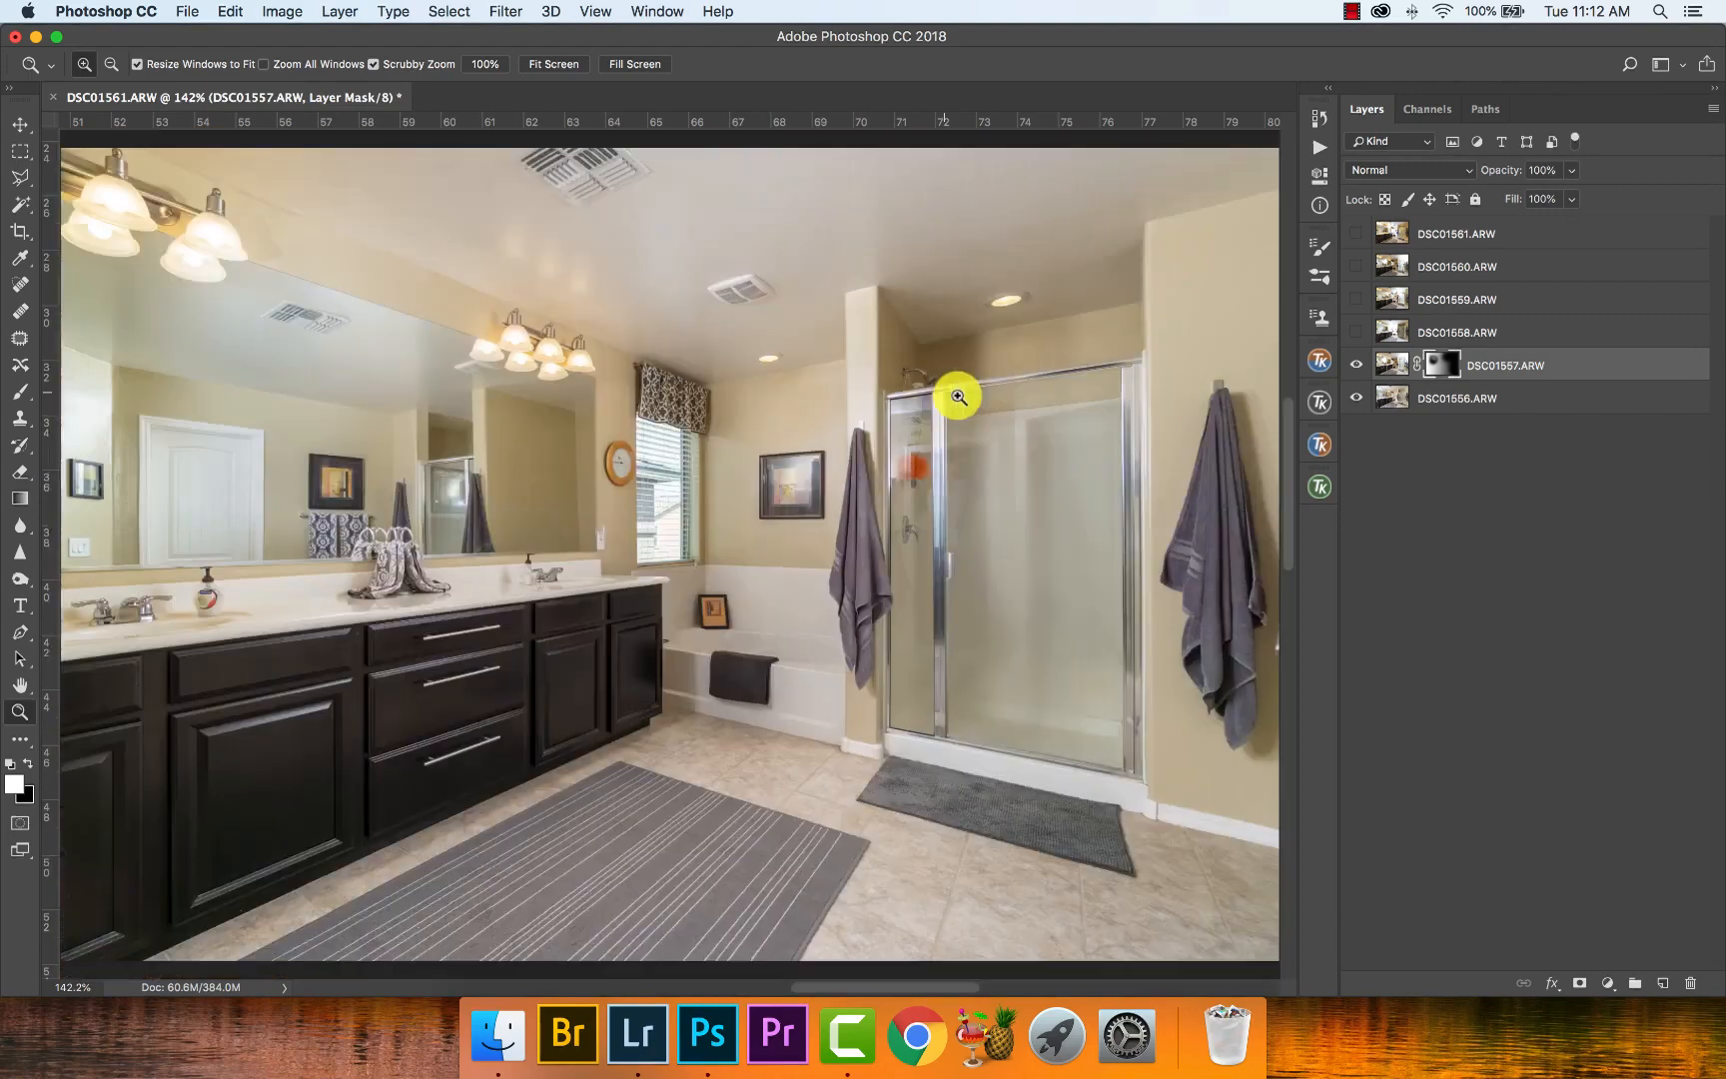
left_click(1356, 332)
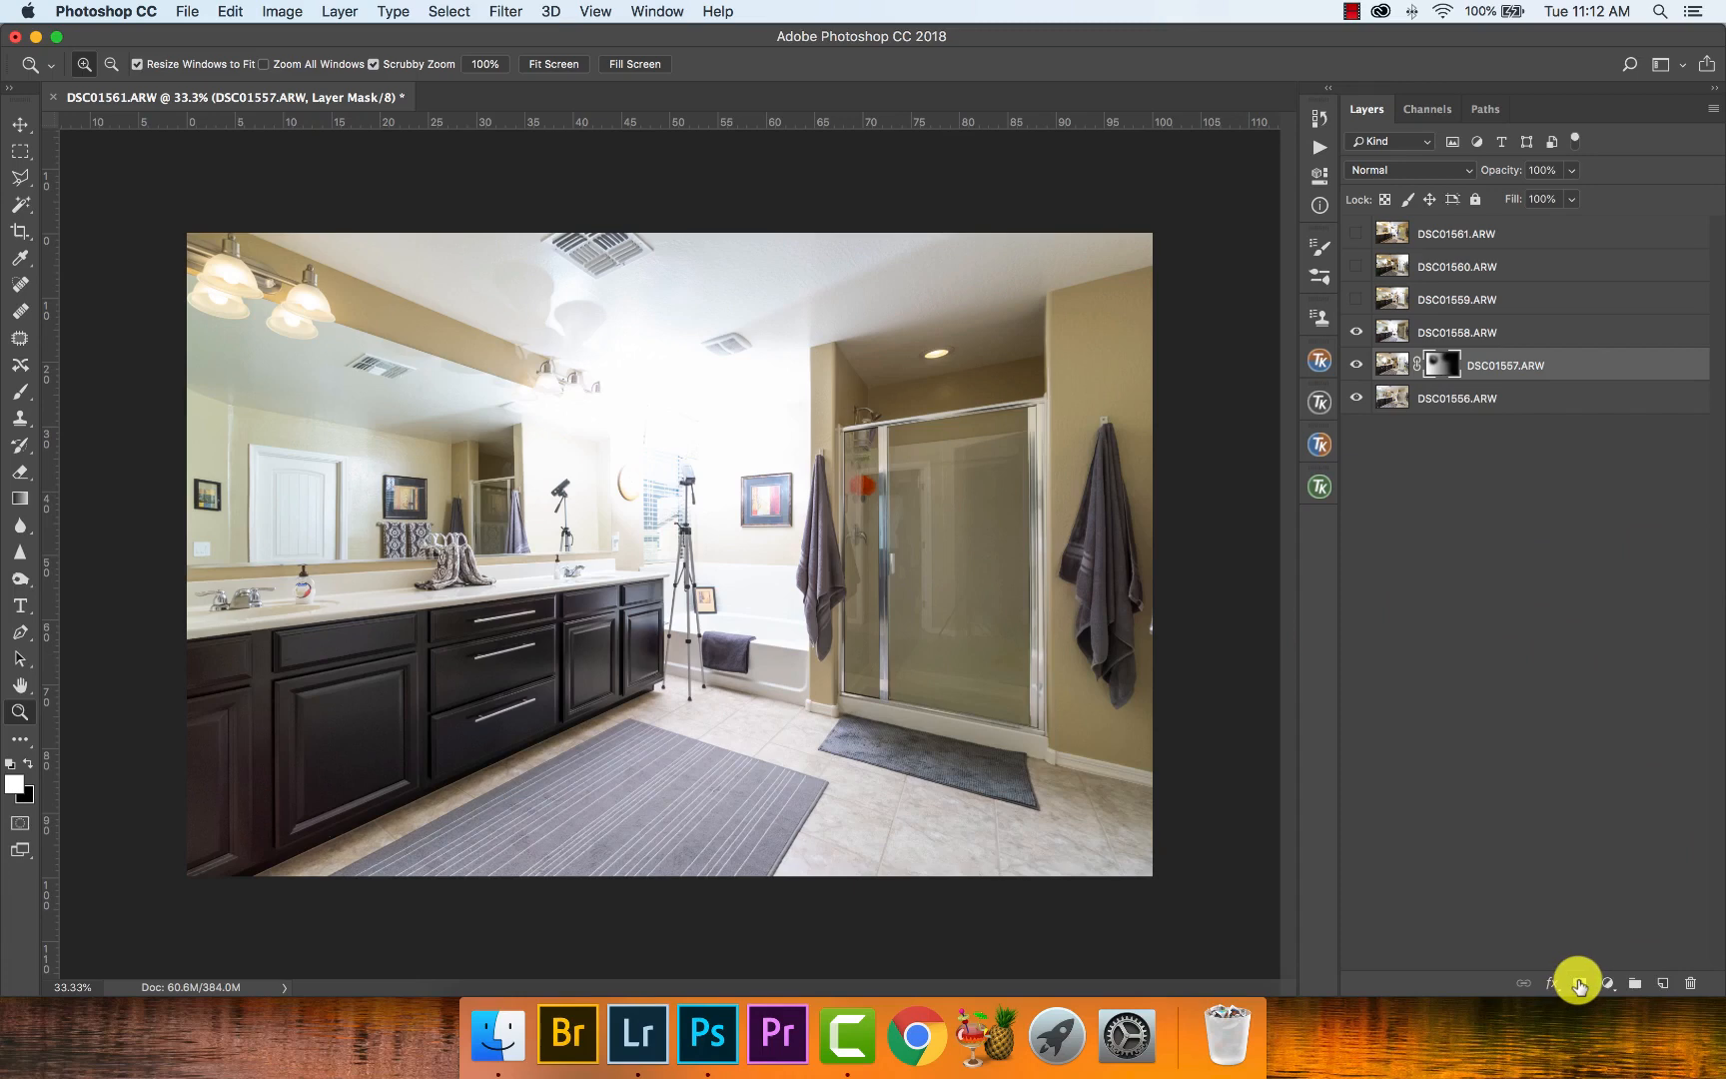
left_click(1396, 333)
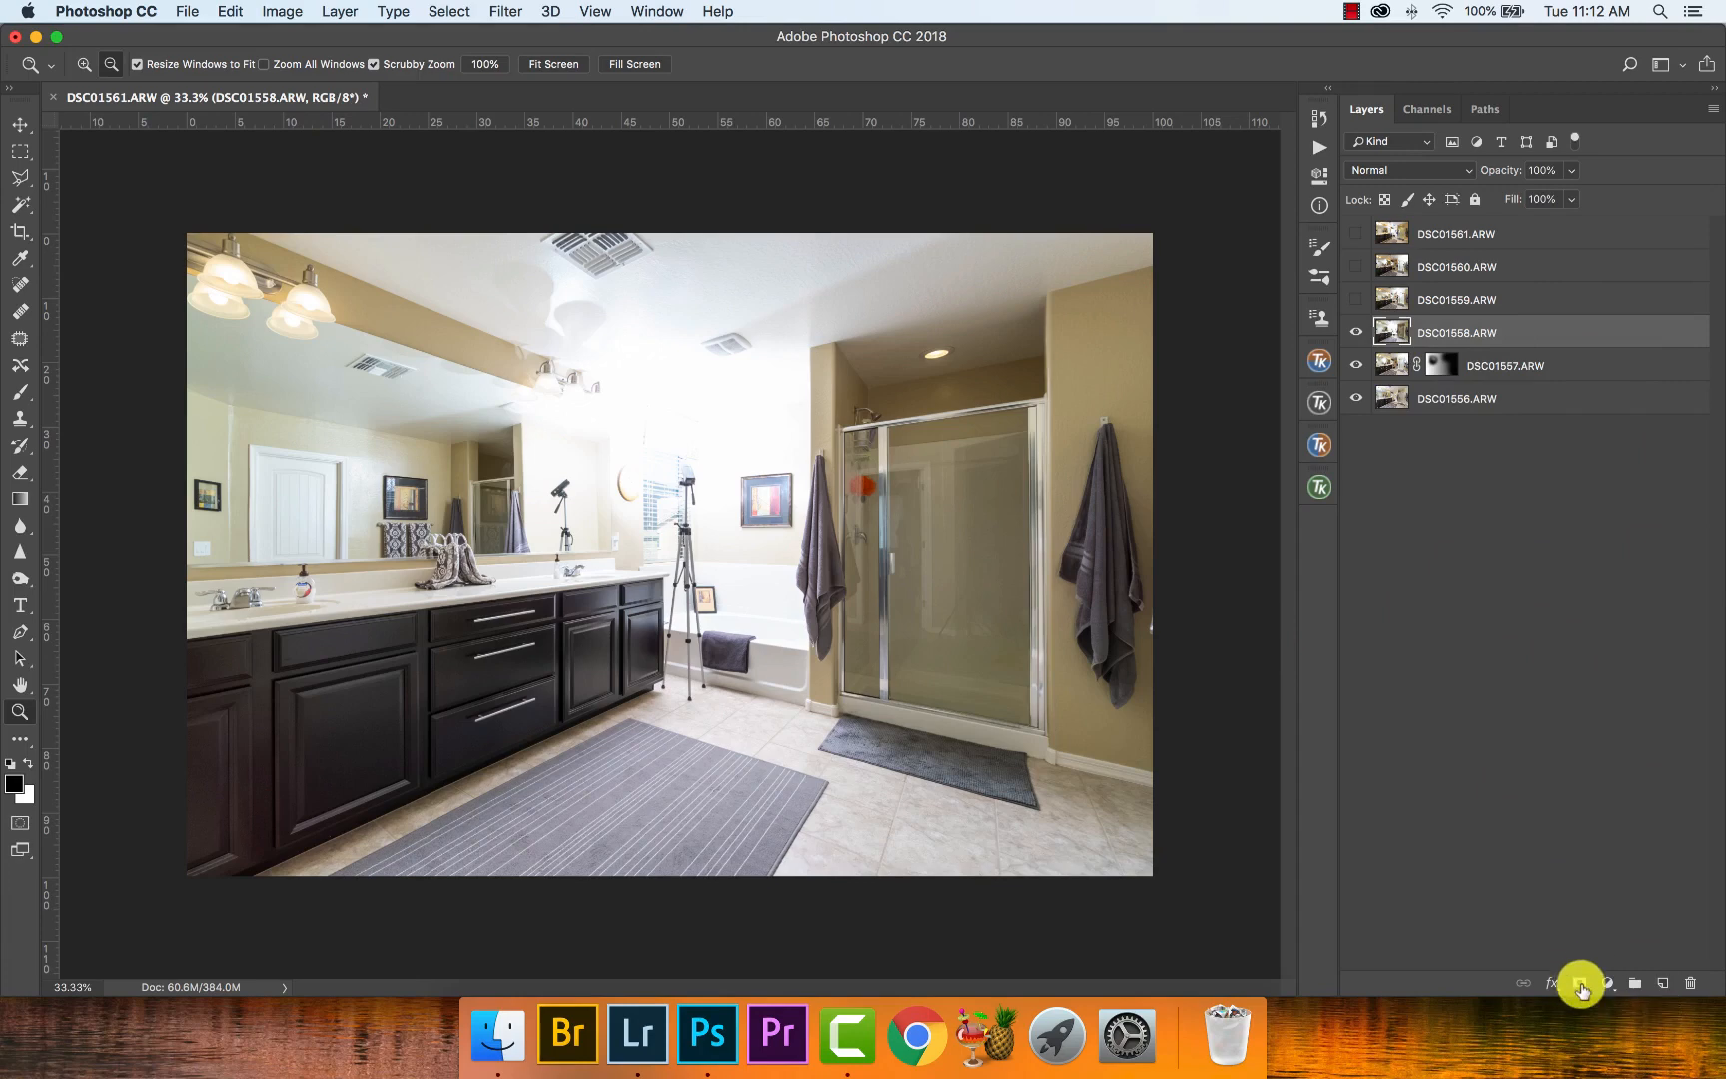
left_click(1580, 986, "alt")
key("b")
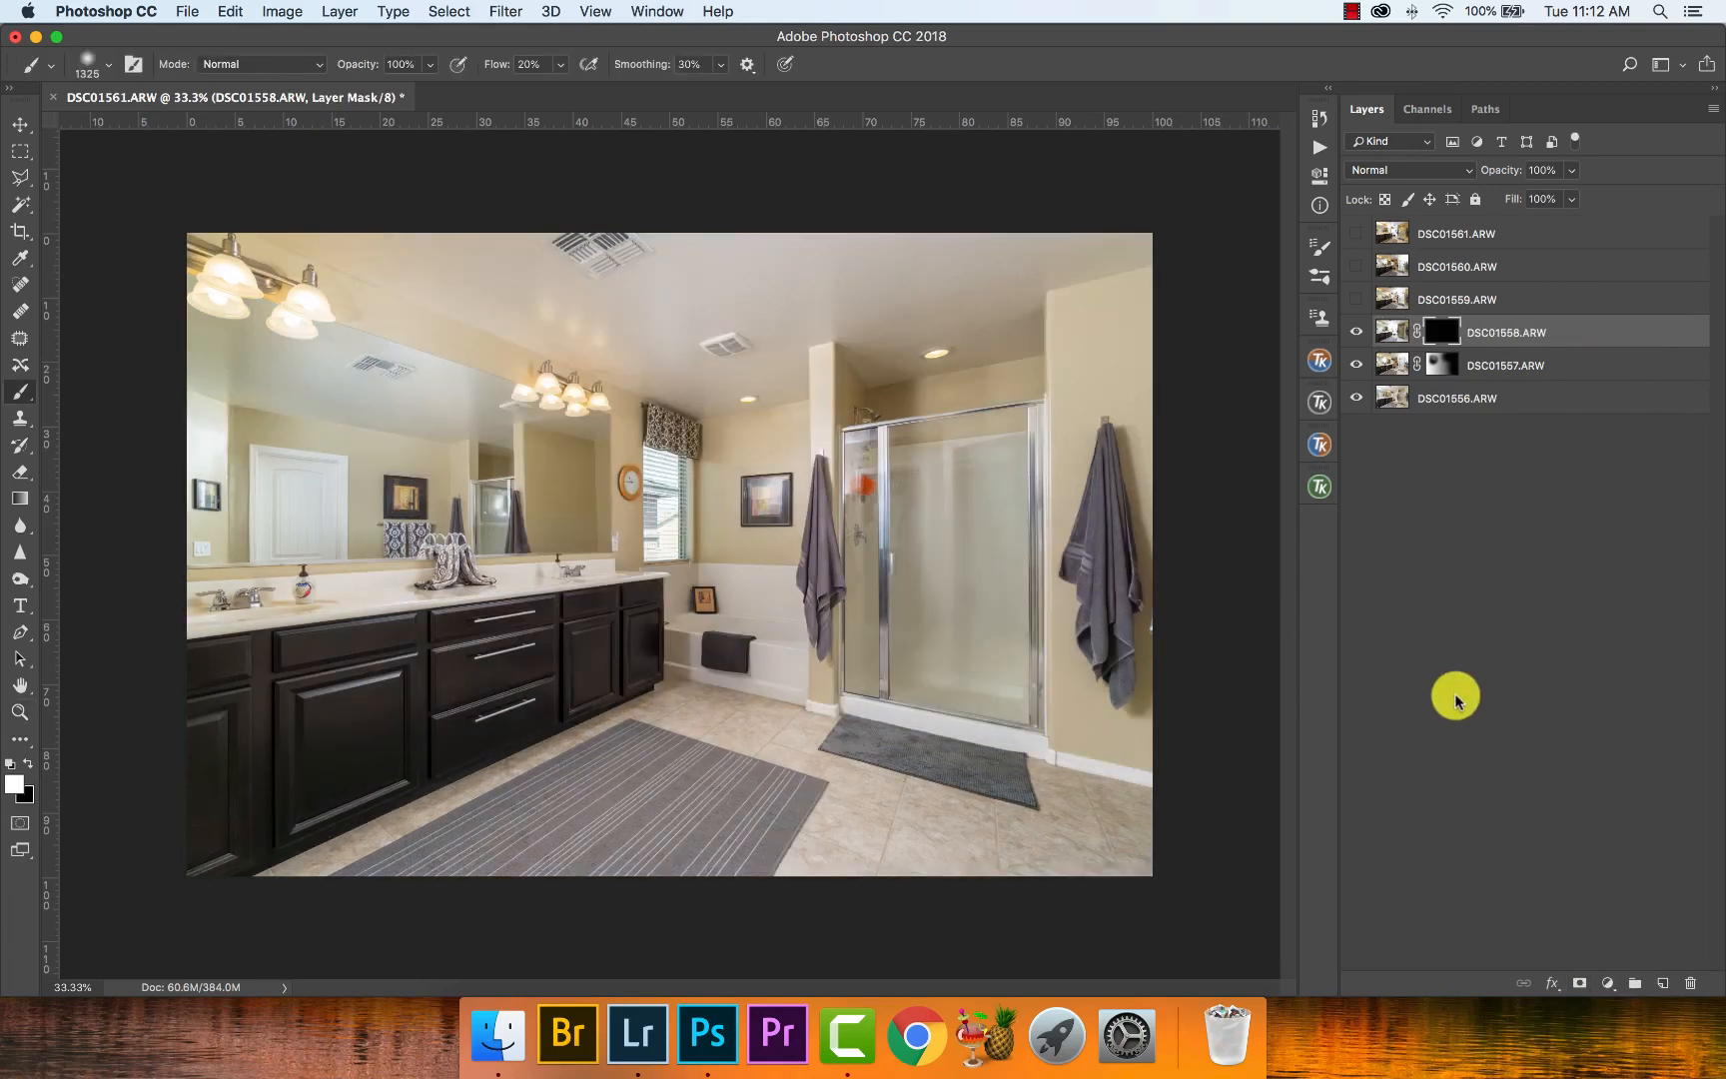
- Set up the brush at 1273 px with 10% flow and 0% smoothing for the DSC01558.ARW mask
left_click_drag(287, 408, 372, 412)
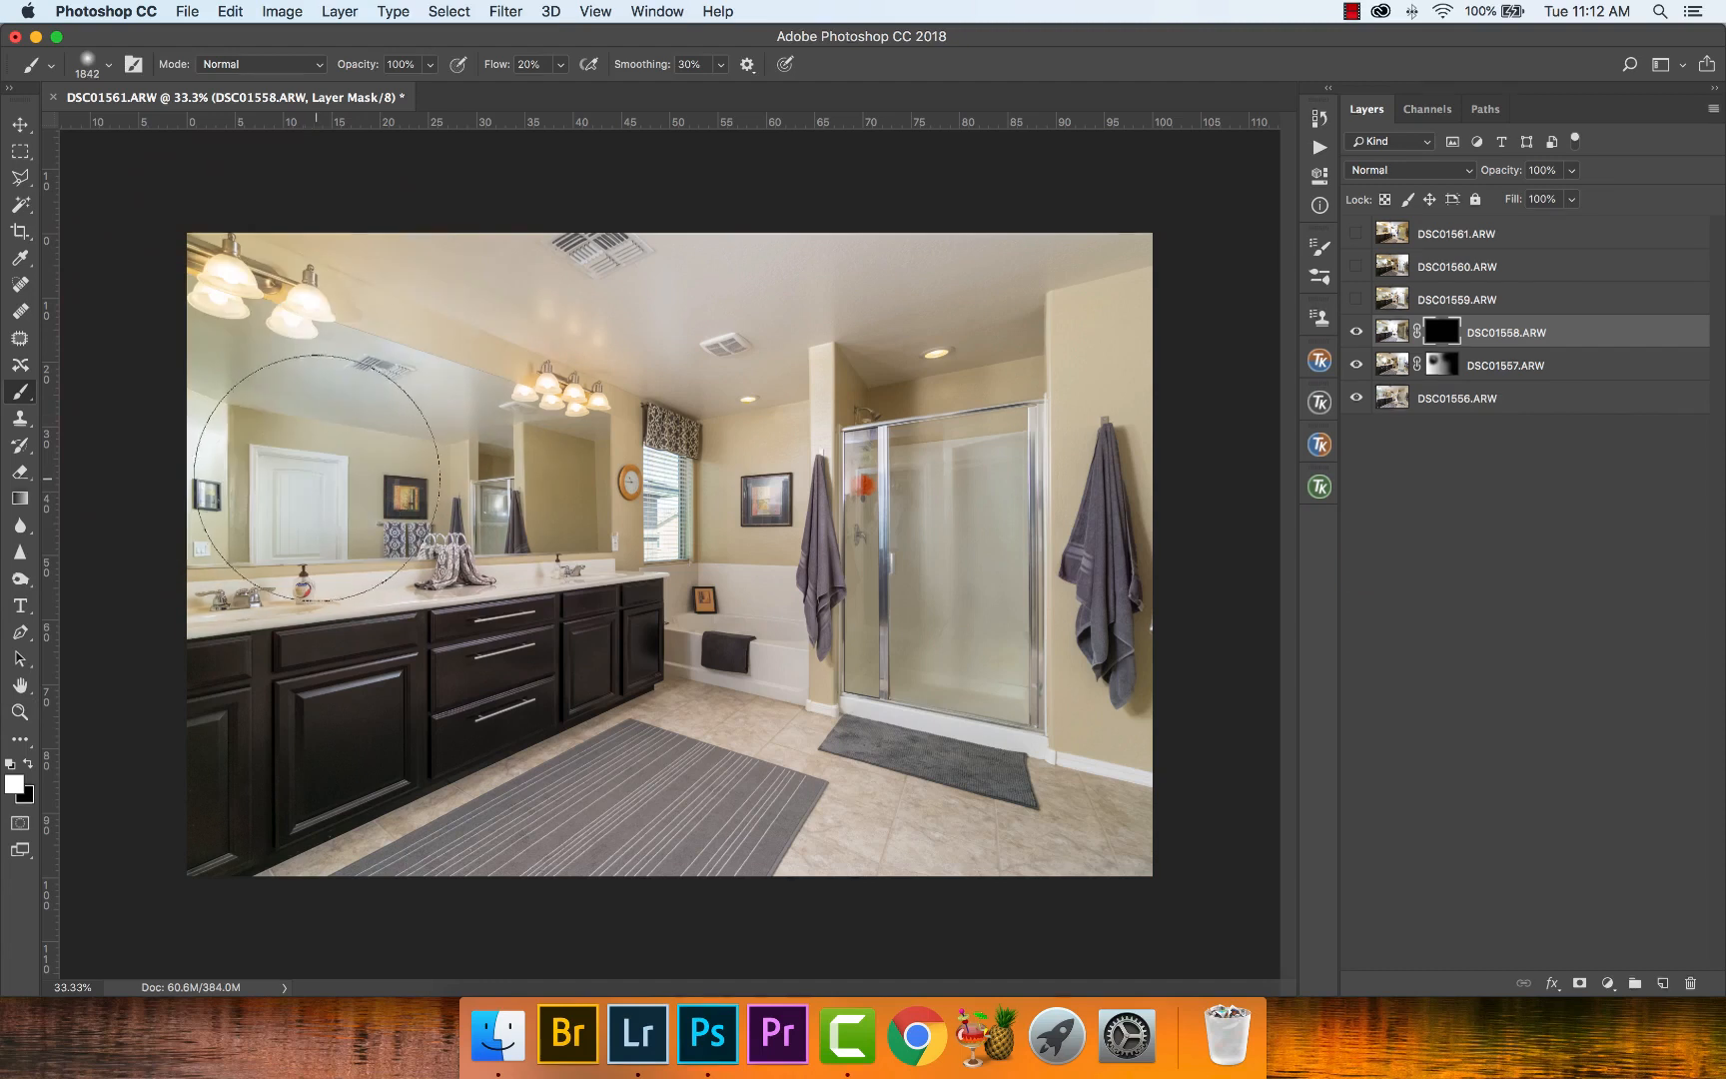
left_click_drag(301, 487, 206, 489)
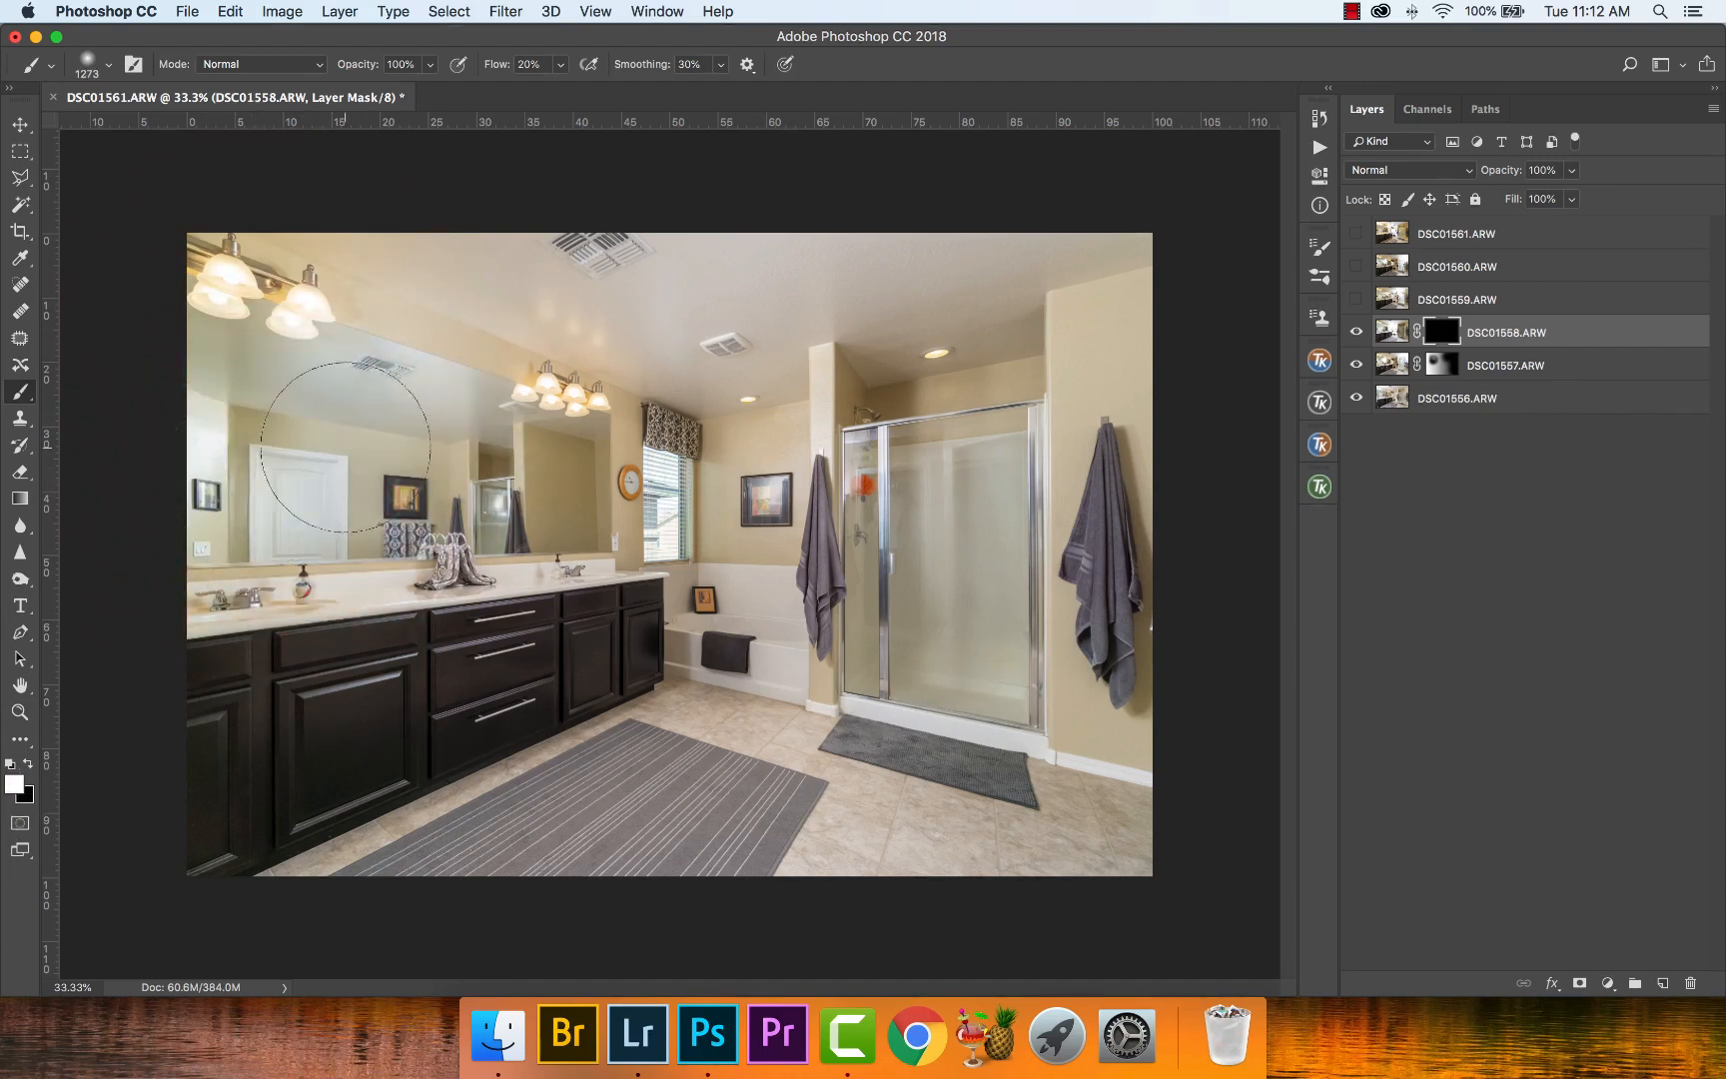
left_click(547, 66)
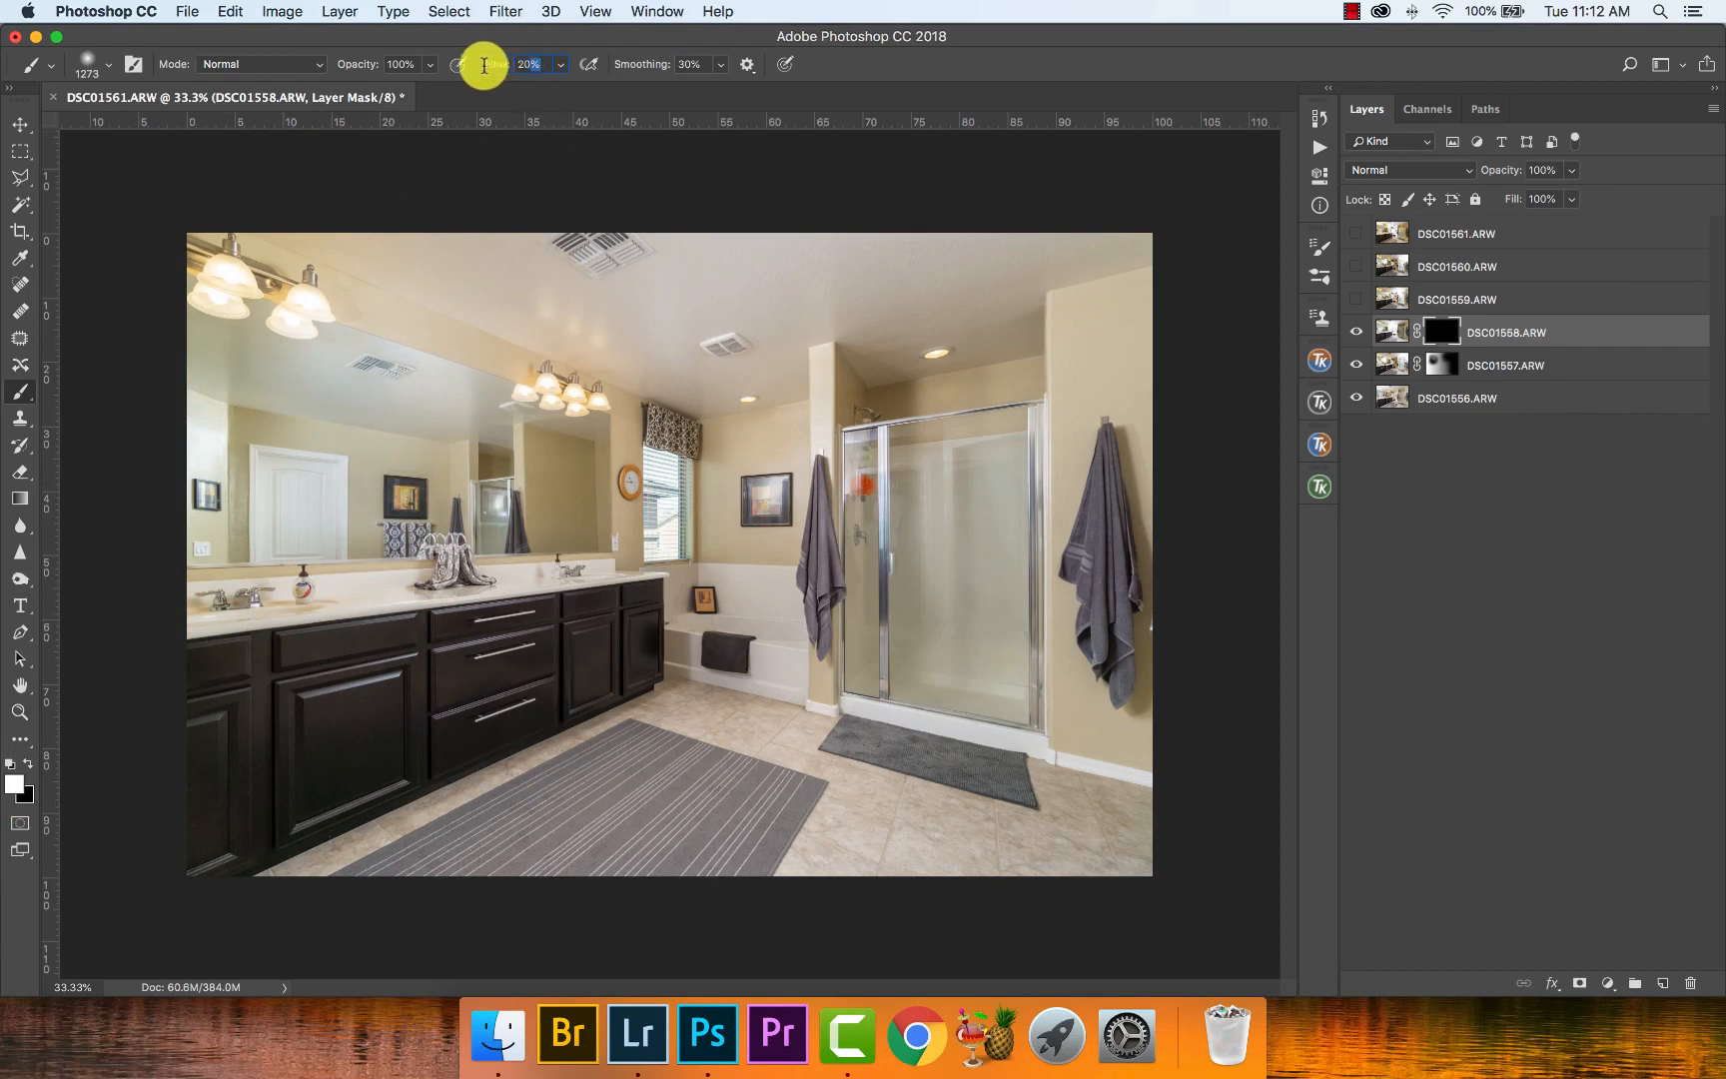
type("10")
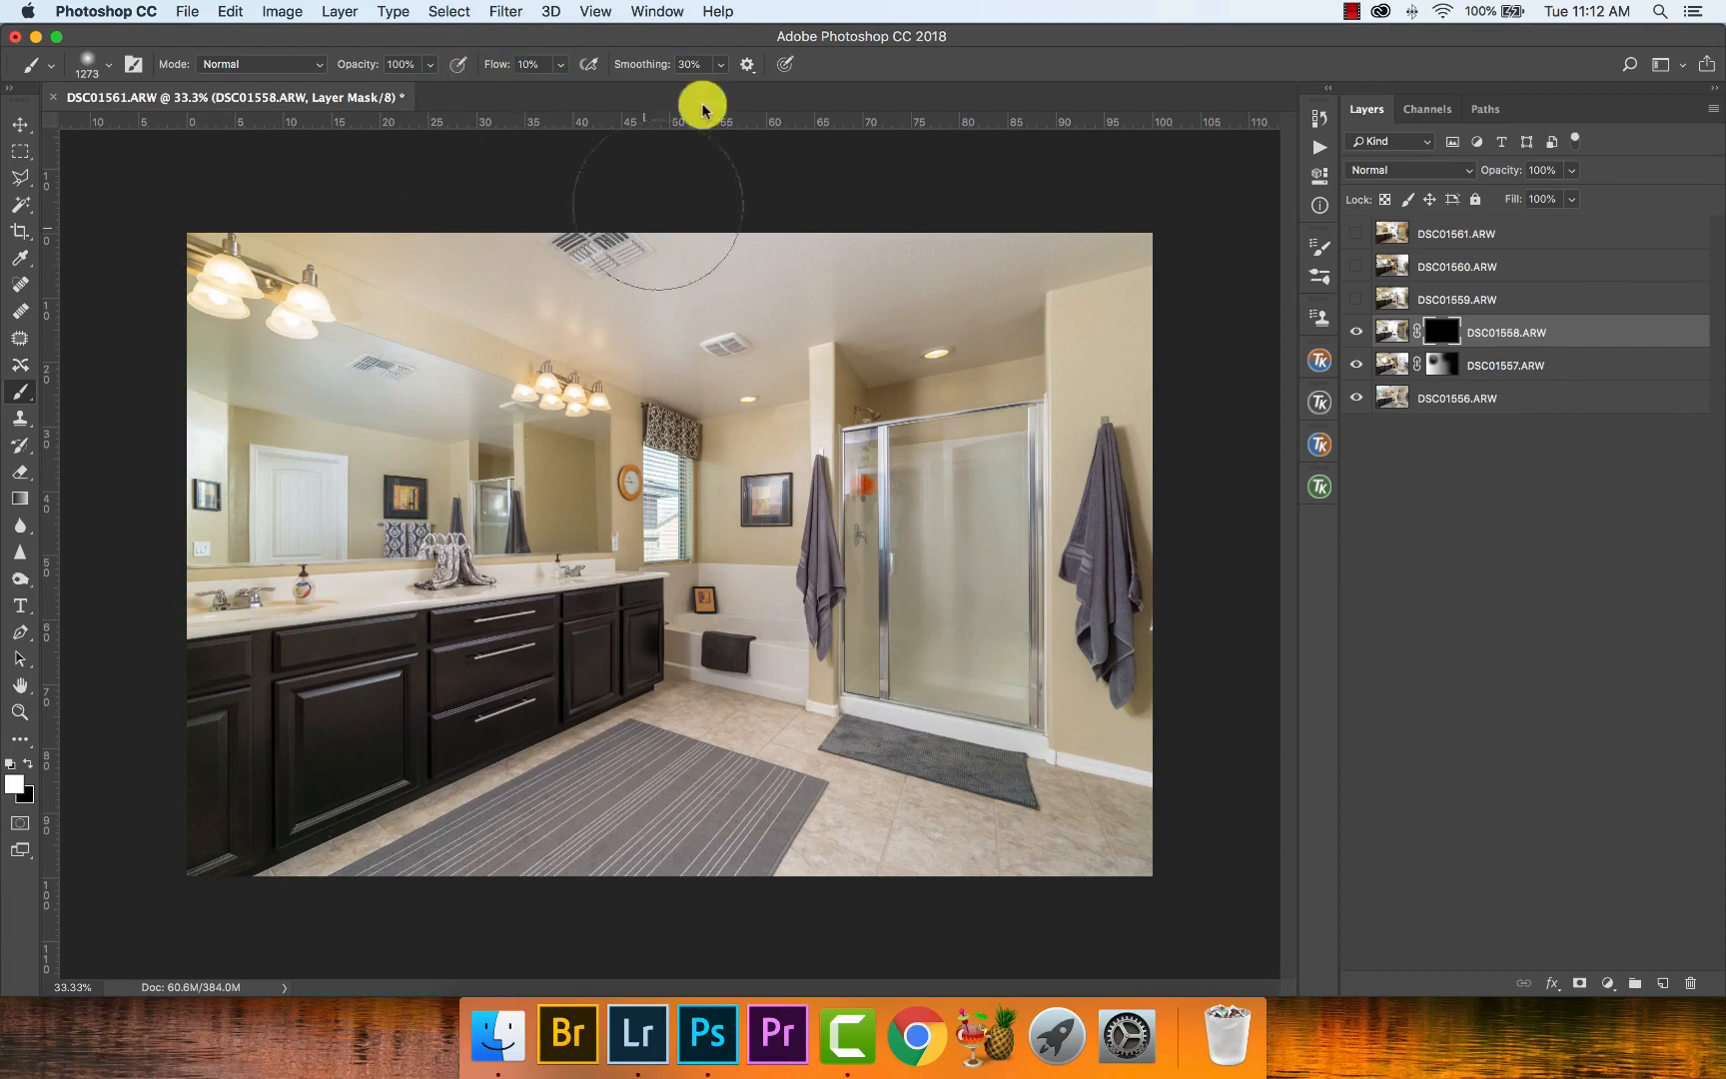
left_click(699, 63)
type("0")
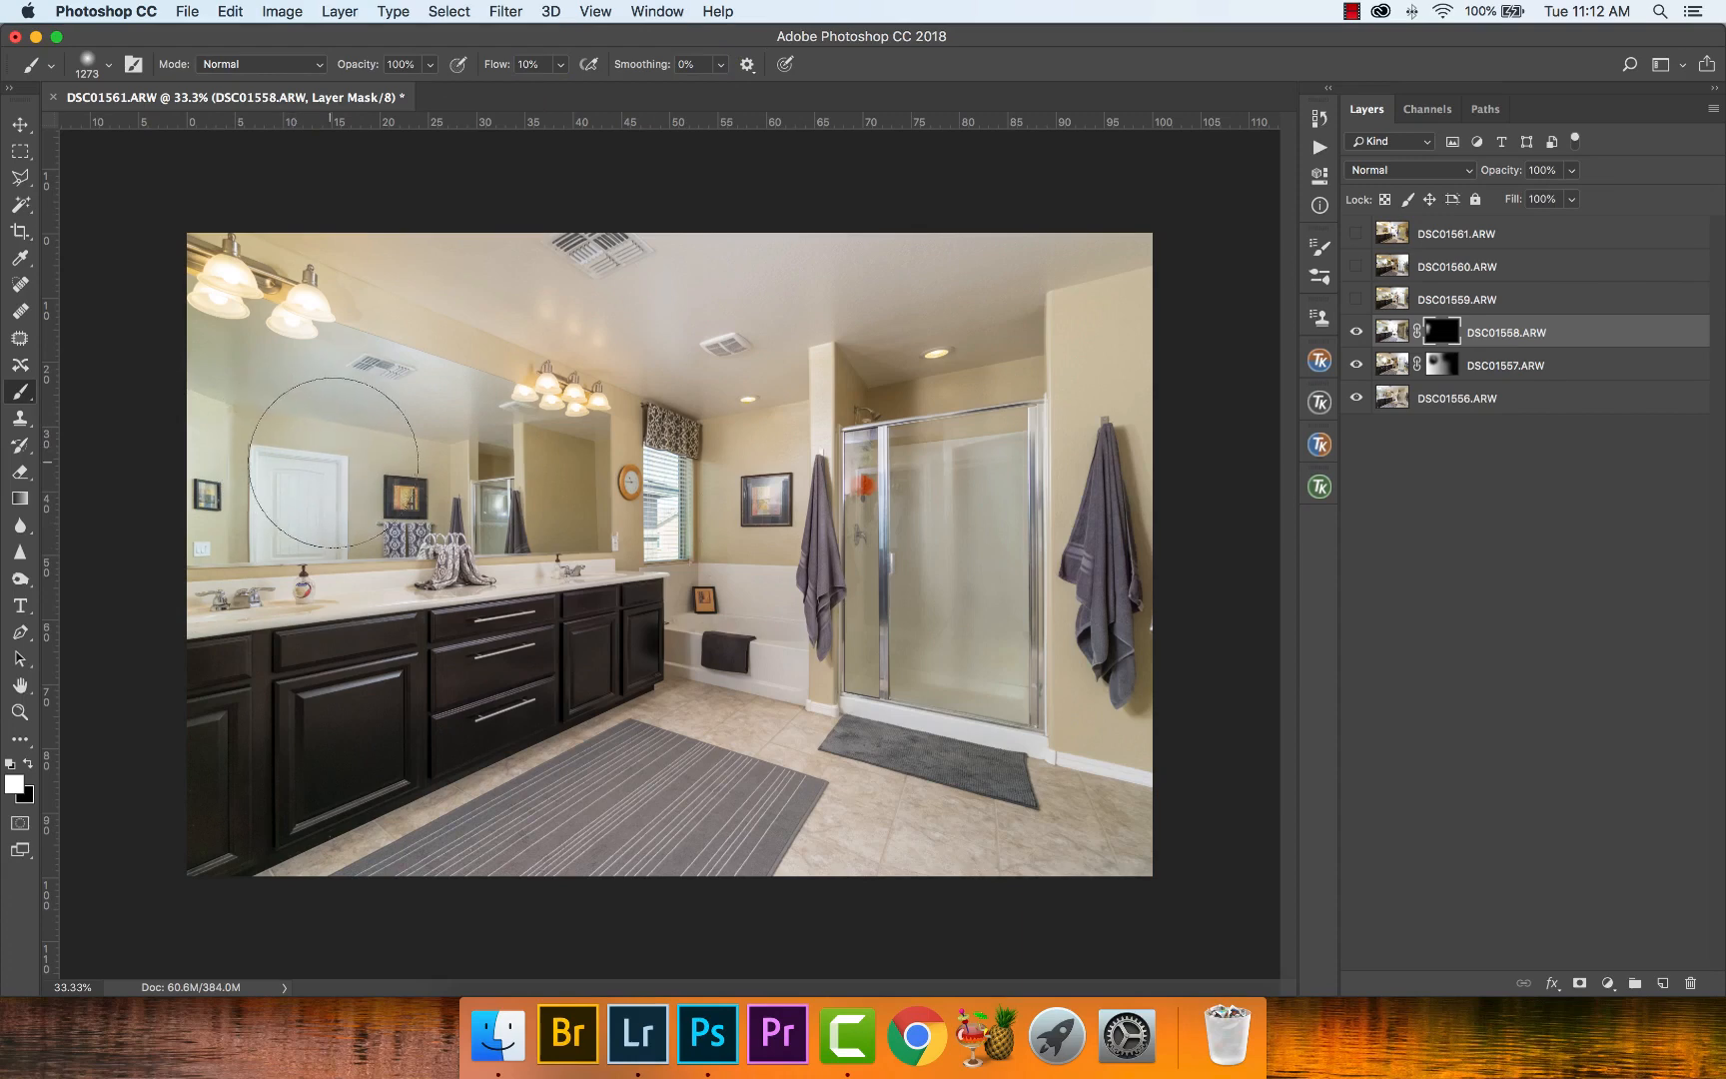
- Paint white on the DSC01558.ARW mask over the shower, towel wall and floor at 2083 px, and the vanity cabinets at 1308 px
key("x")
mouse_move(880, 438)
left_mouse_down()
mouse_move(867, 462)
mouse_move(857, 451)
left_mouse_up()
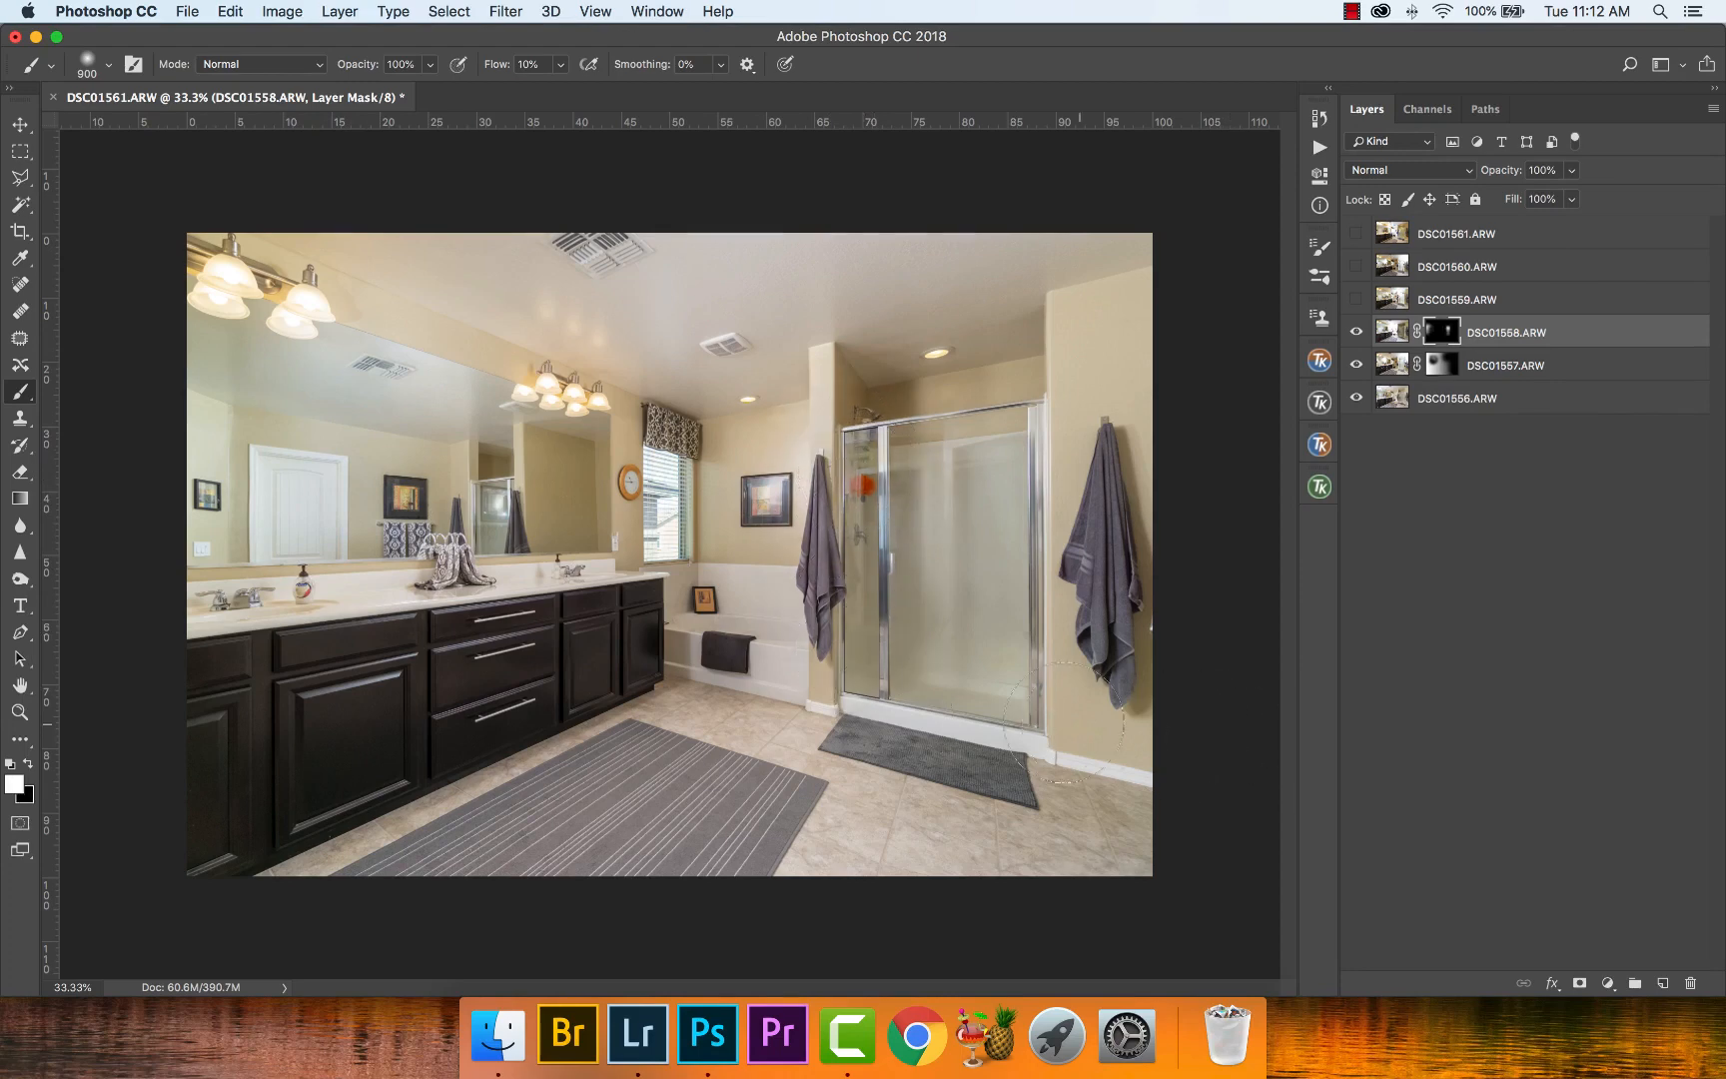
left_click_drag(1063, 721, 1220, 733)
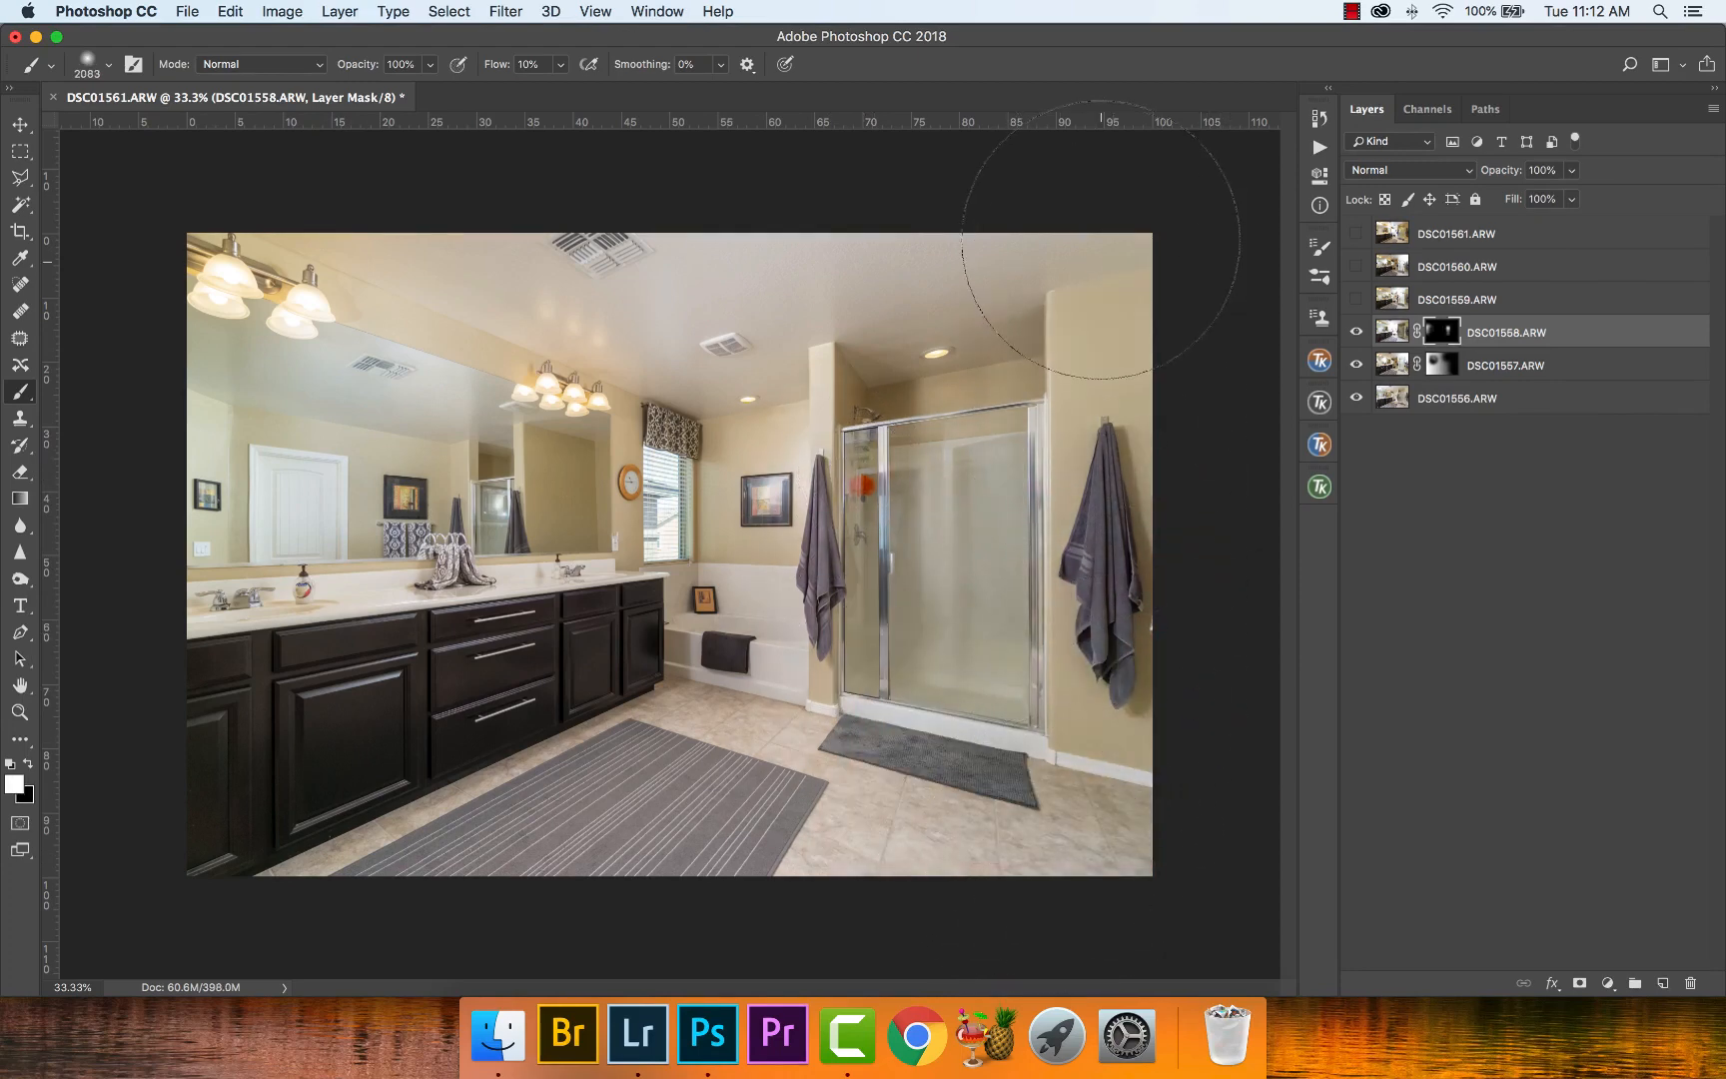
mouse_move(1101, 240)
left_mouse_down()
mouse_move(1127, 735)
mouse_move(1099, 941)
left_mouse_up()
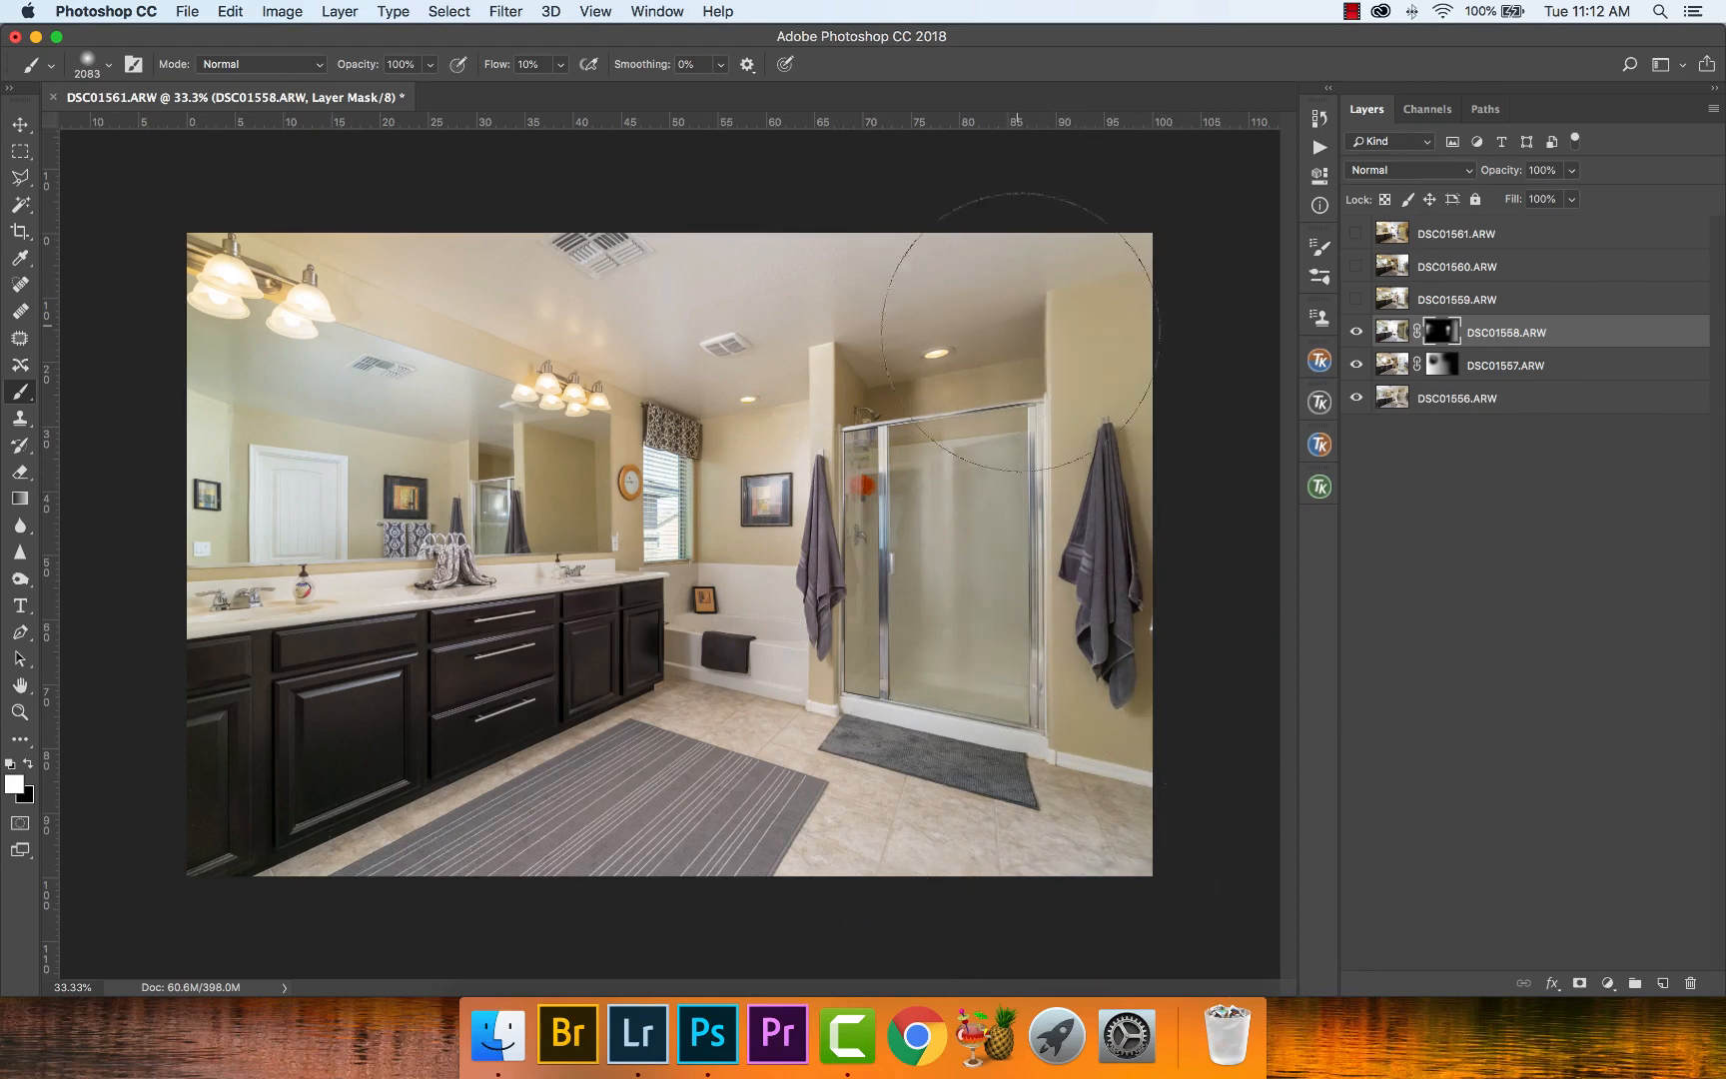
left_click_drag(1018, 331, 1032, 844)
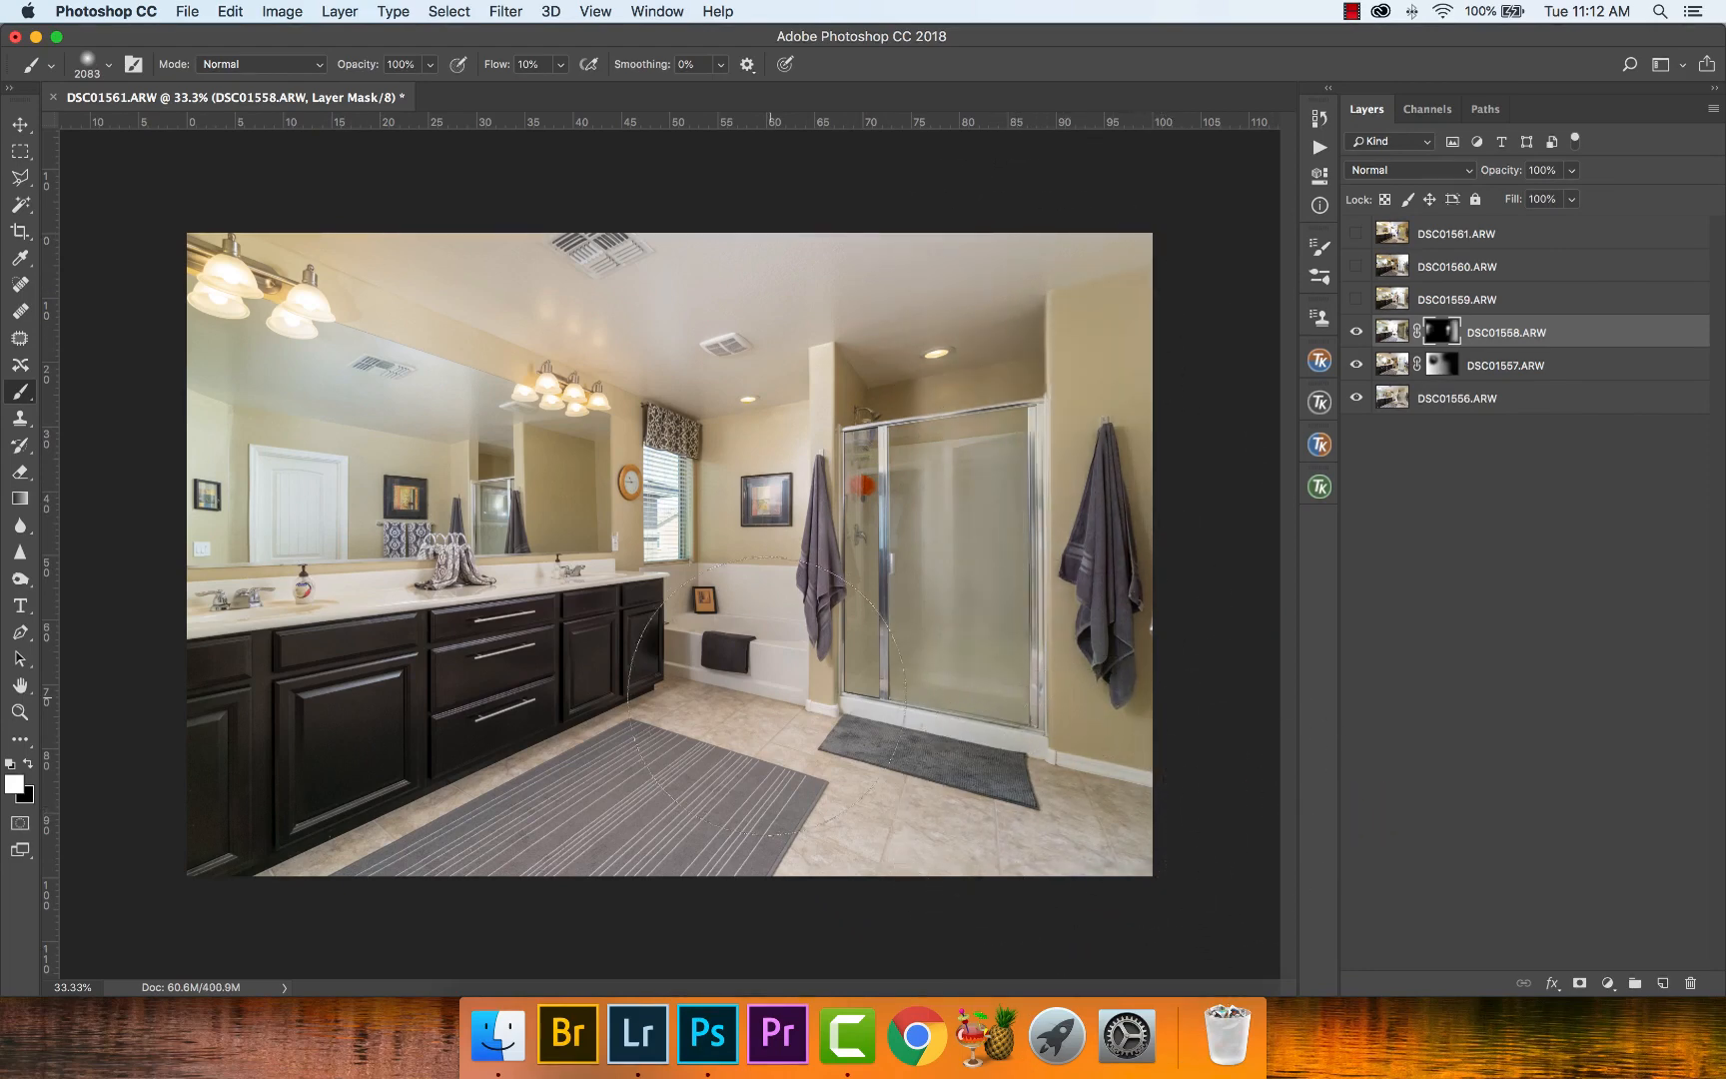
left_click_drag(405, 649, 305, 651)
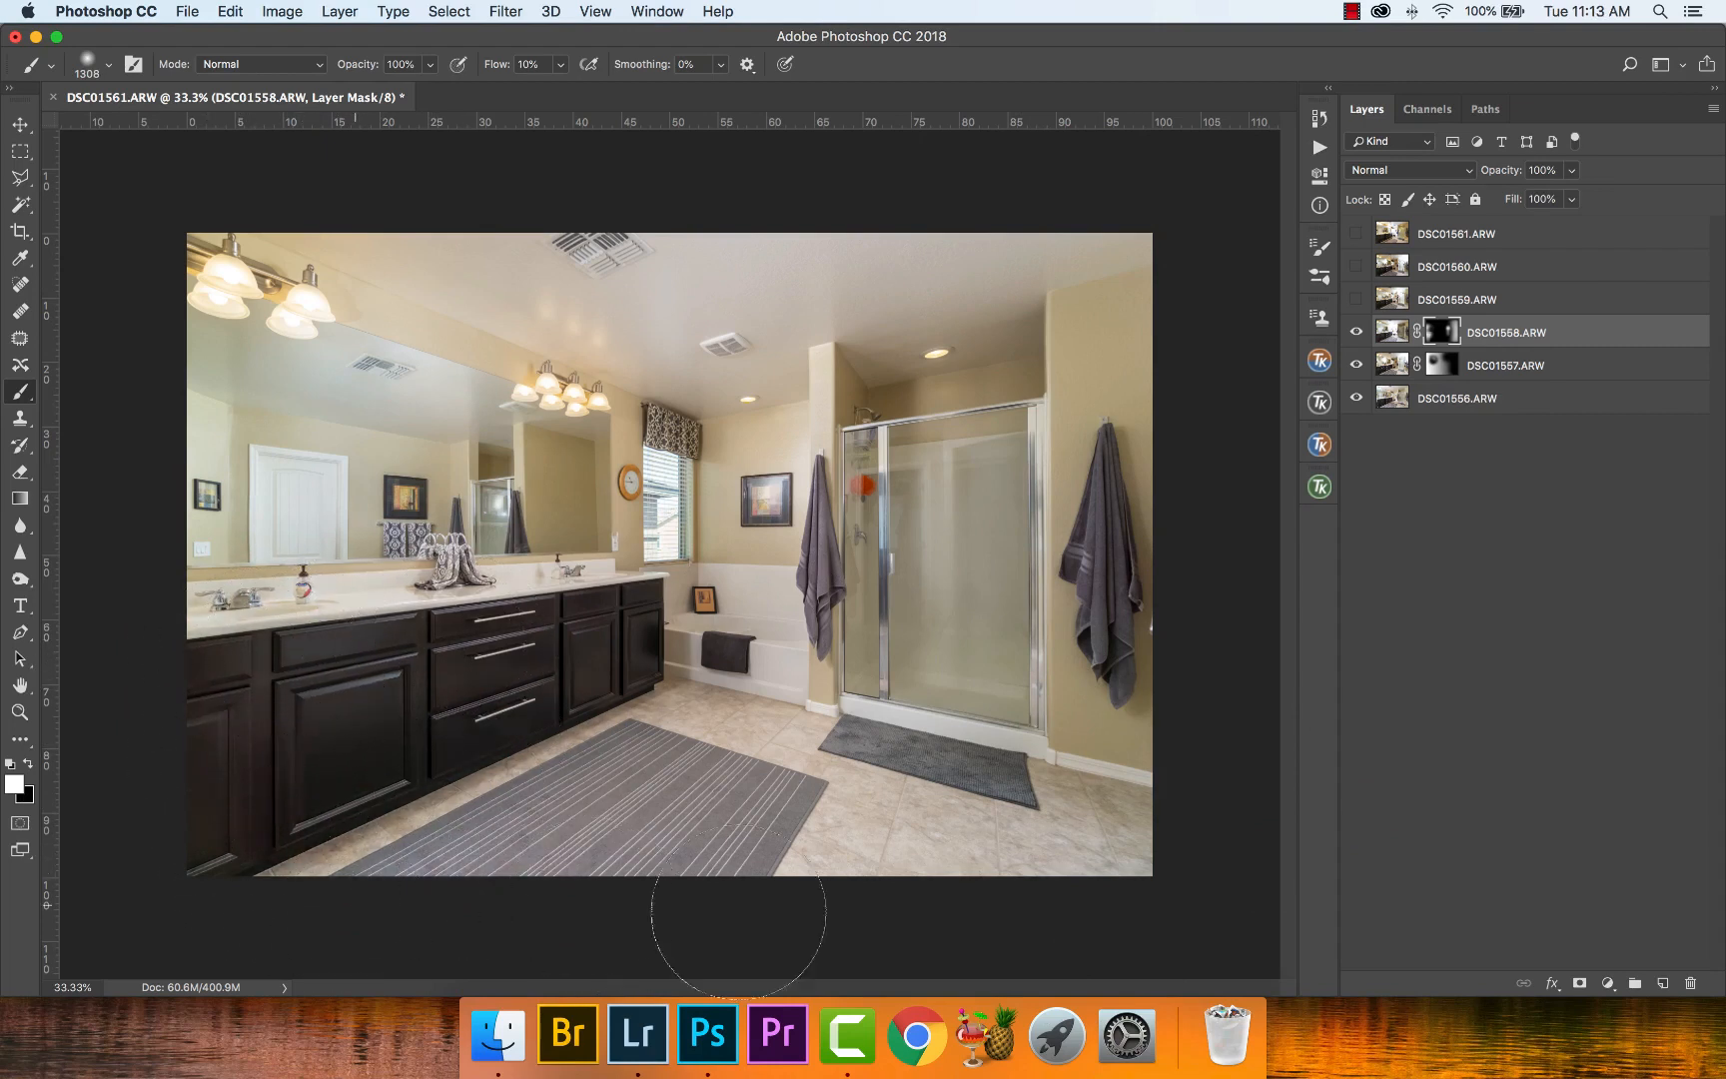
key("x")
- Show the DSC01559.ARW layer and hide its content behind a black layer mask
key("z")
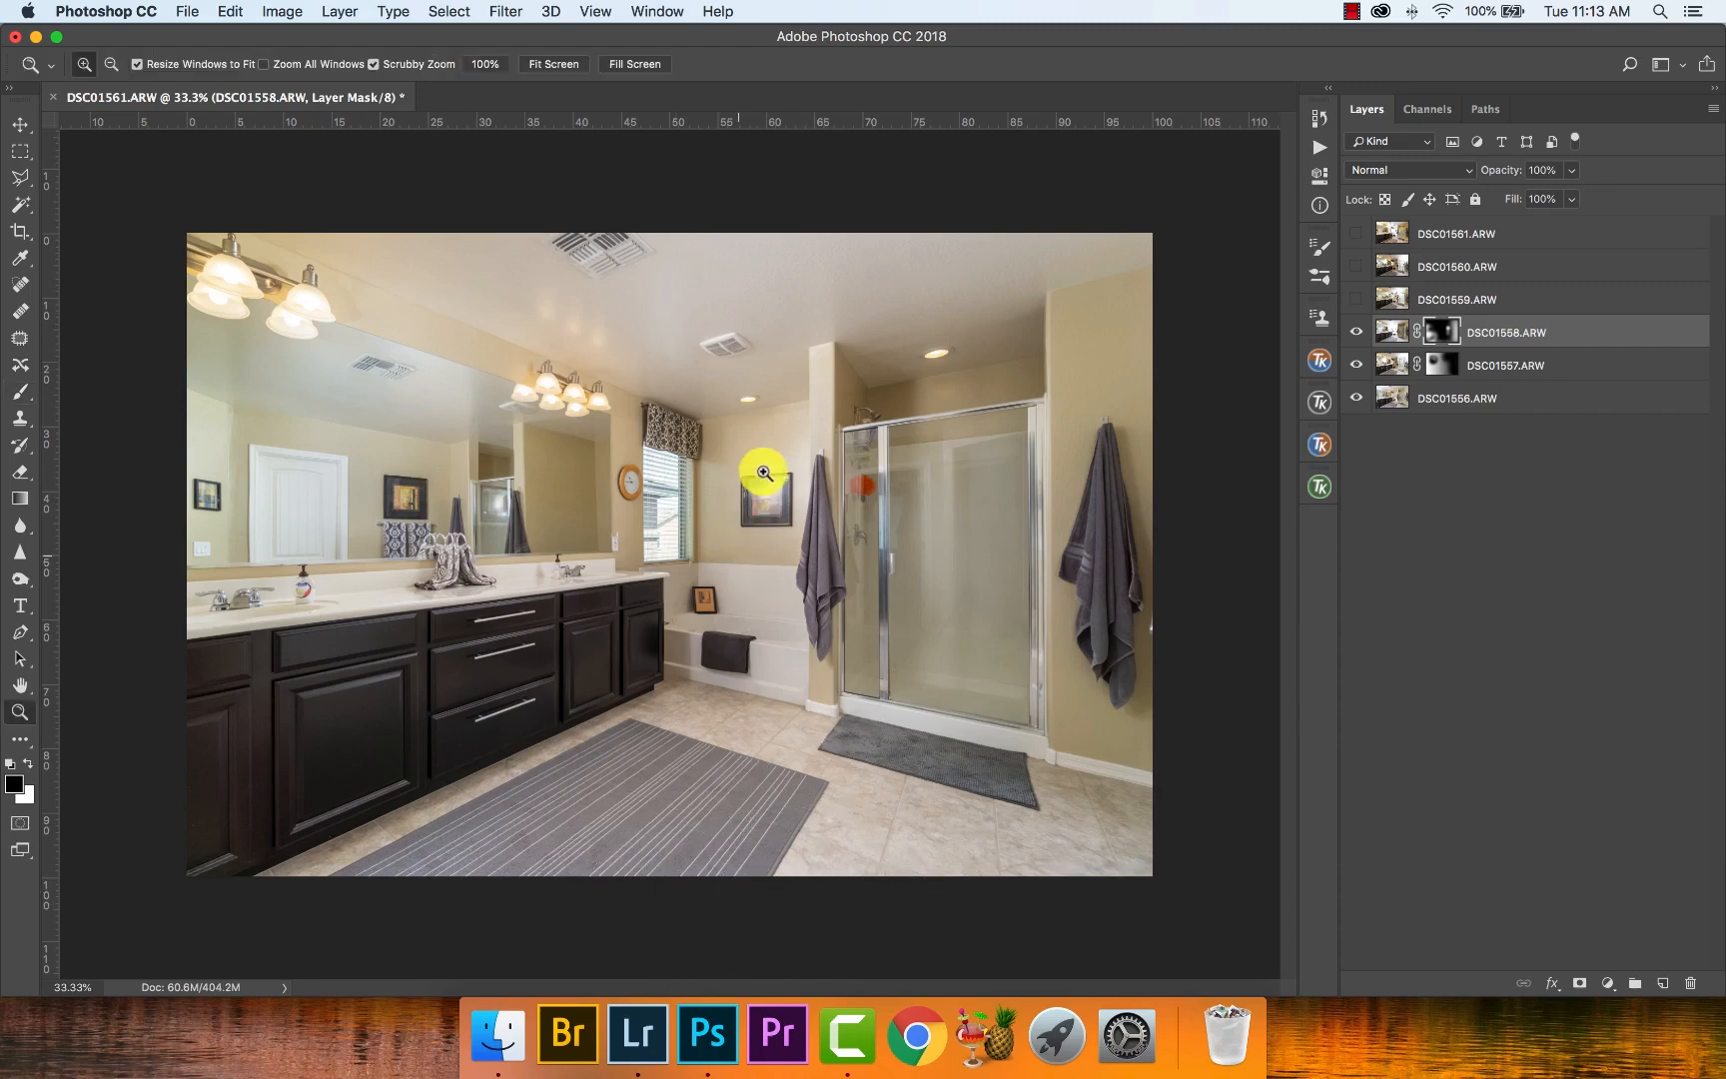
left_click_drag(759, 474, 852, 482)
key("super+0")
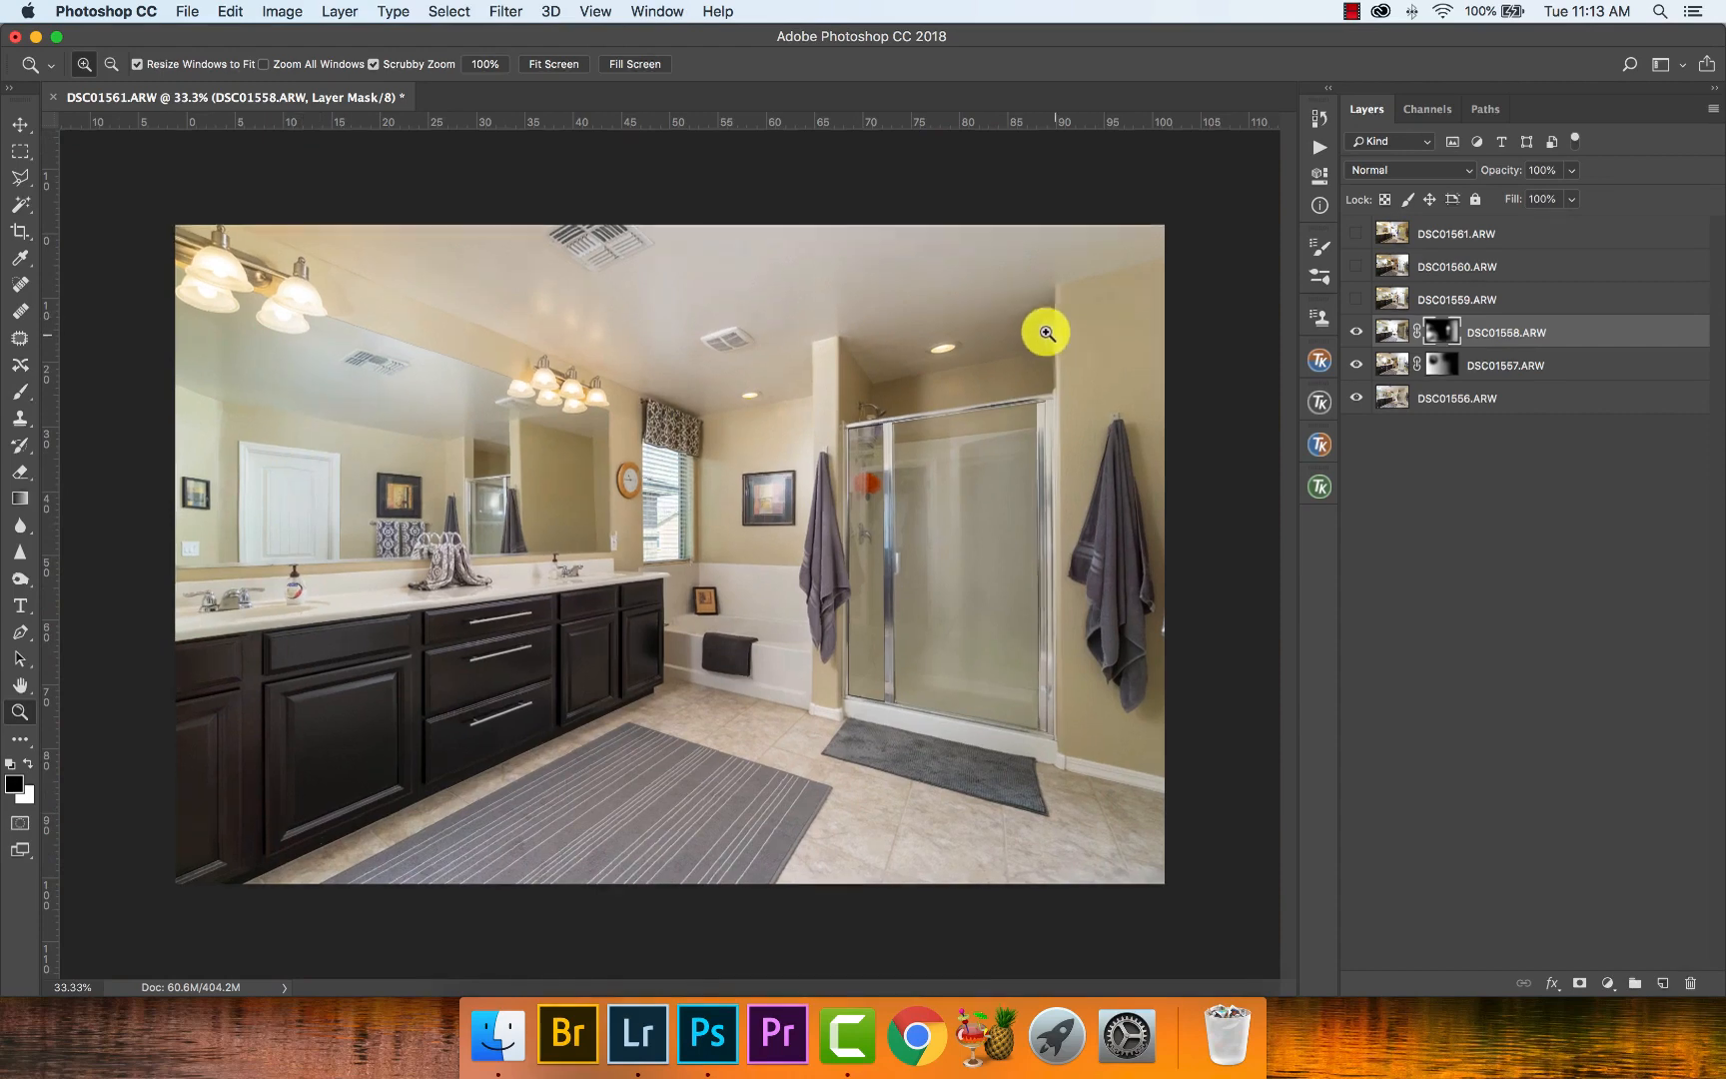
left_click_drag(1046, 333, 1106, 346)
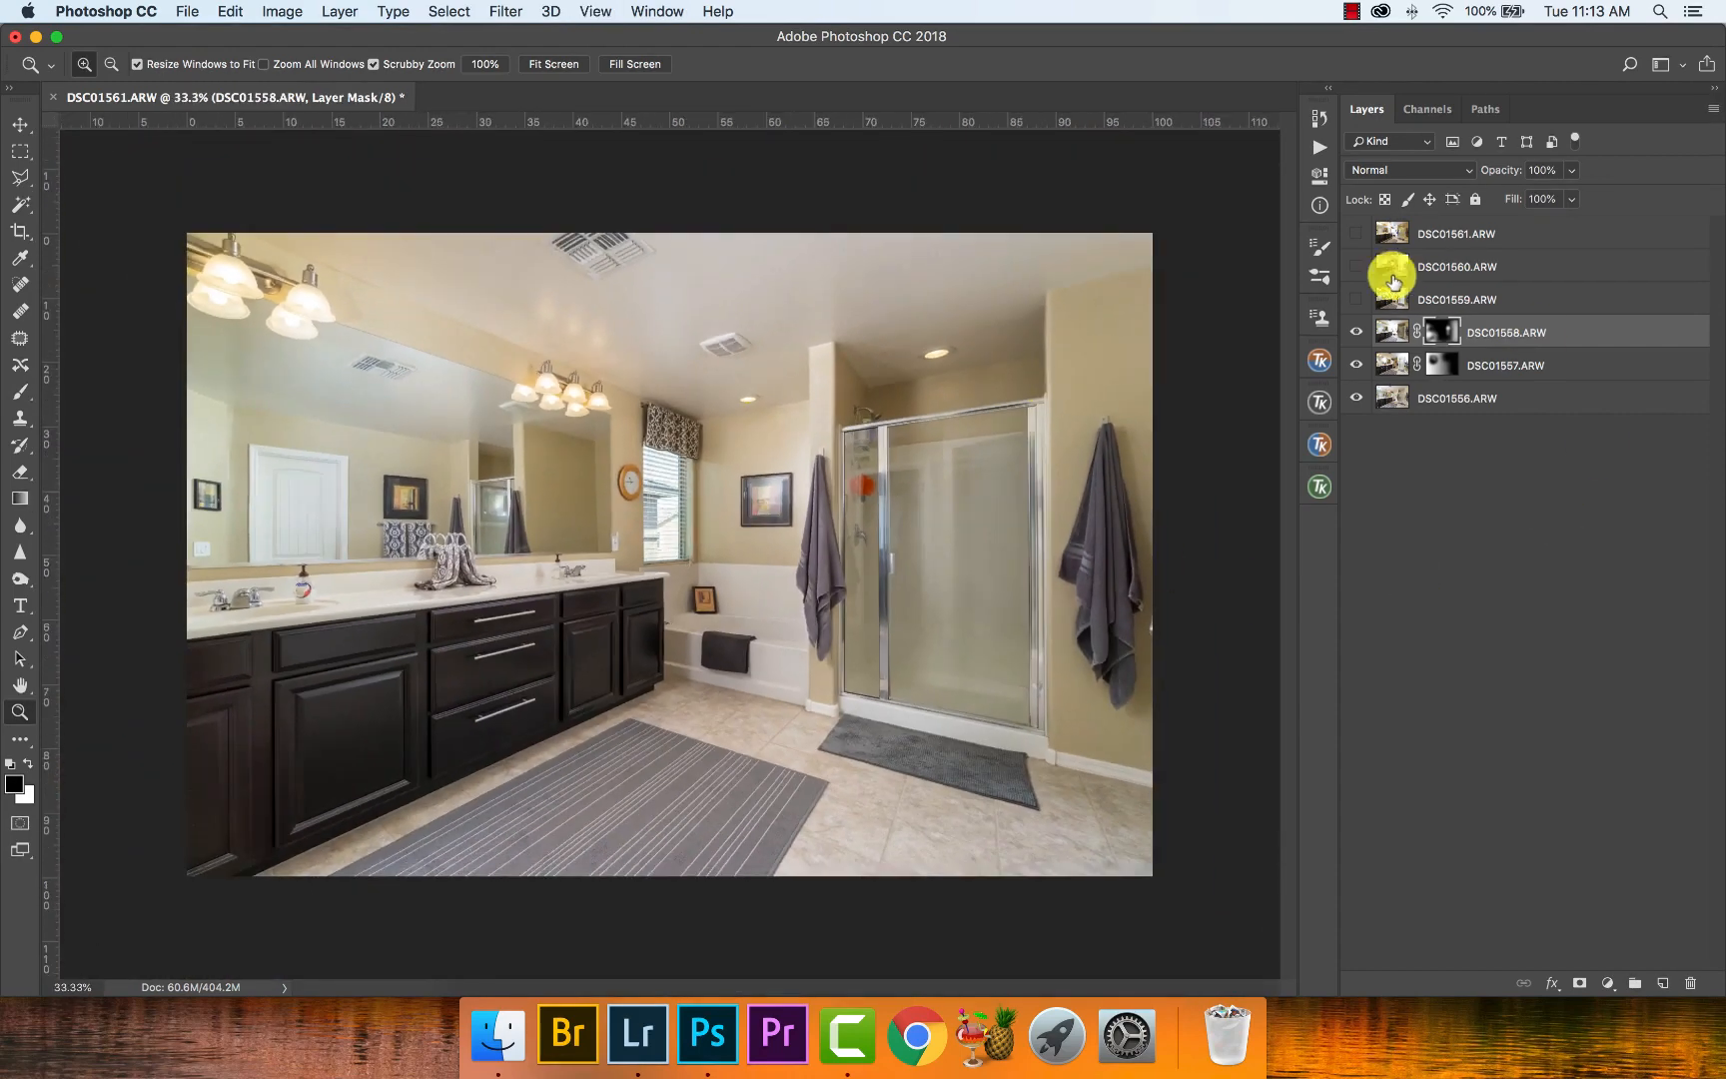
left_click(1356, 299)
left_click(1392, 302)
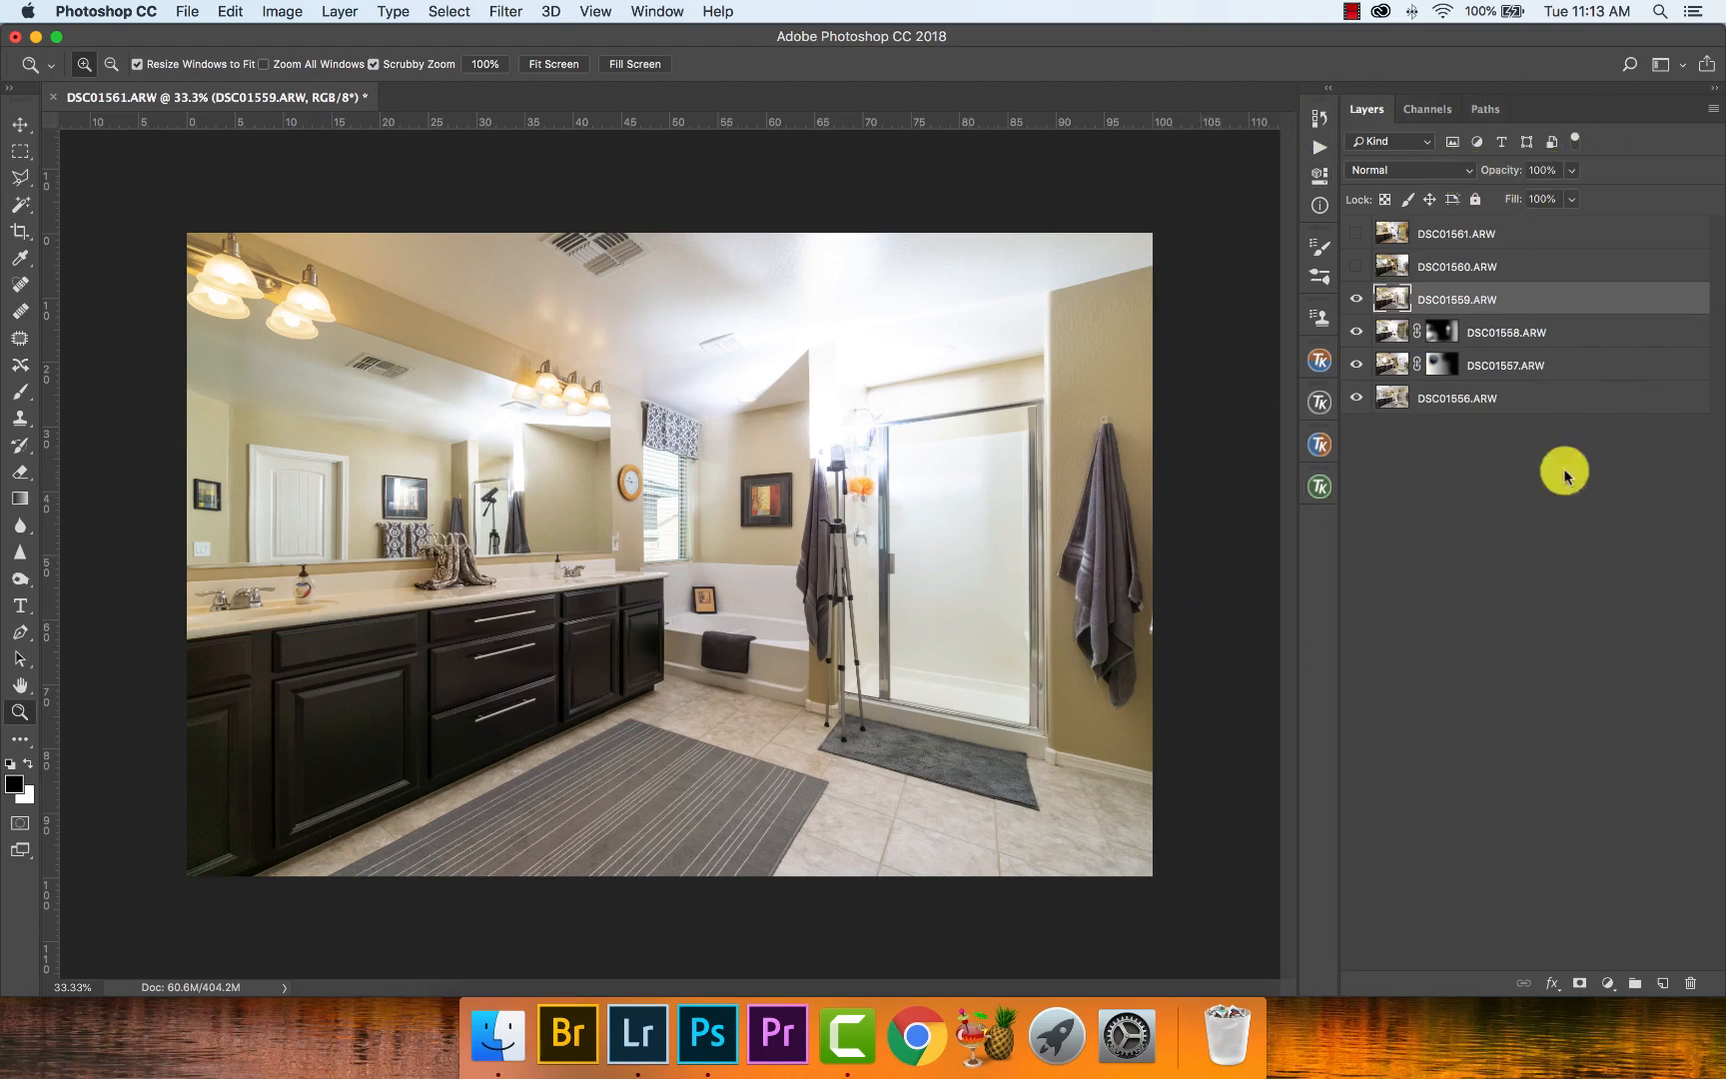
left_click(1580, 989, "alt")
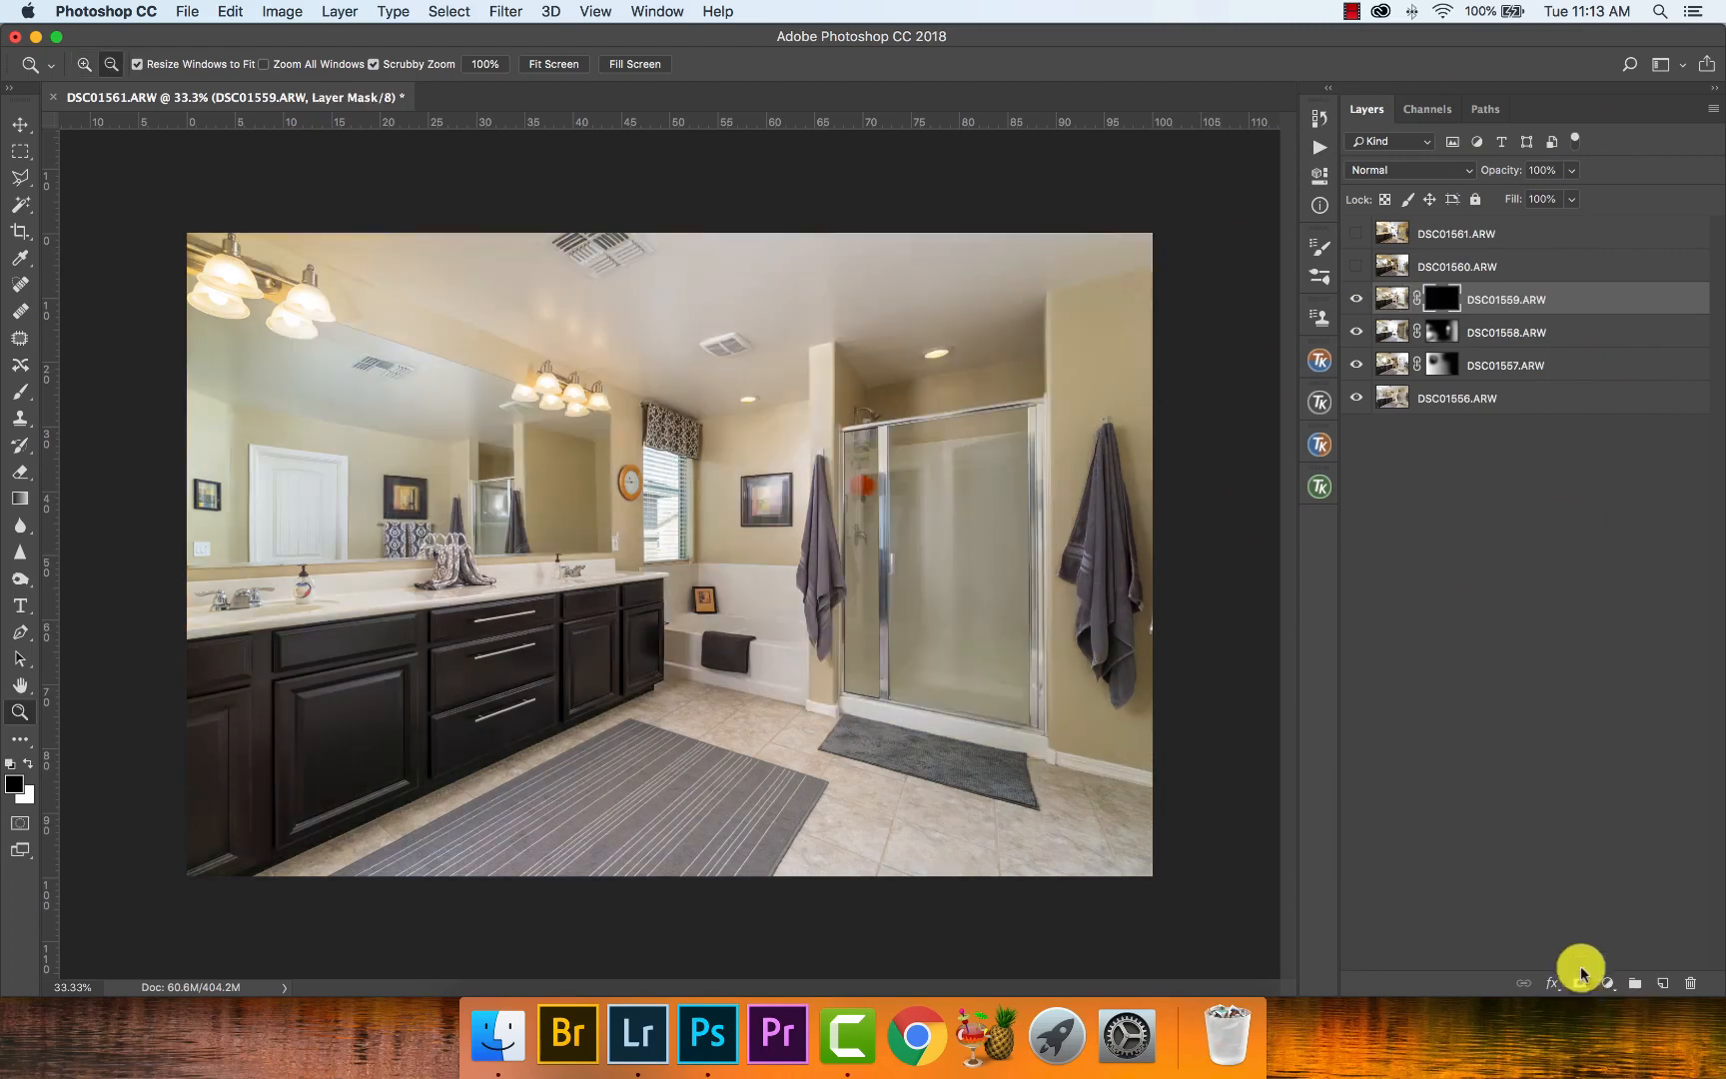
- Set the DSC01559.ARW layer's blend mode to Lighten
left_click(1432, 180)
left_click(1418, 171)
left_click(1410, 170)
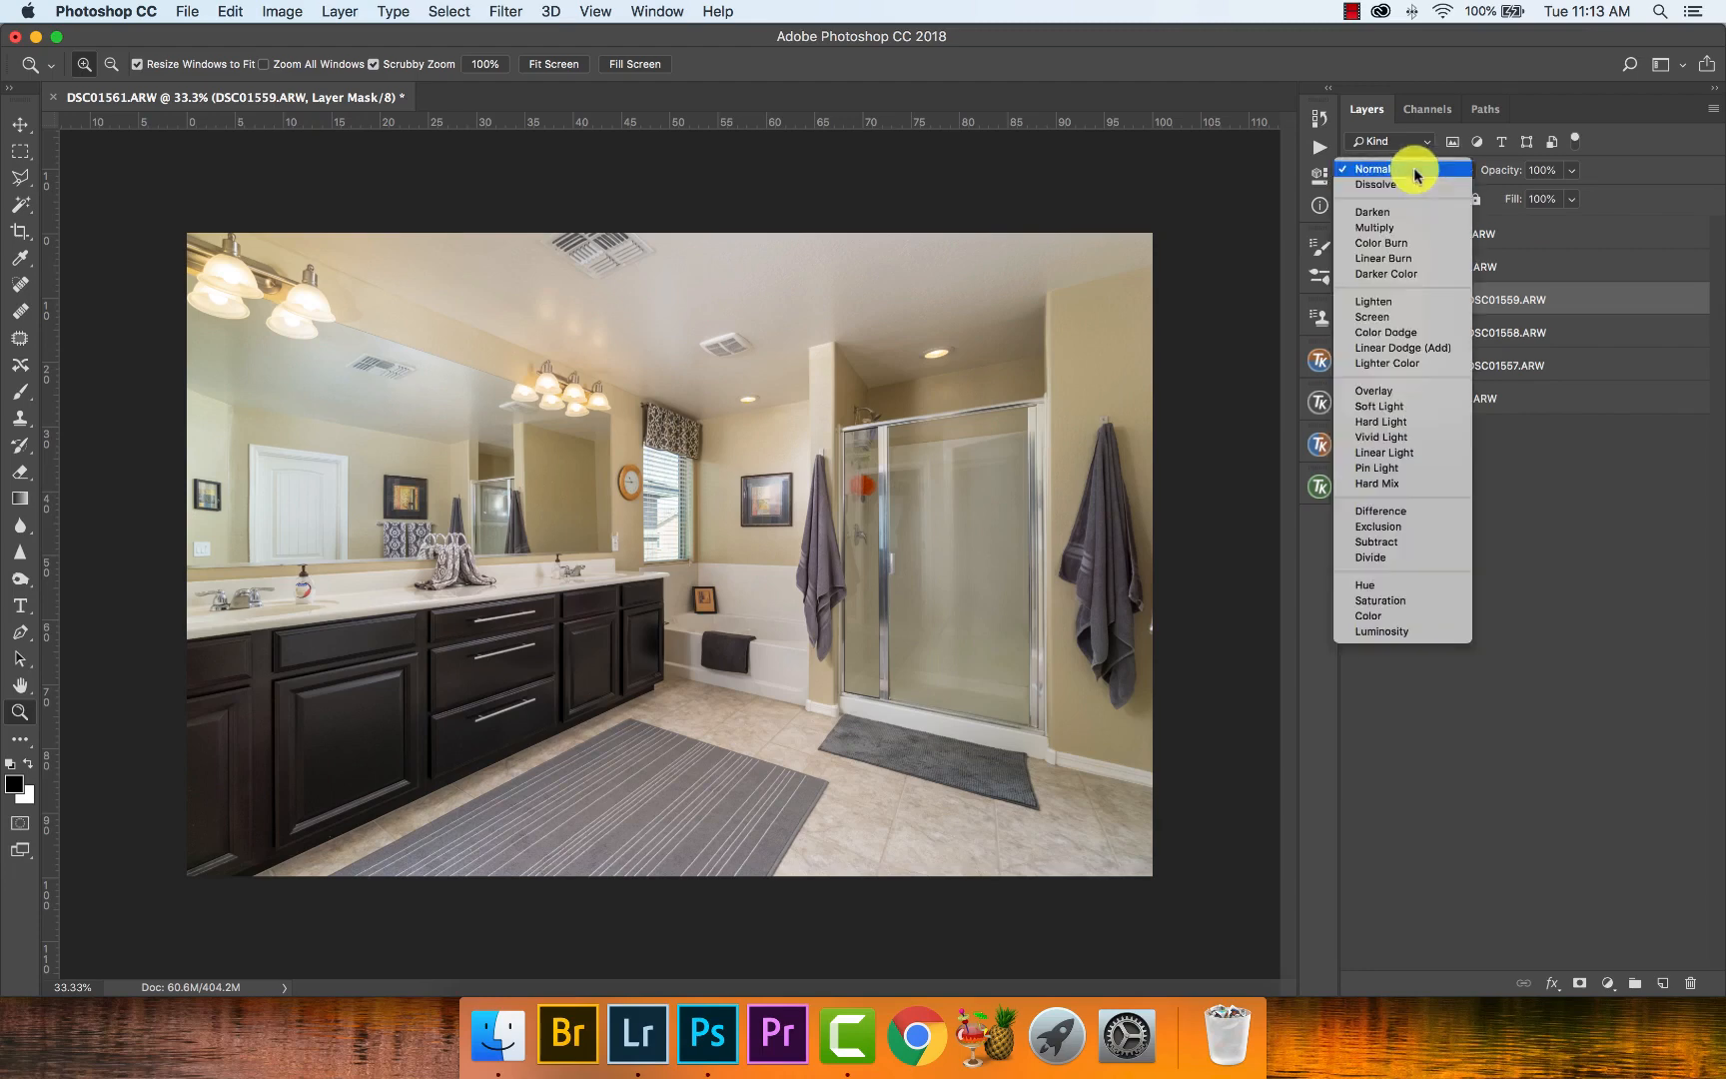
left_click(1421, 301)
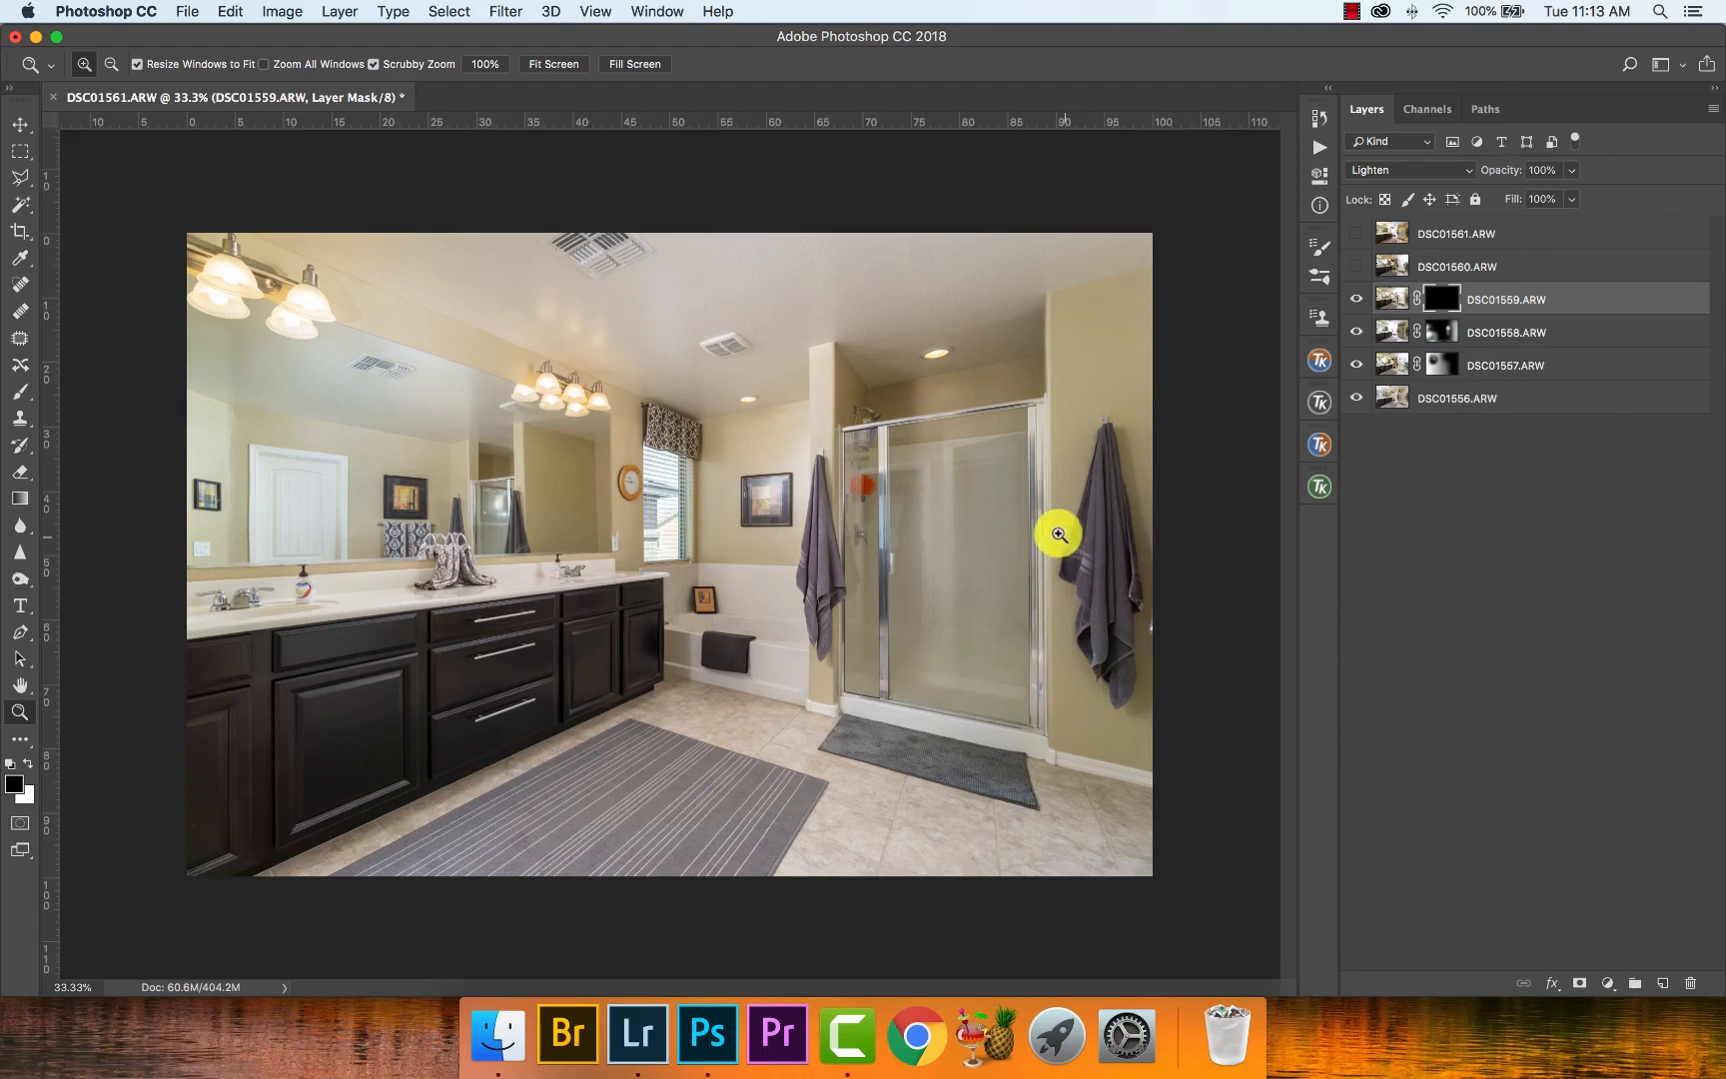
- Preview DSC01559.ARW without its mask, then paint white on that mask over the large shower glass panel at 10% flow
left_click_drag(1054, 529, 1021, 474)
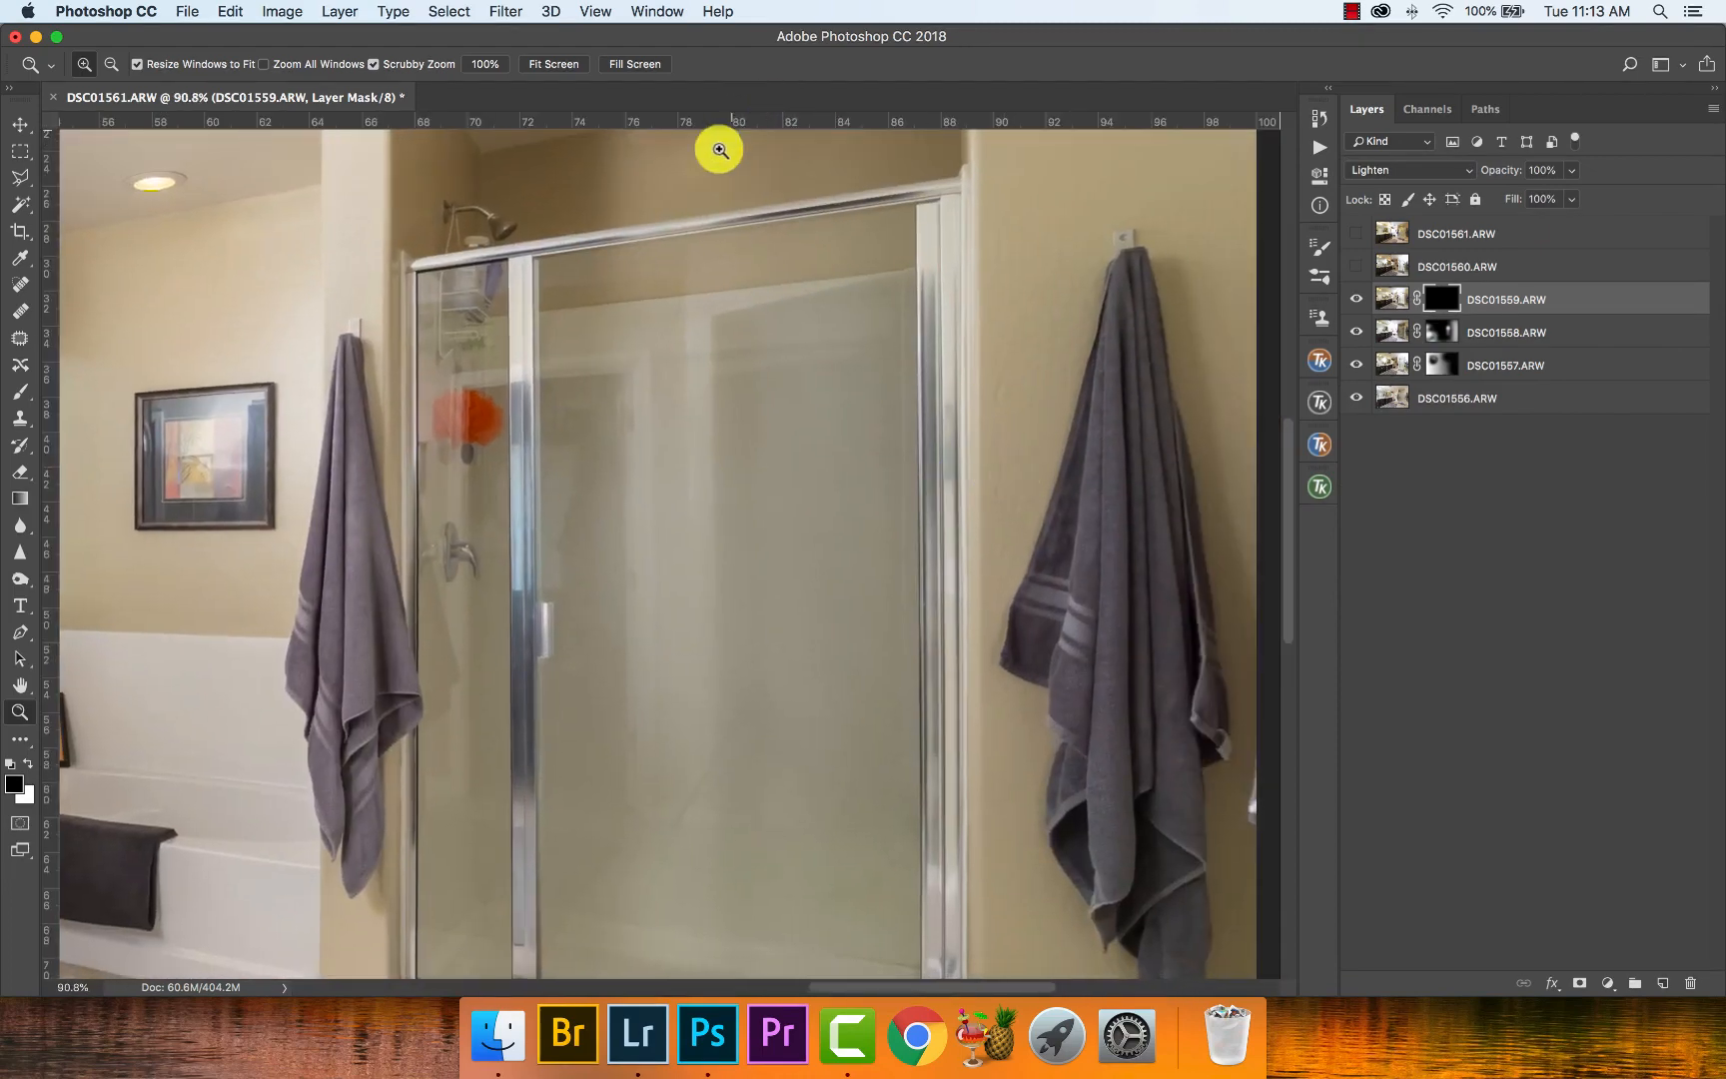
key("super+minus")
key("super+minus")
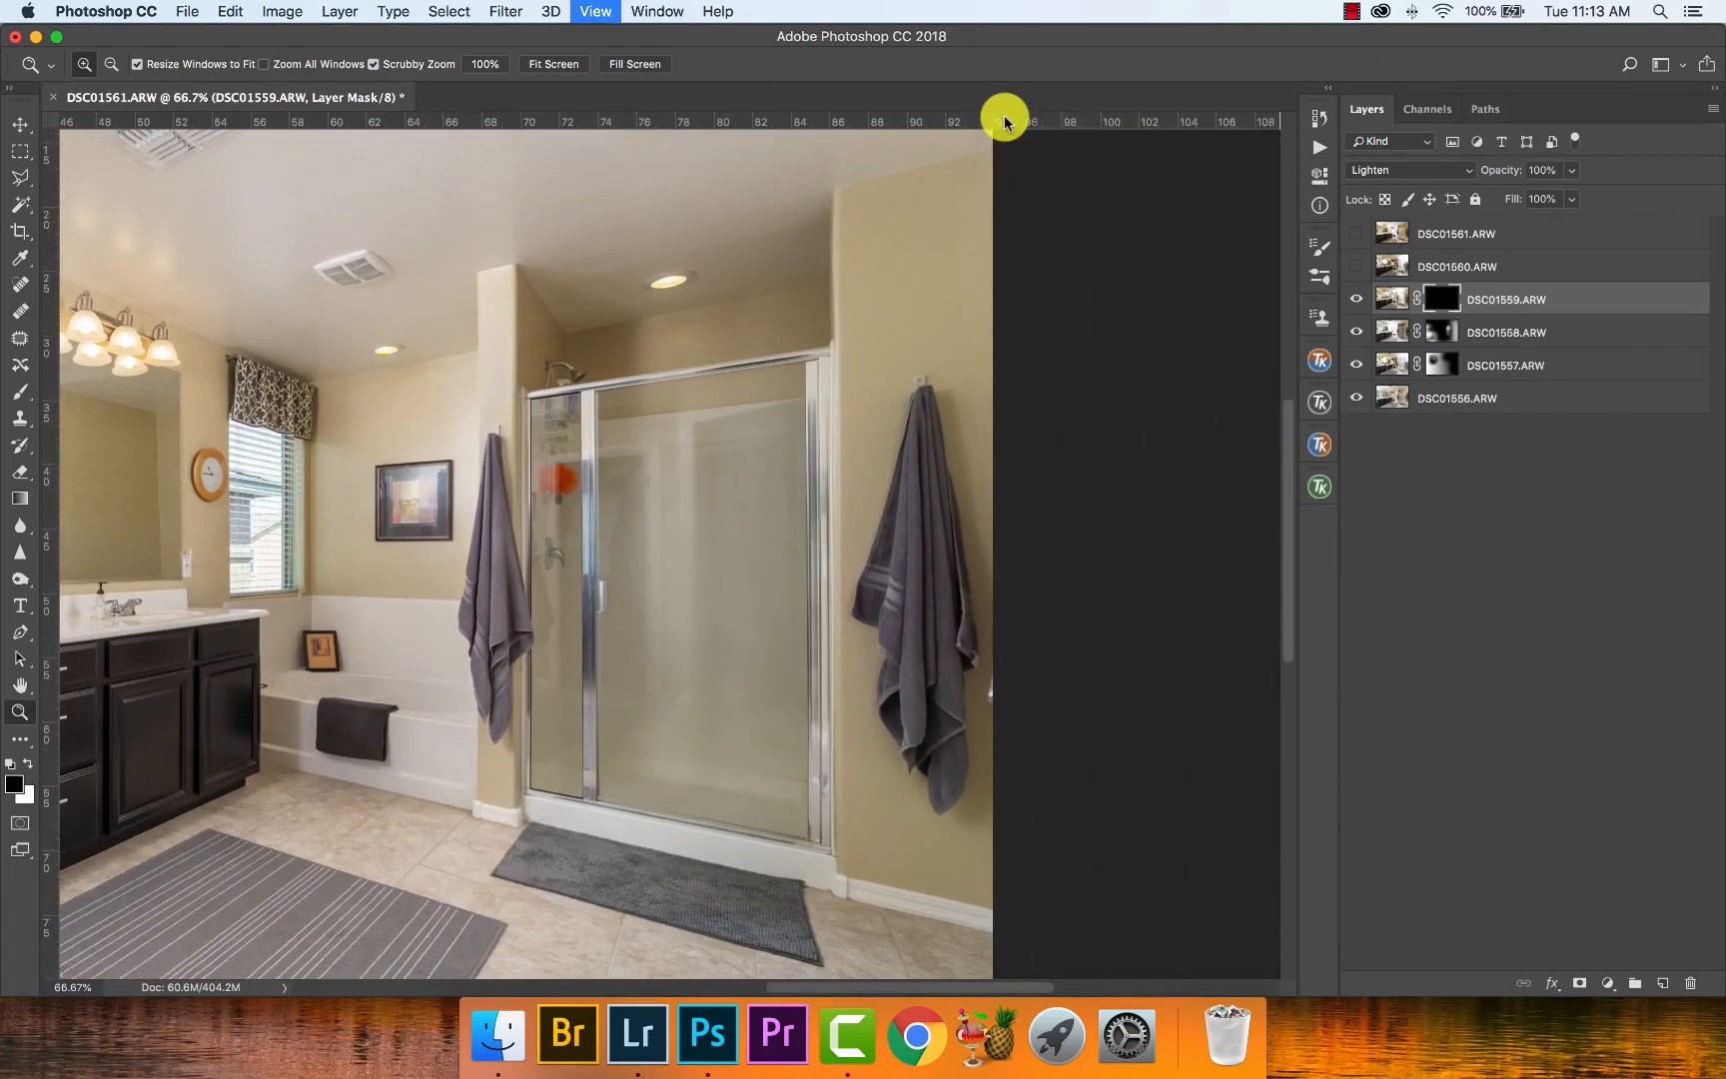
left_click(1451, 301, "shift")
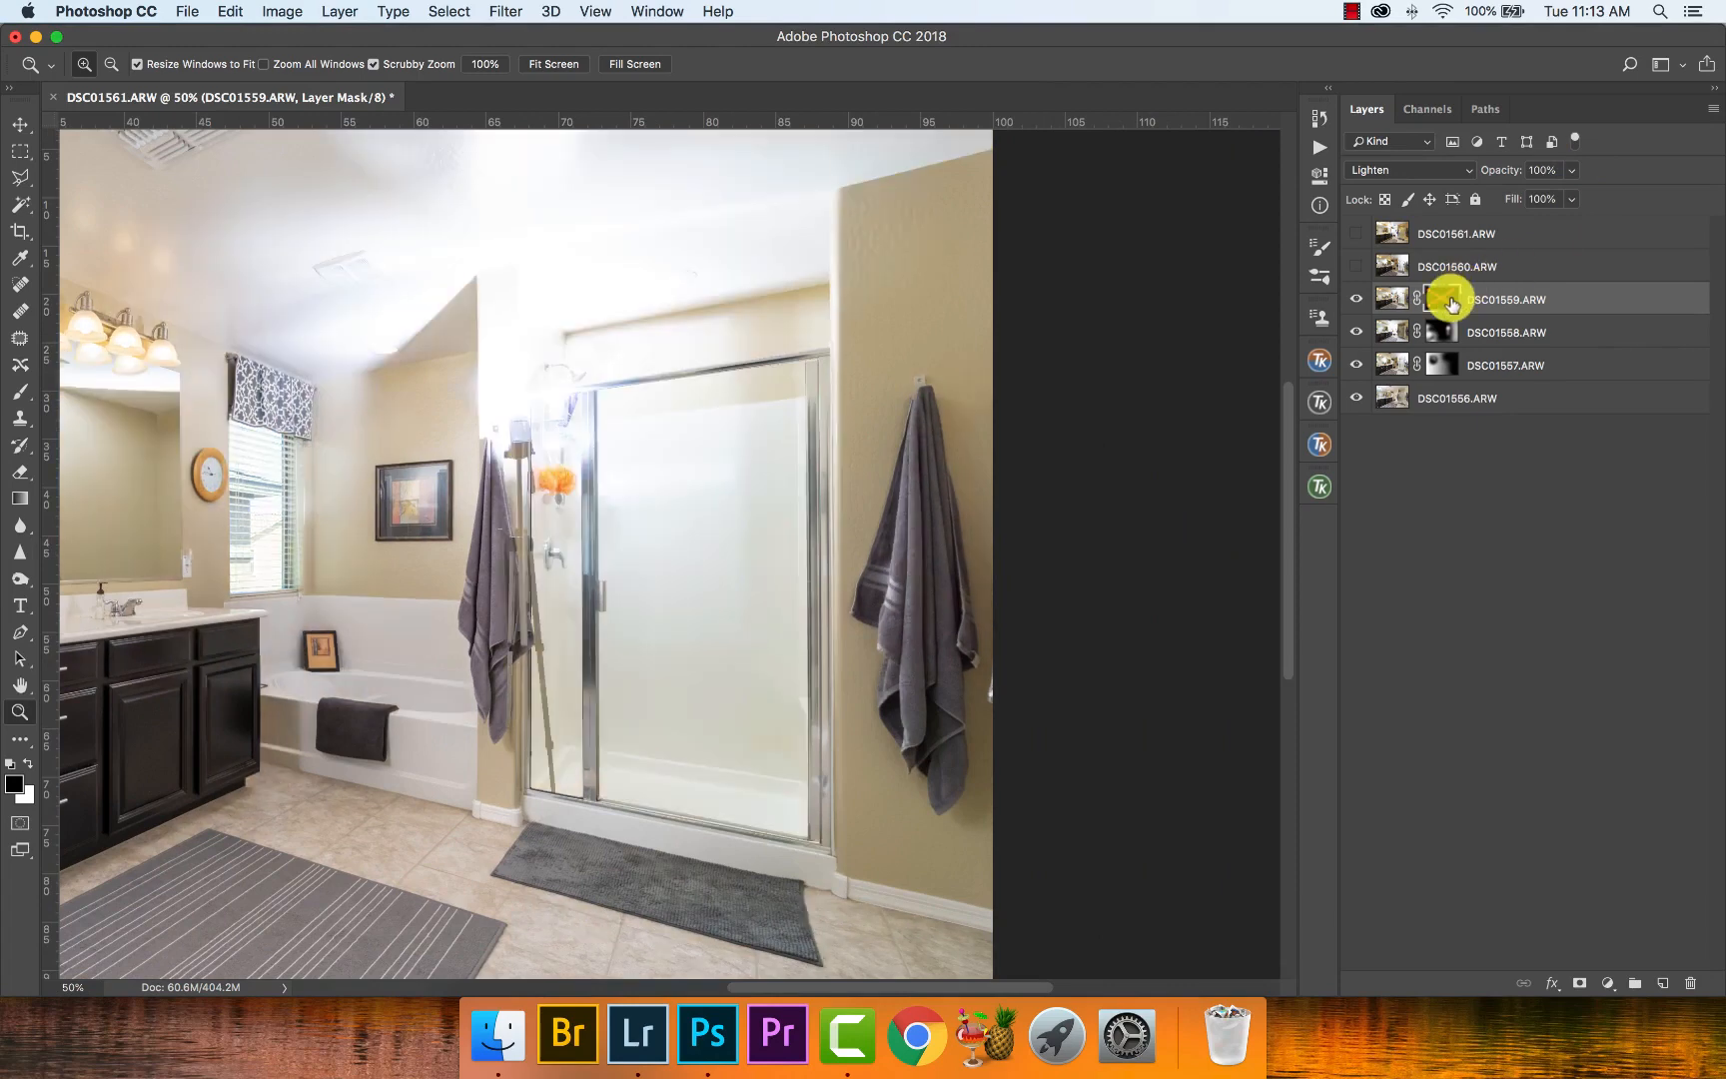
left_click(1452, 302, "shift")
key("b")
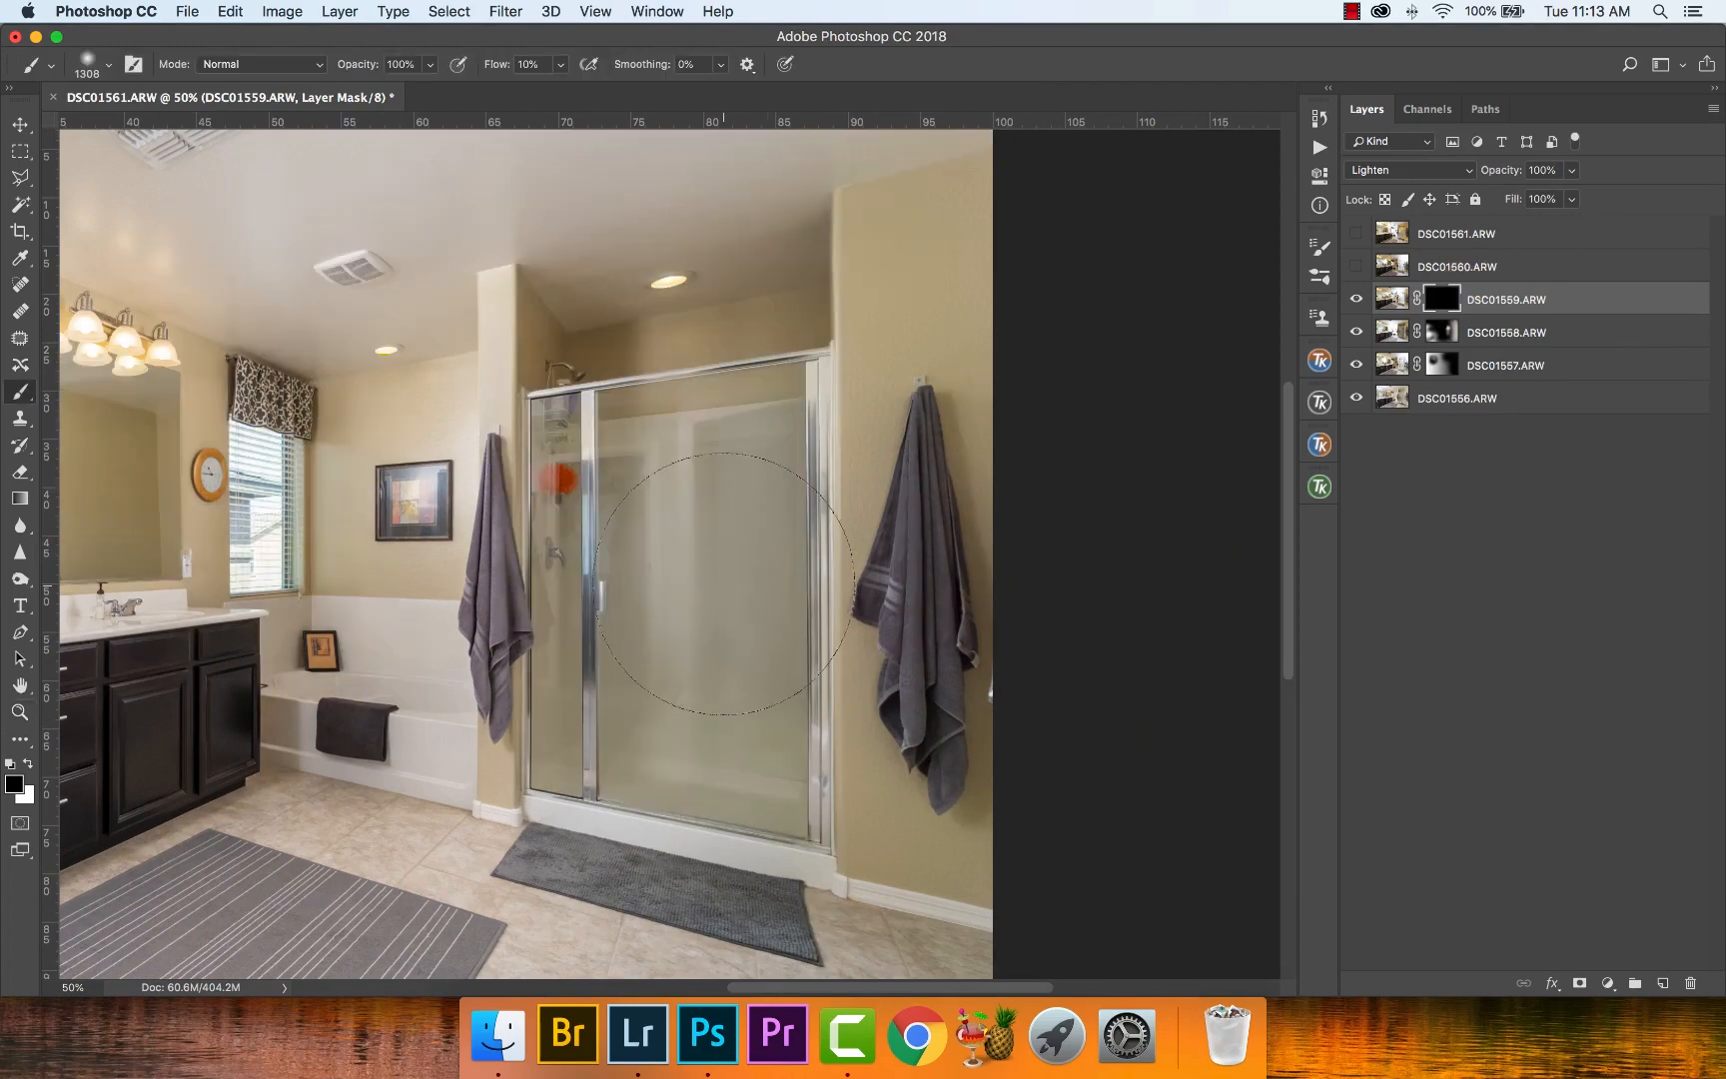
mouse_move(759, 577)
left_mouse_down()
mouse_move(725, 585)
mouse_move(816, 739)
mouse_move(729, 820)
mouse_move(775, 551)
mouse_move(801, 510)
mouse_move(760, 503)
mouse_move(799, 453)
mouse_move(724, 529)
mouse_move(718, 727)
mouse_move(698, 444)
mouse_move(767, 450)
mouse_move(809, 754)
left_mouse_up()
left_click_drag(849, 613, 452, 693)
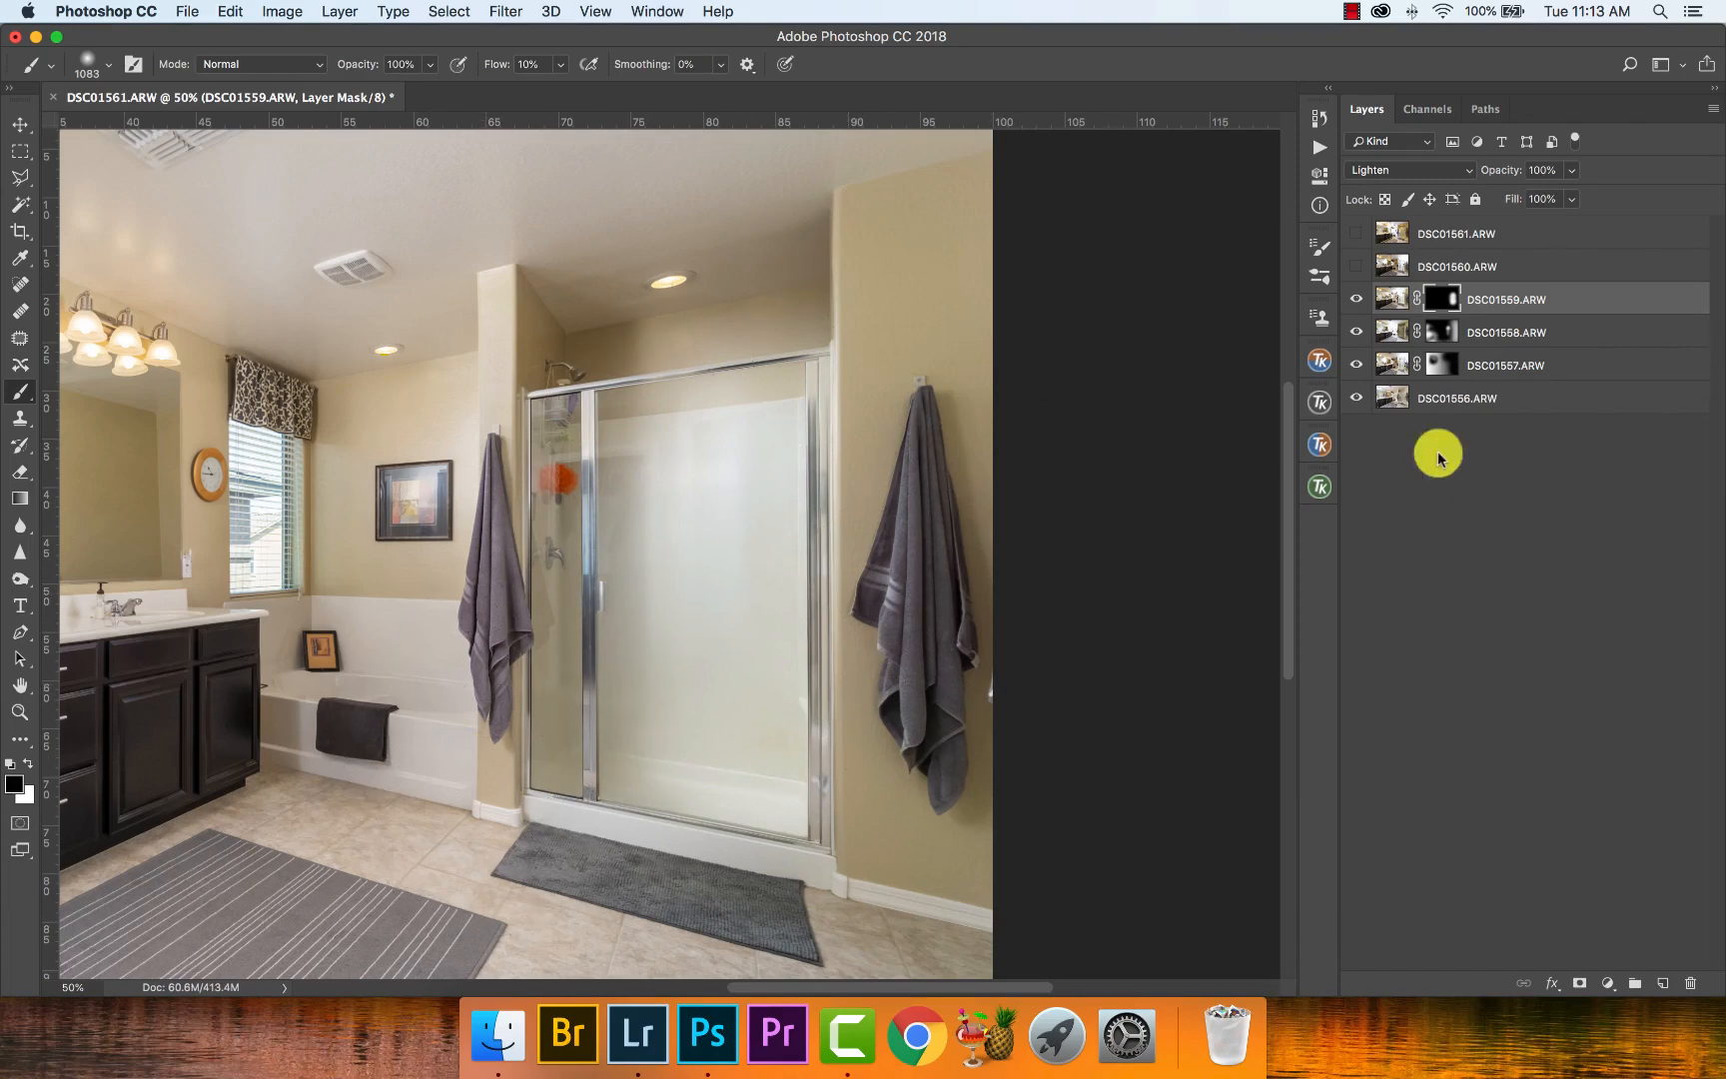
- Show the DSC01560.ARW layer, give it a black layer mask and set its blend mode to Lighten
left_click(1361, 265)
left_click(1387, 267)
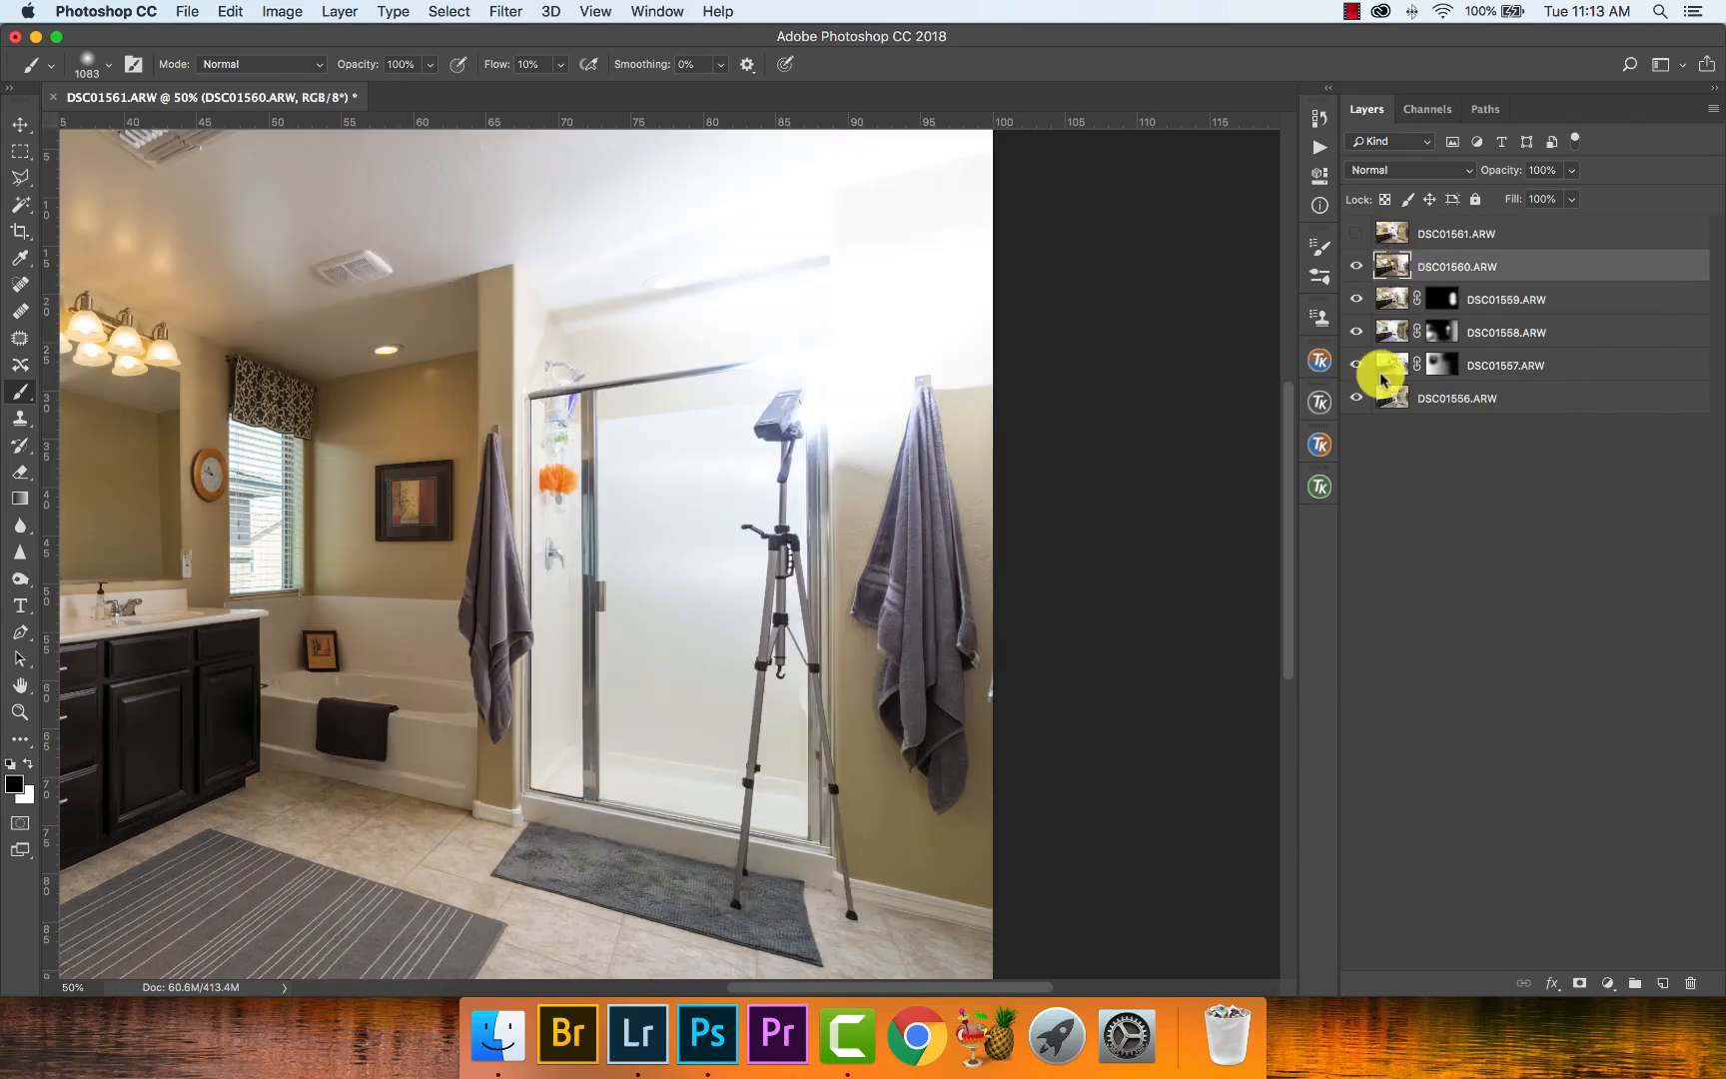
left_click(1580, 981, "alt")
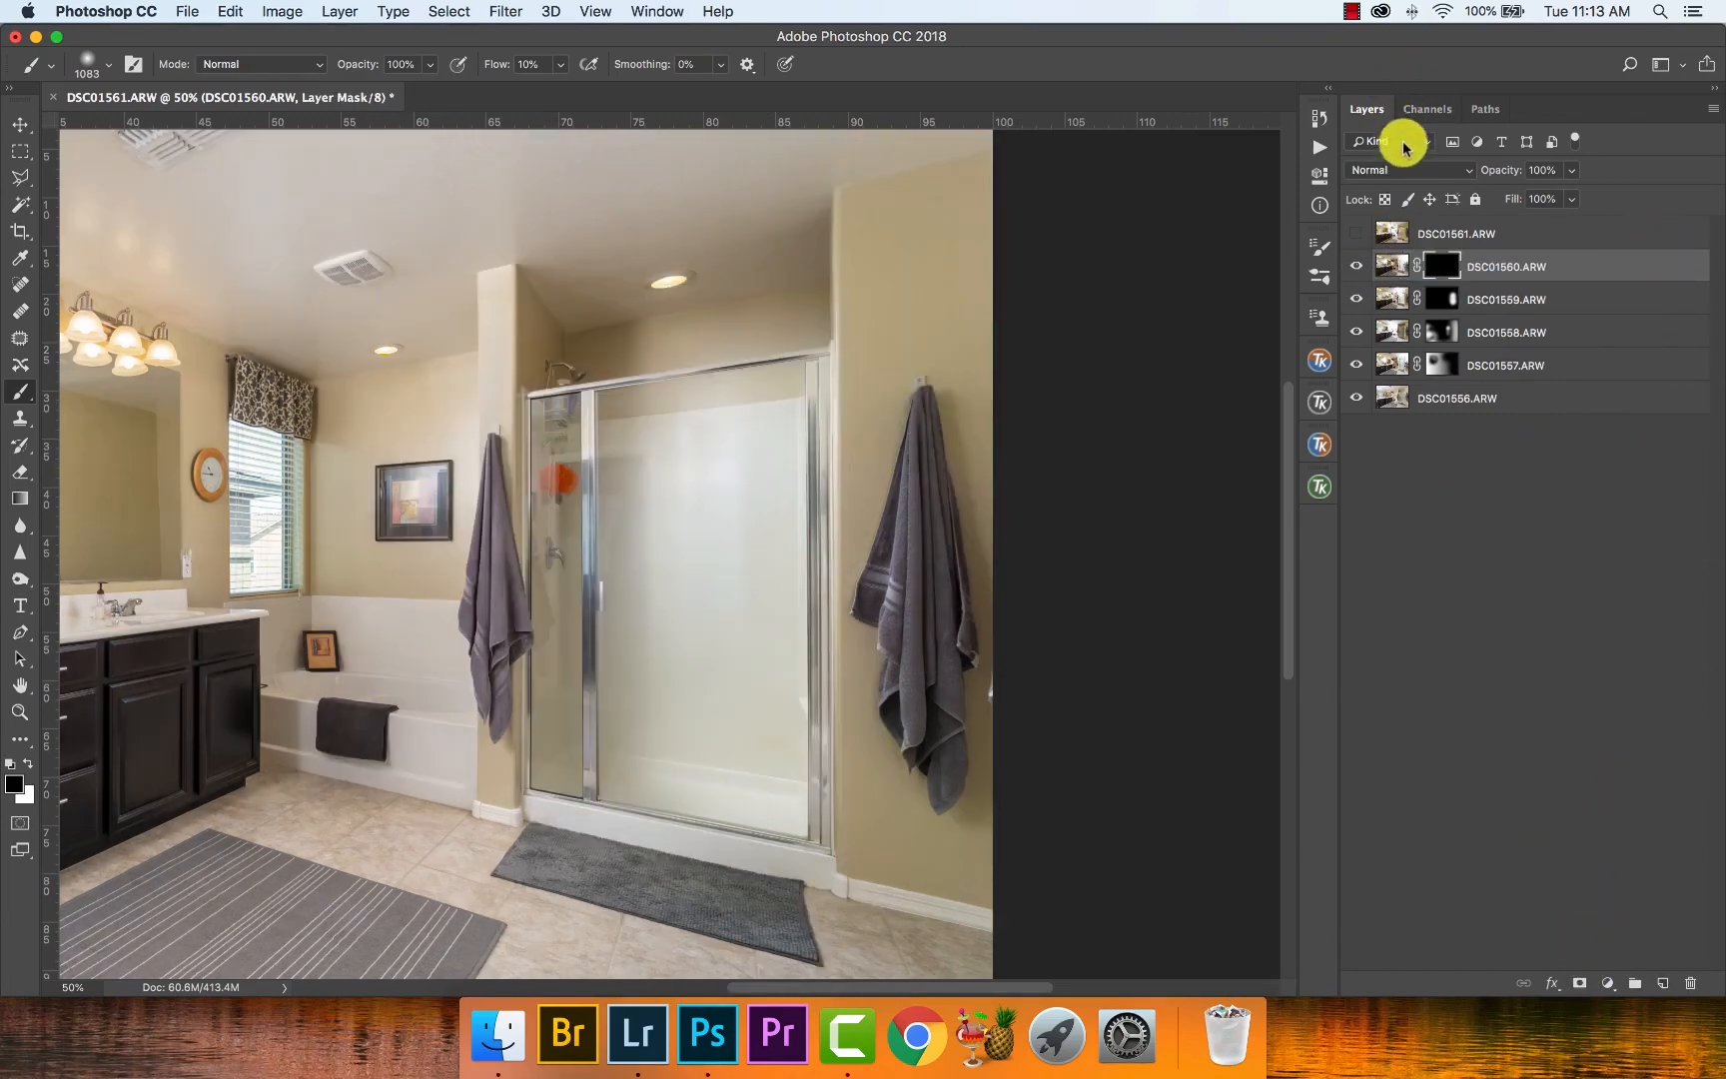
left_click(1406, 170)
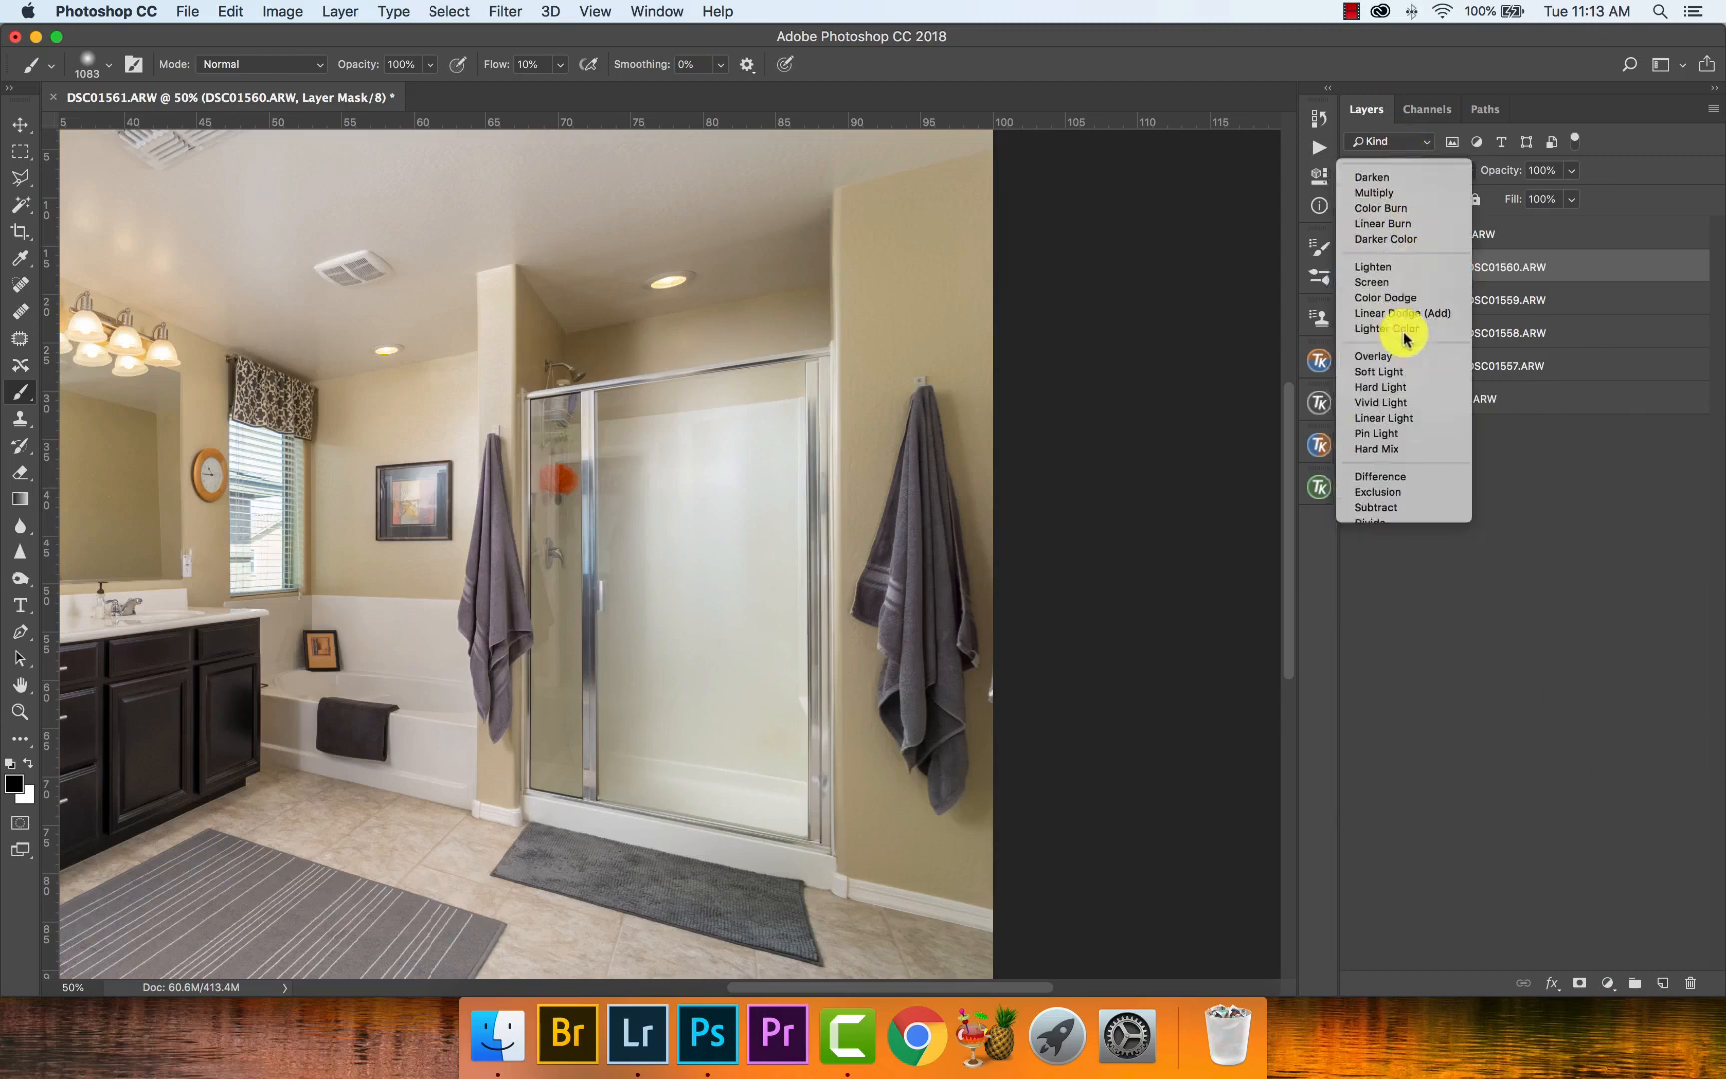
left_click(1414, 299)
- Paint white on the DSC01560.ARW mask over the narrow shower panel with a 1083 px brush, and select the DSC01559.ARW mask
key("x")
mouse_move(581, 644)
left_mouse_down()
mouse_move(573, 762)
mouse_move(592, 514)
mouse_move(575, 486)
mouse_move(583, 543)
mouse_move(605, 496)
left_mouse_up()
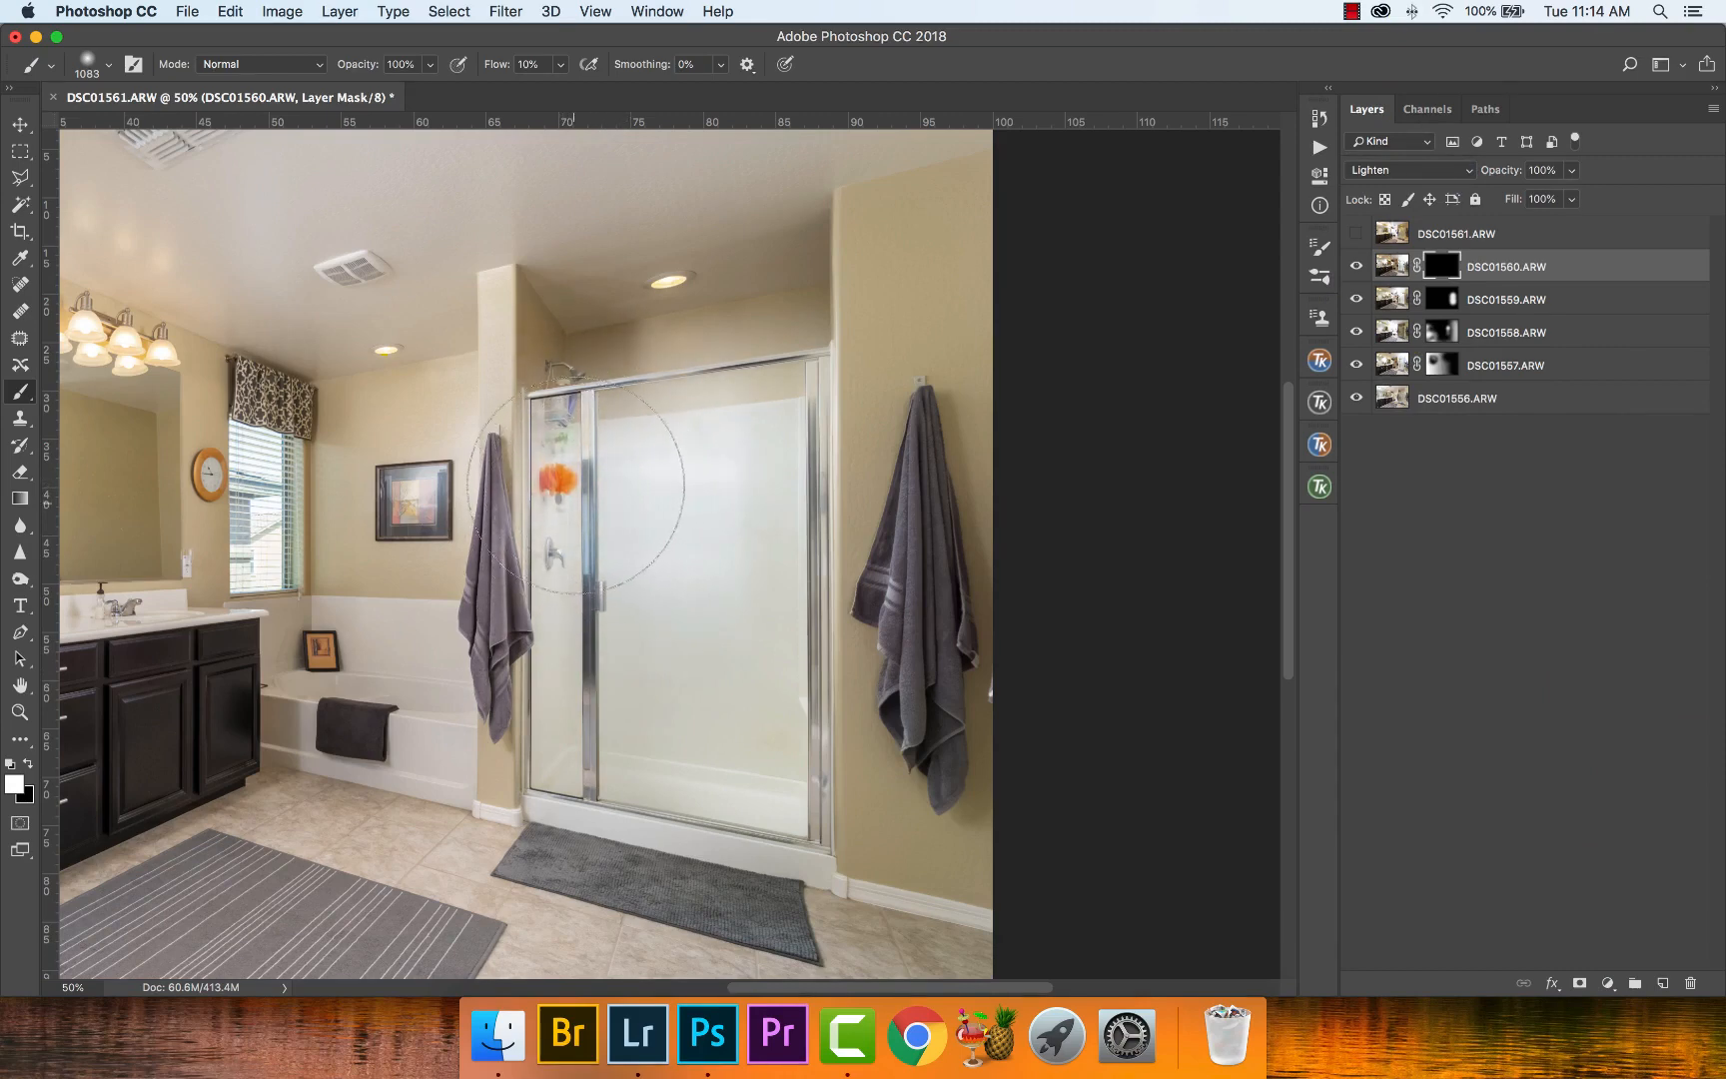
left_click(1448, 299)
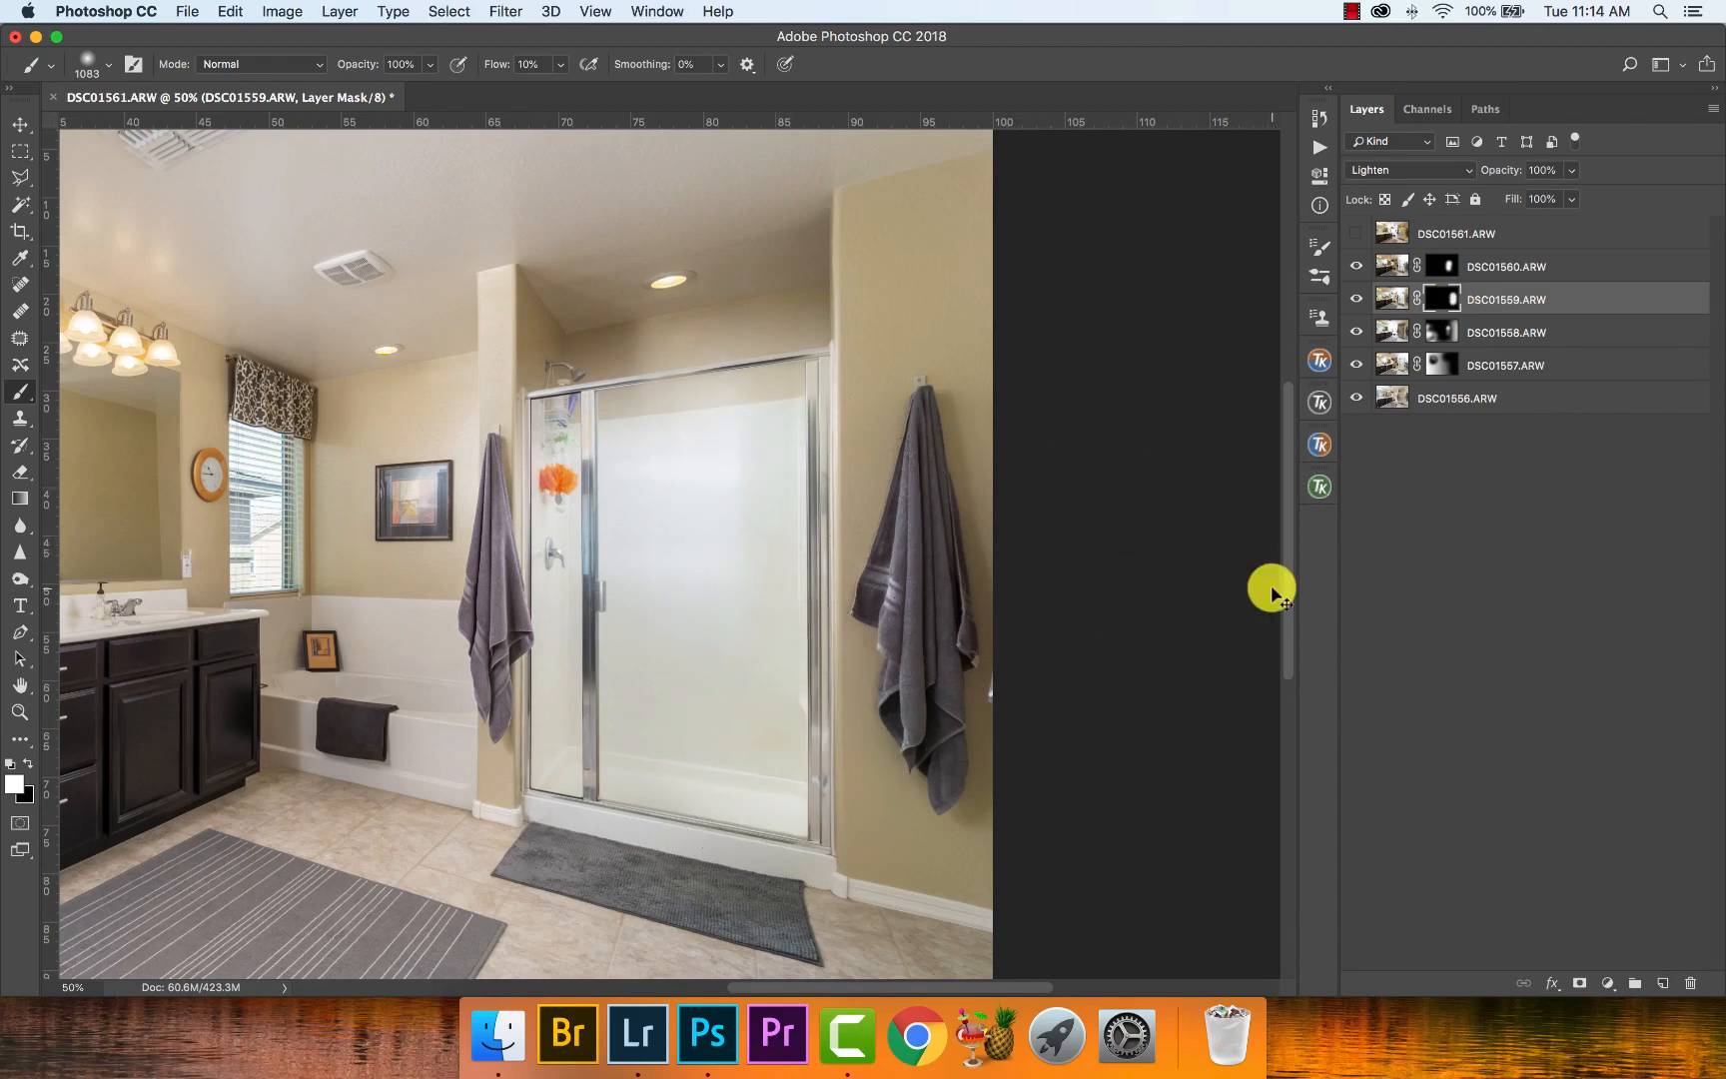
- Show the DSC01561.ARW layer and hide its content behind a black layer mask
key("super+0")
key("z")
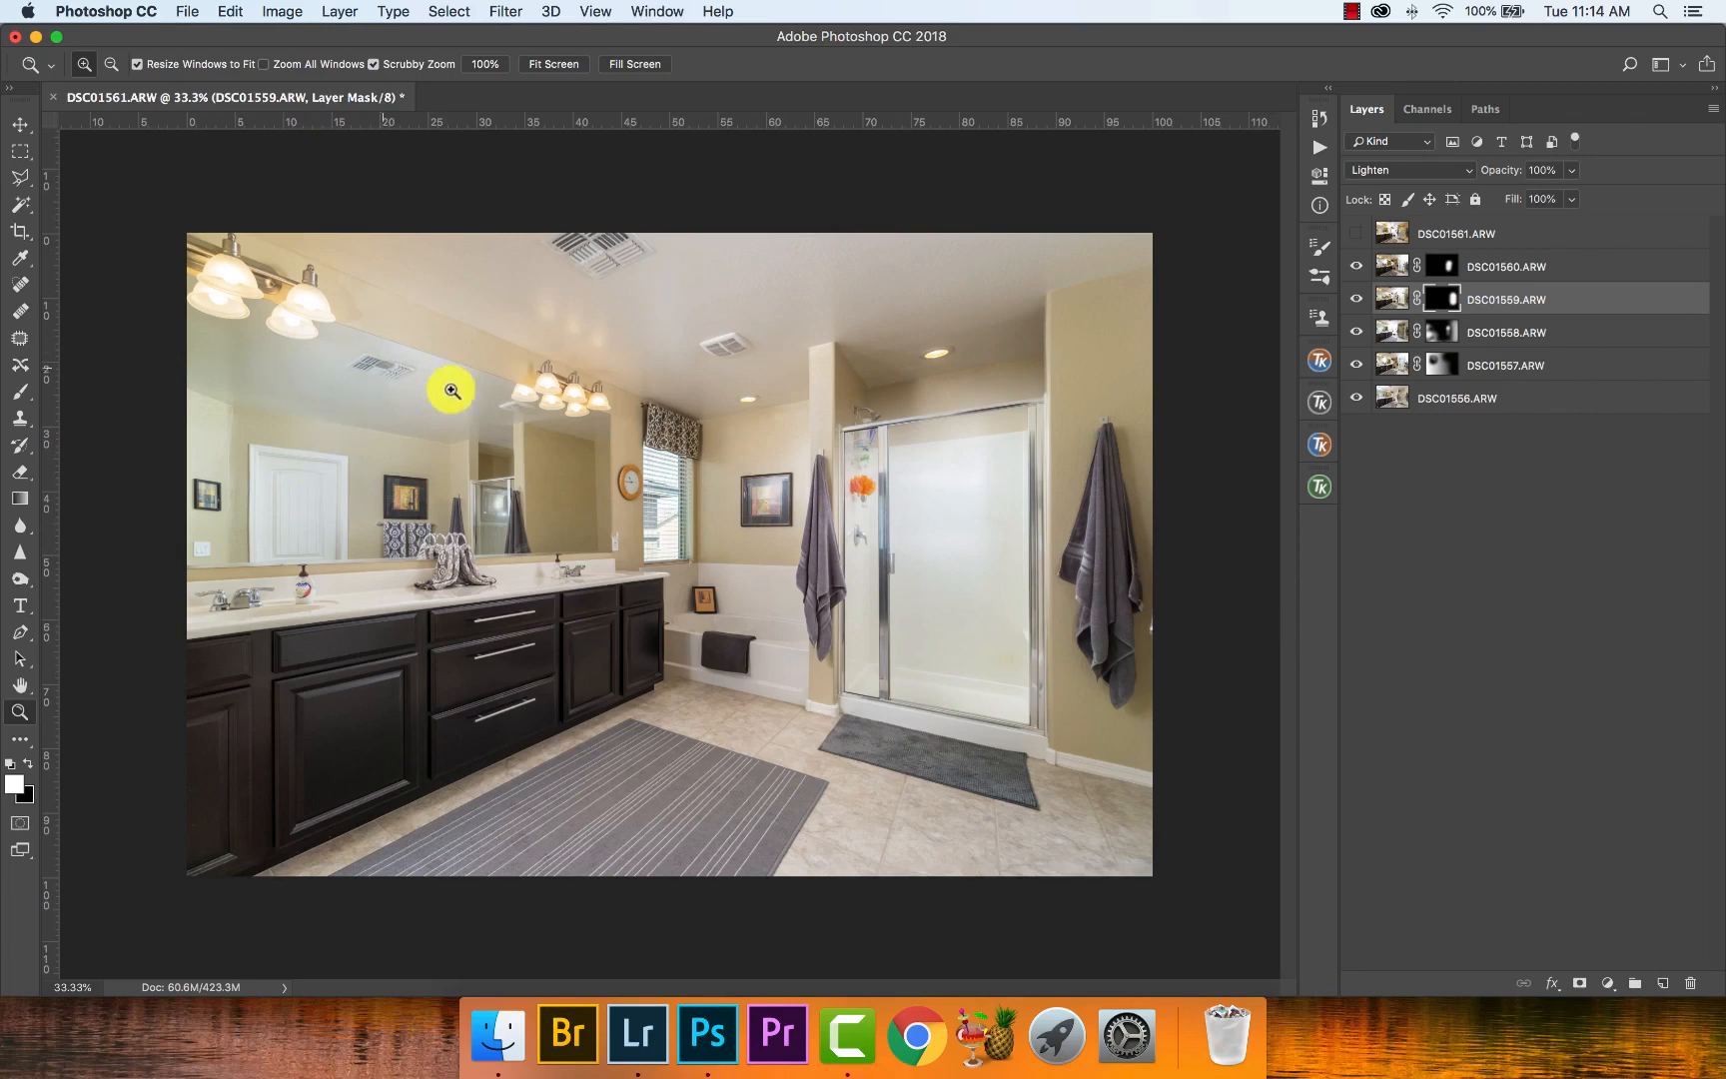
left_click(1354, 232)
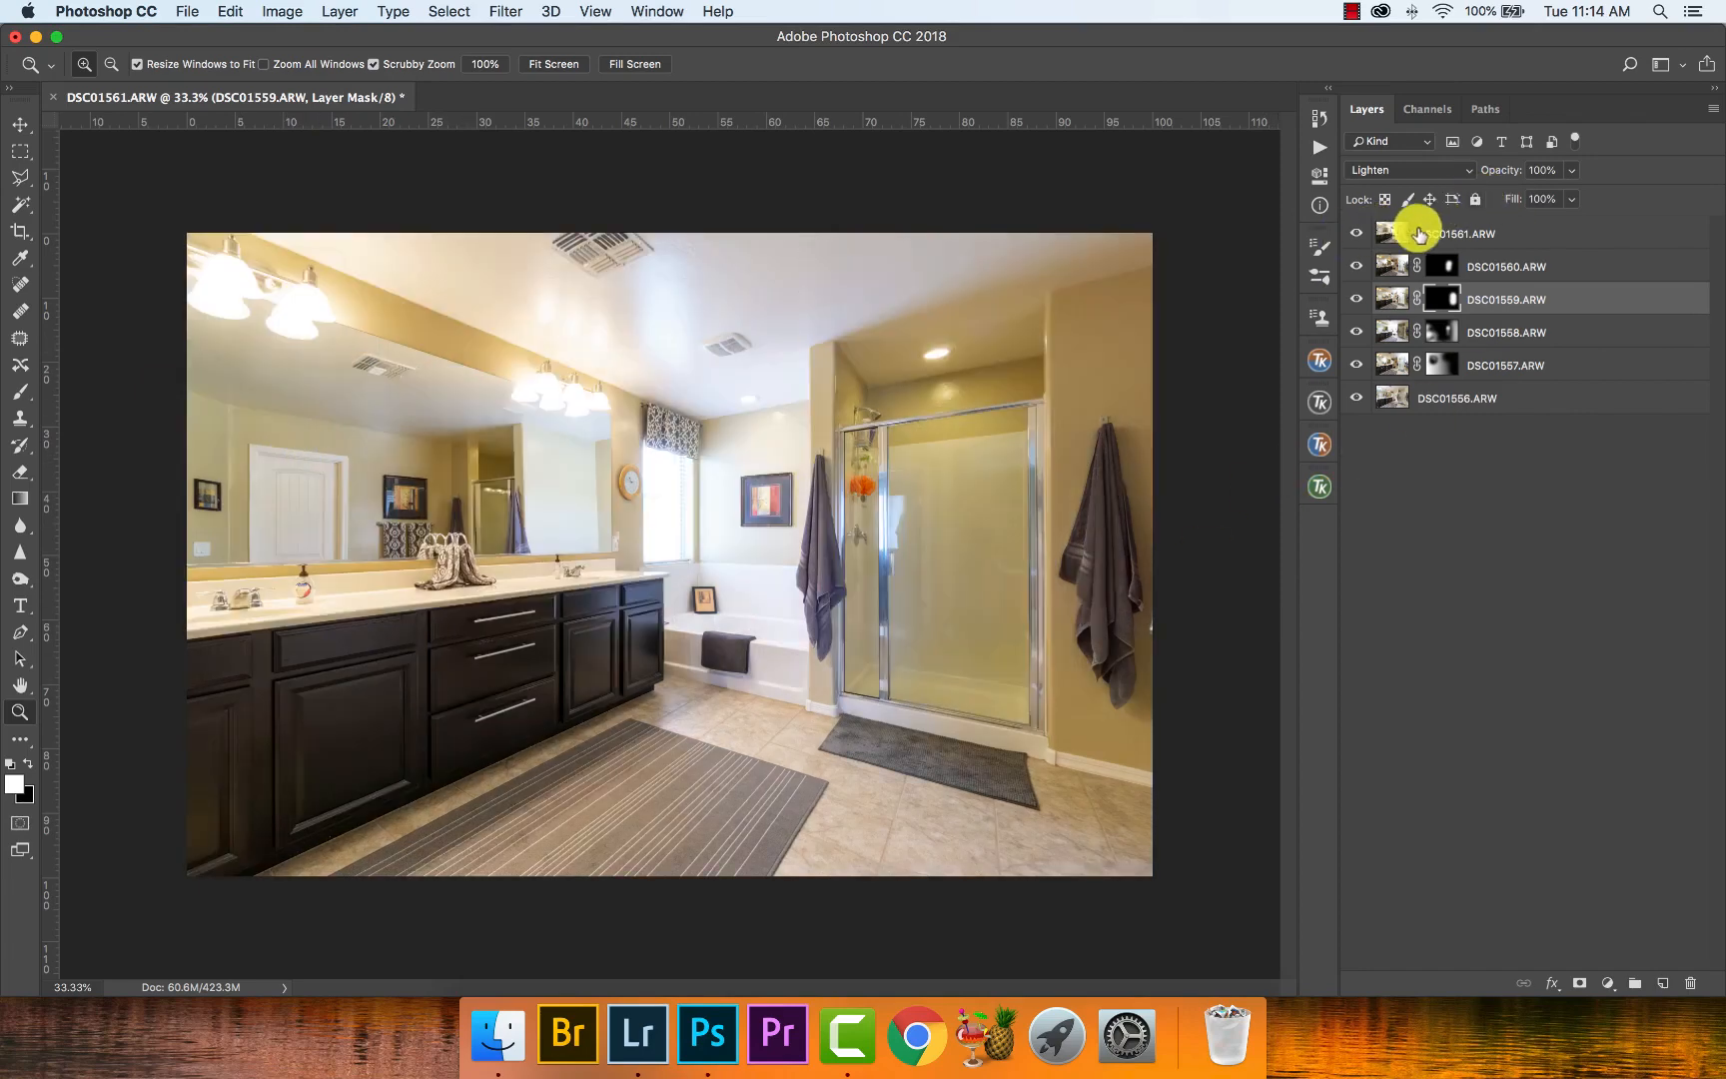
left_click(1415, 230)
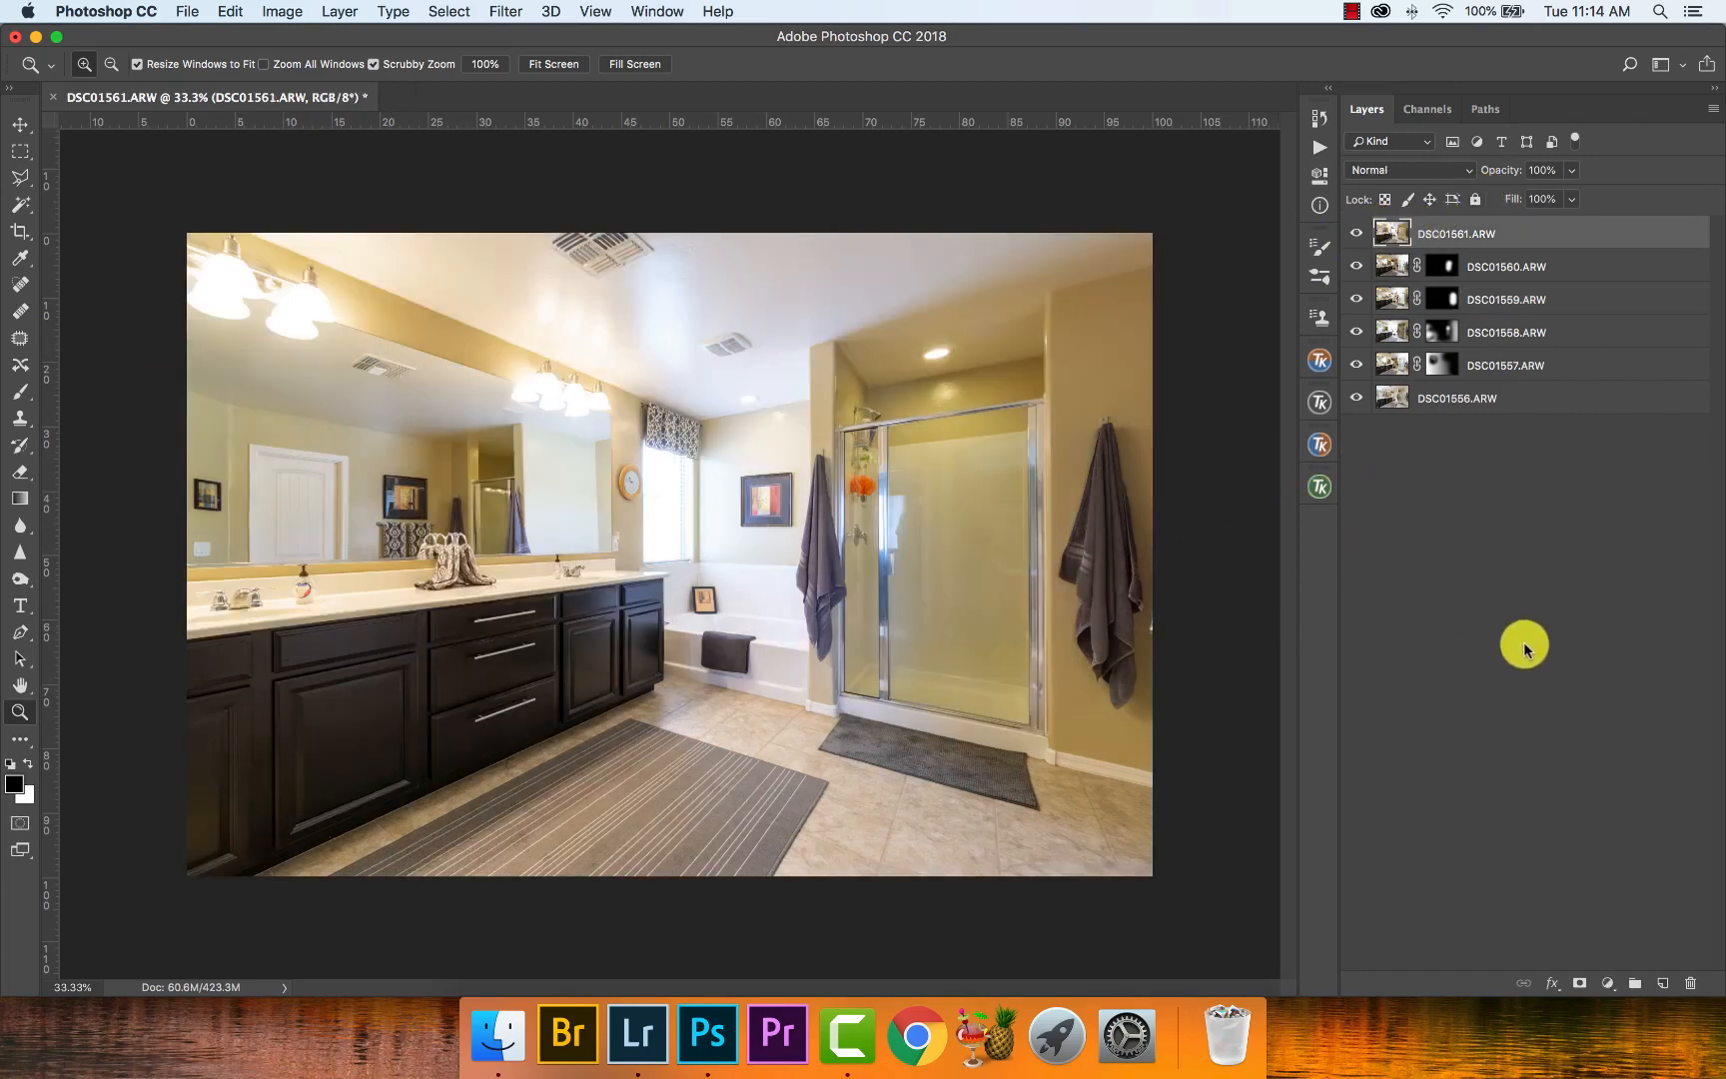
left_click(1579, 987, "alt")
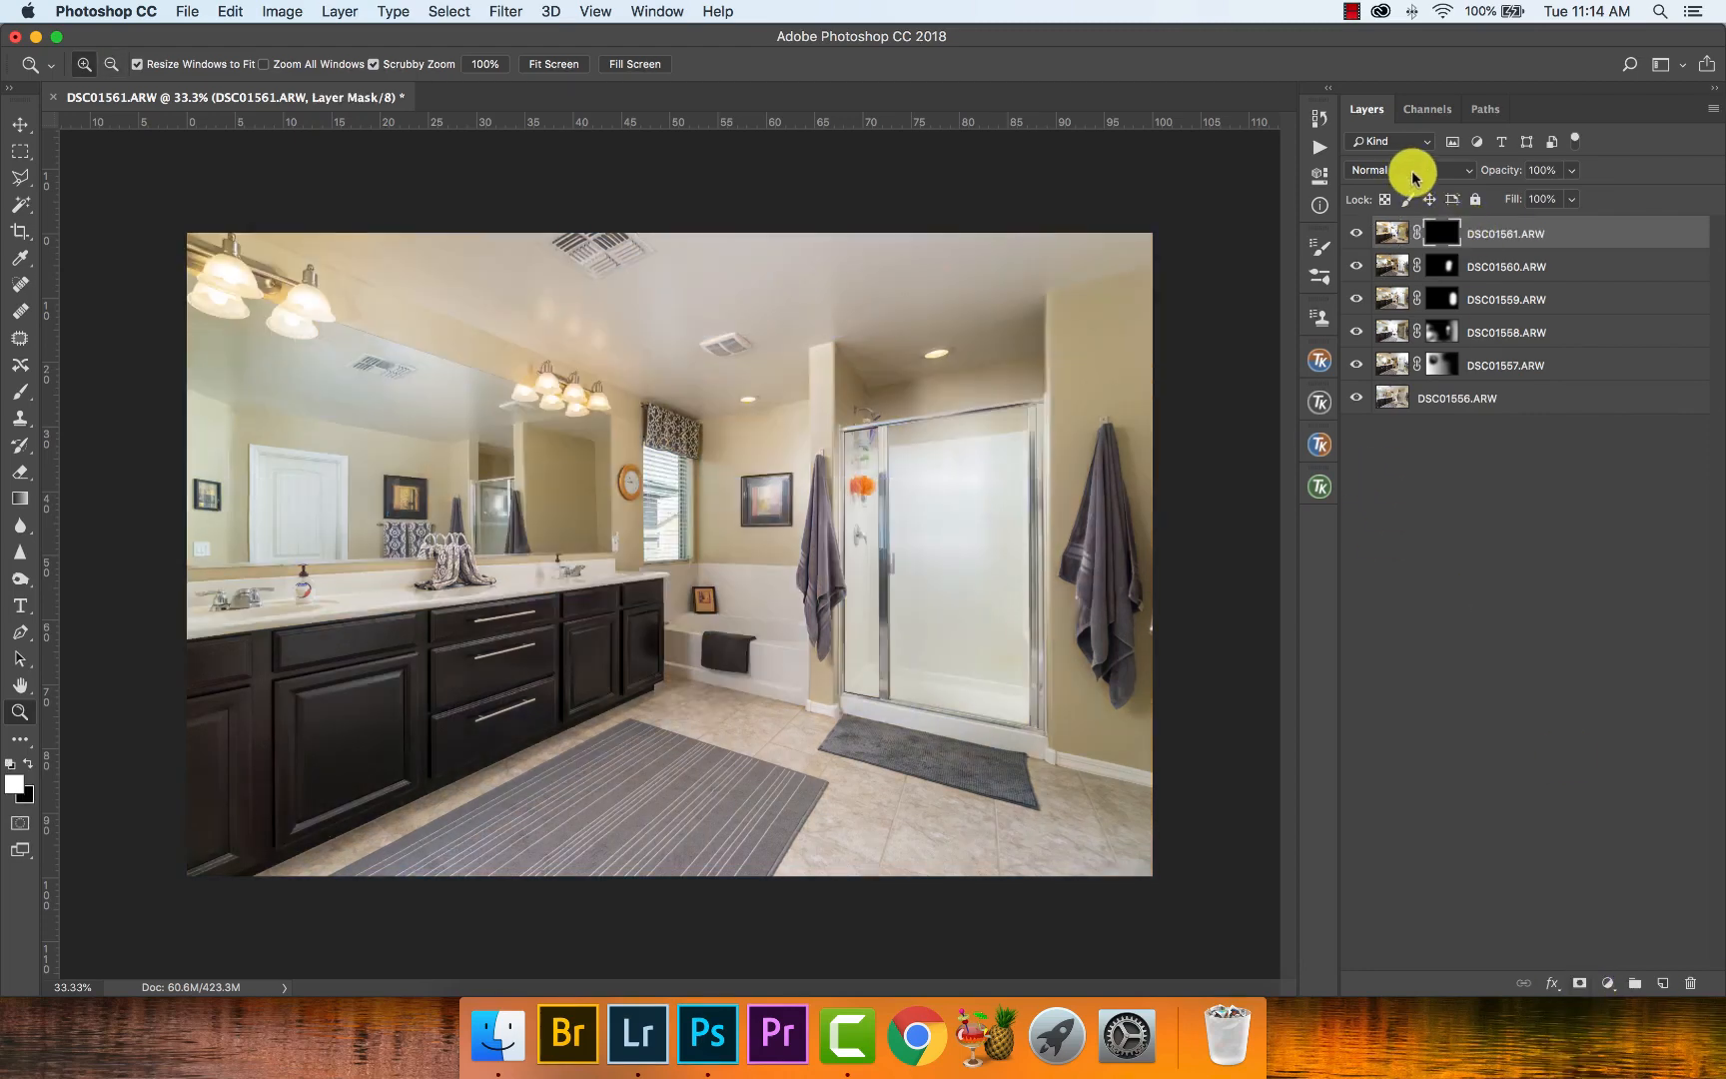
- Set the DSC01561.ARW layer's blend mode to Luminosity
left_click(1412, 176)
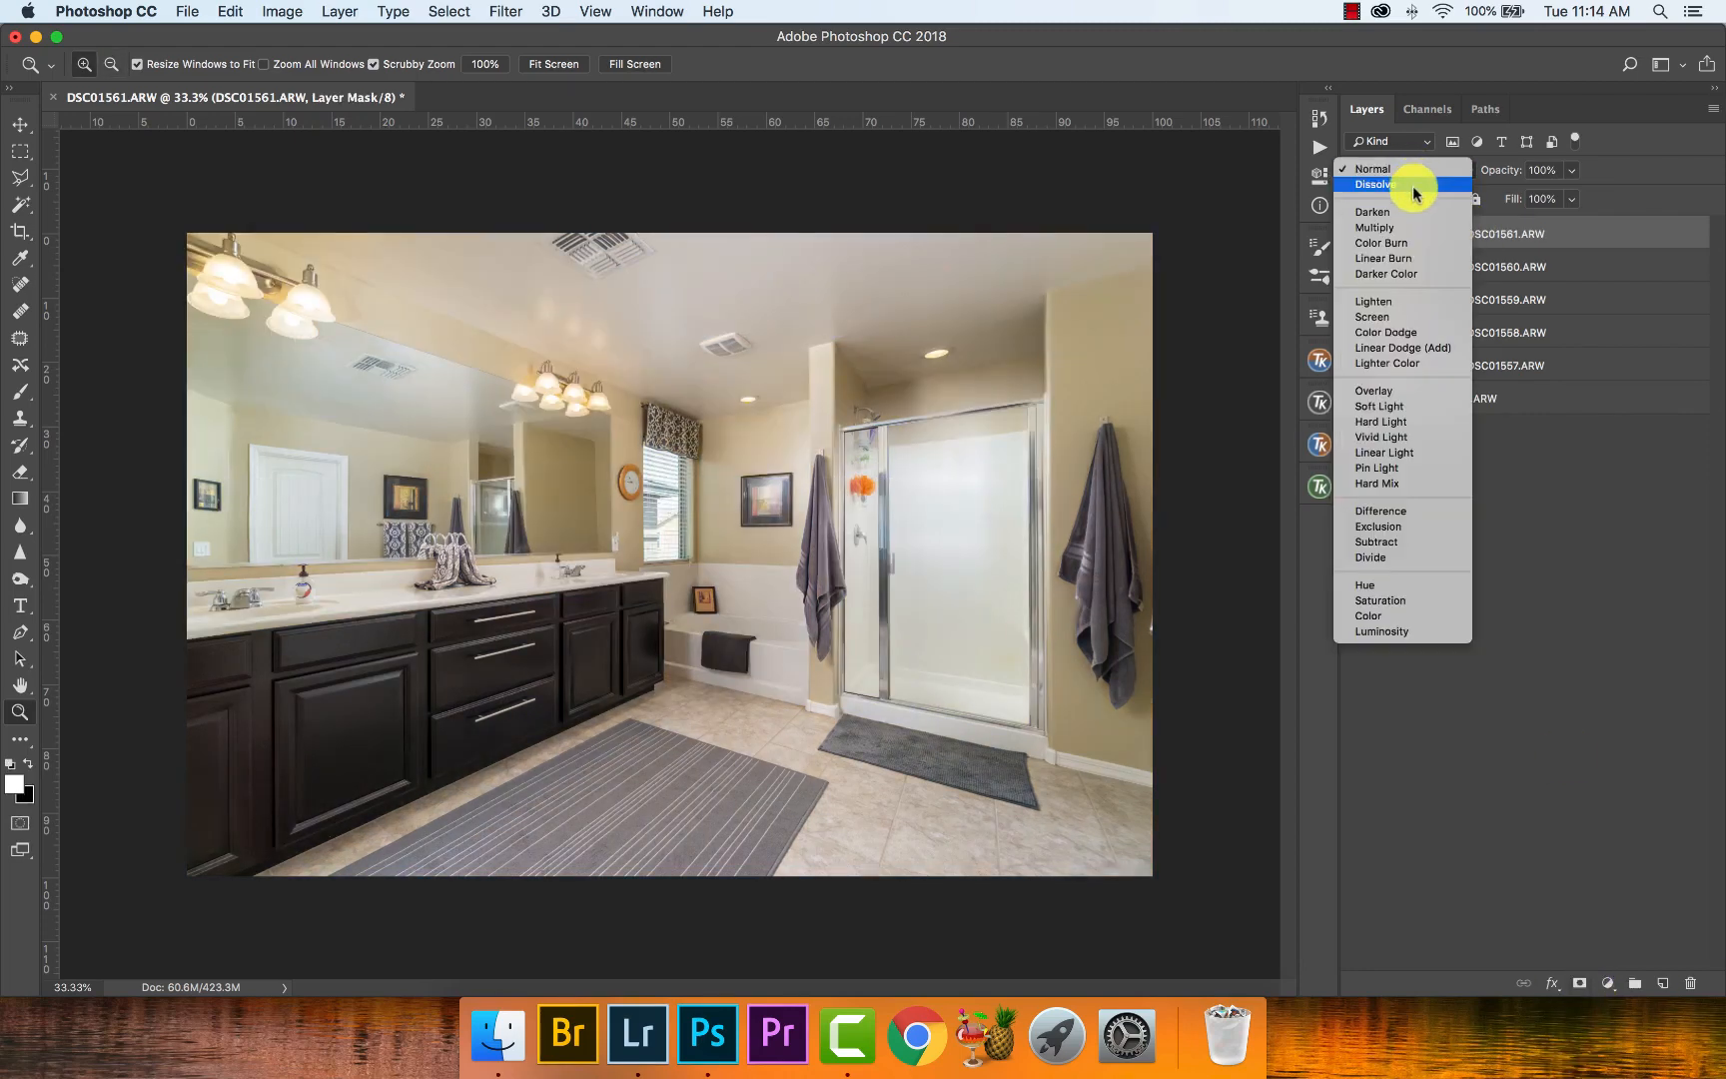
left_click(1424, 637)
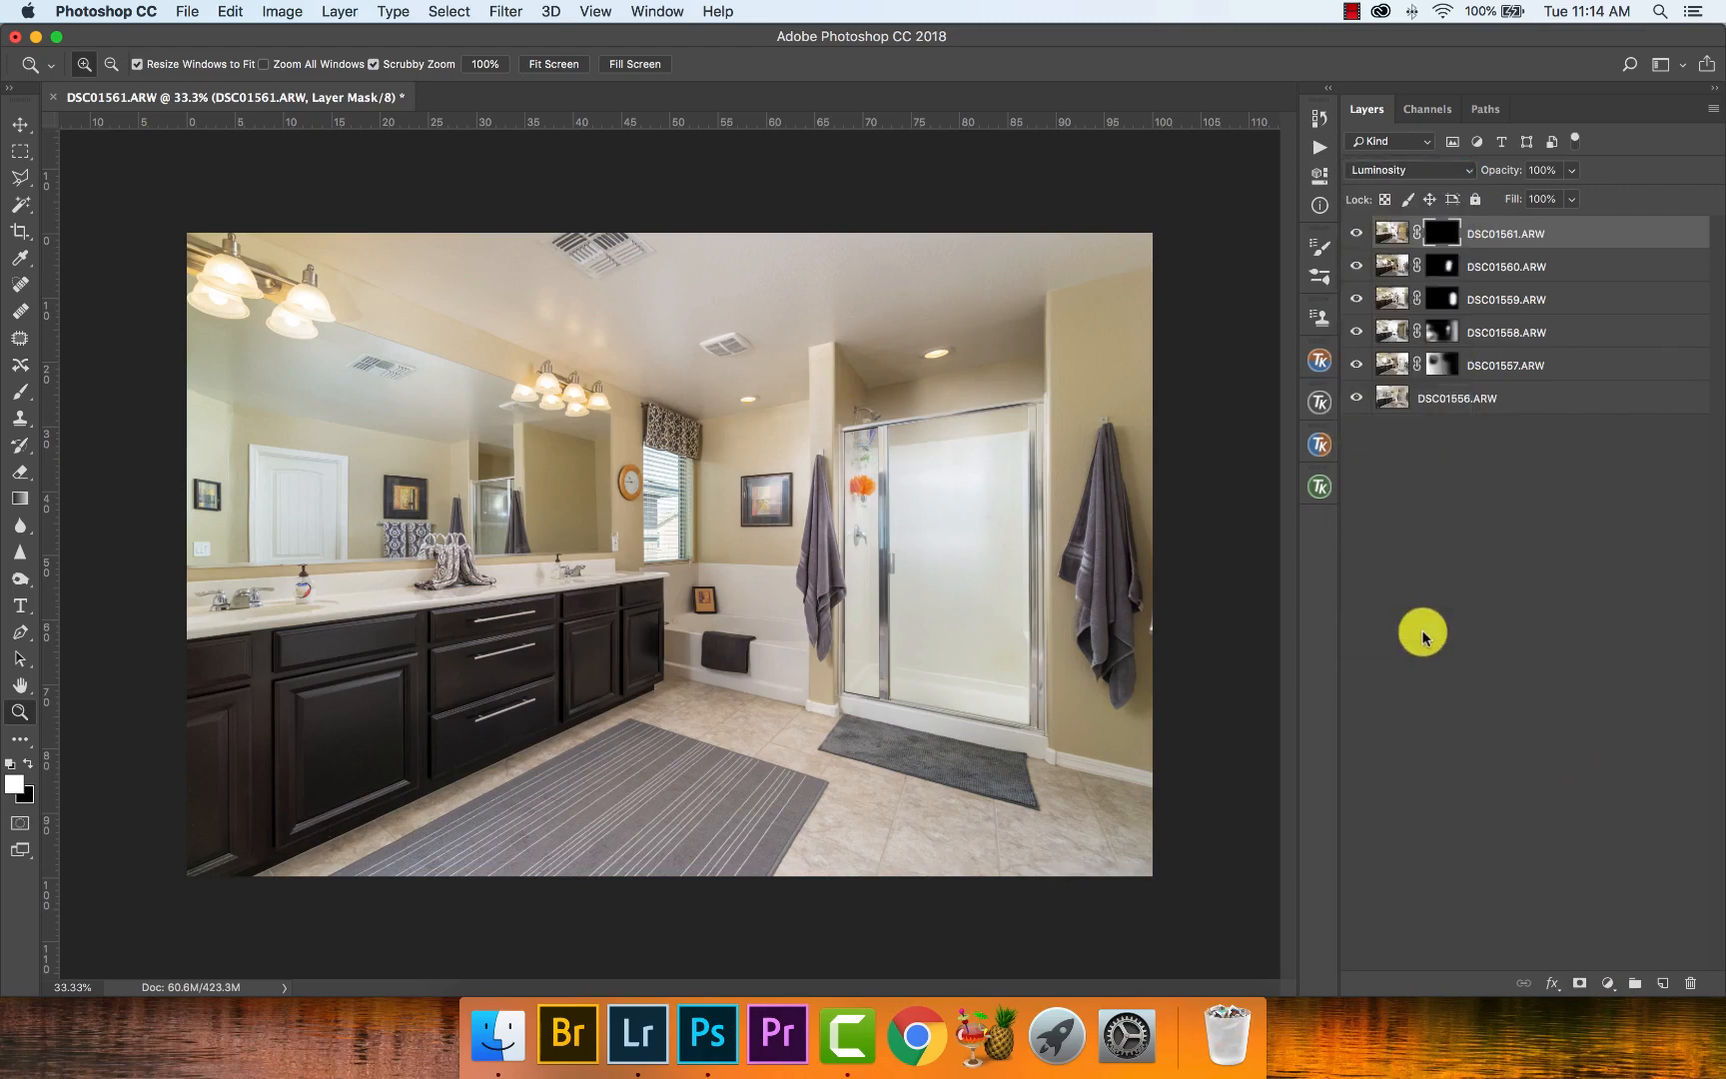
- Try painting white on the DSC01561.ARW mask over the ceiling and upper mirror with a 1682 px brush at 10% flow, then undo it
key("b")
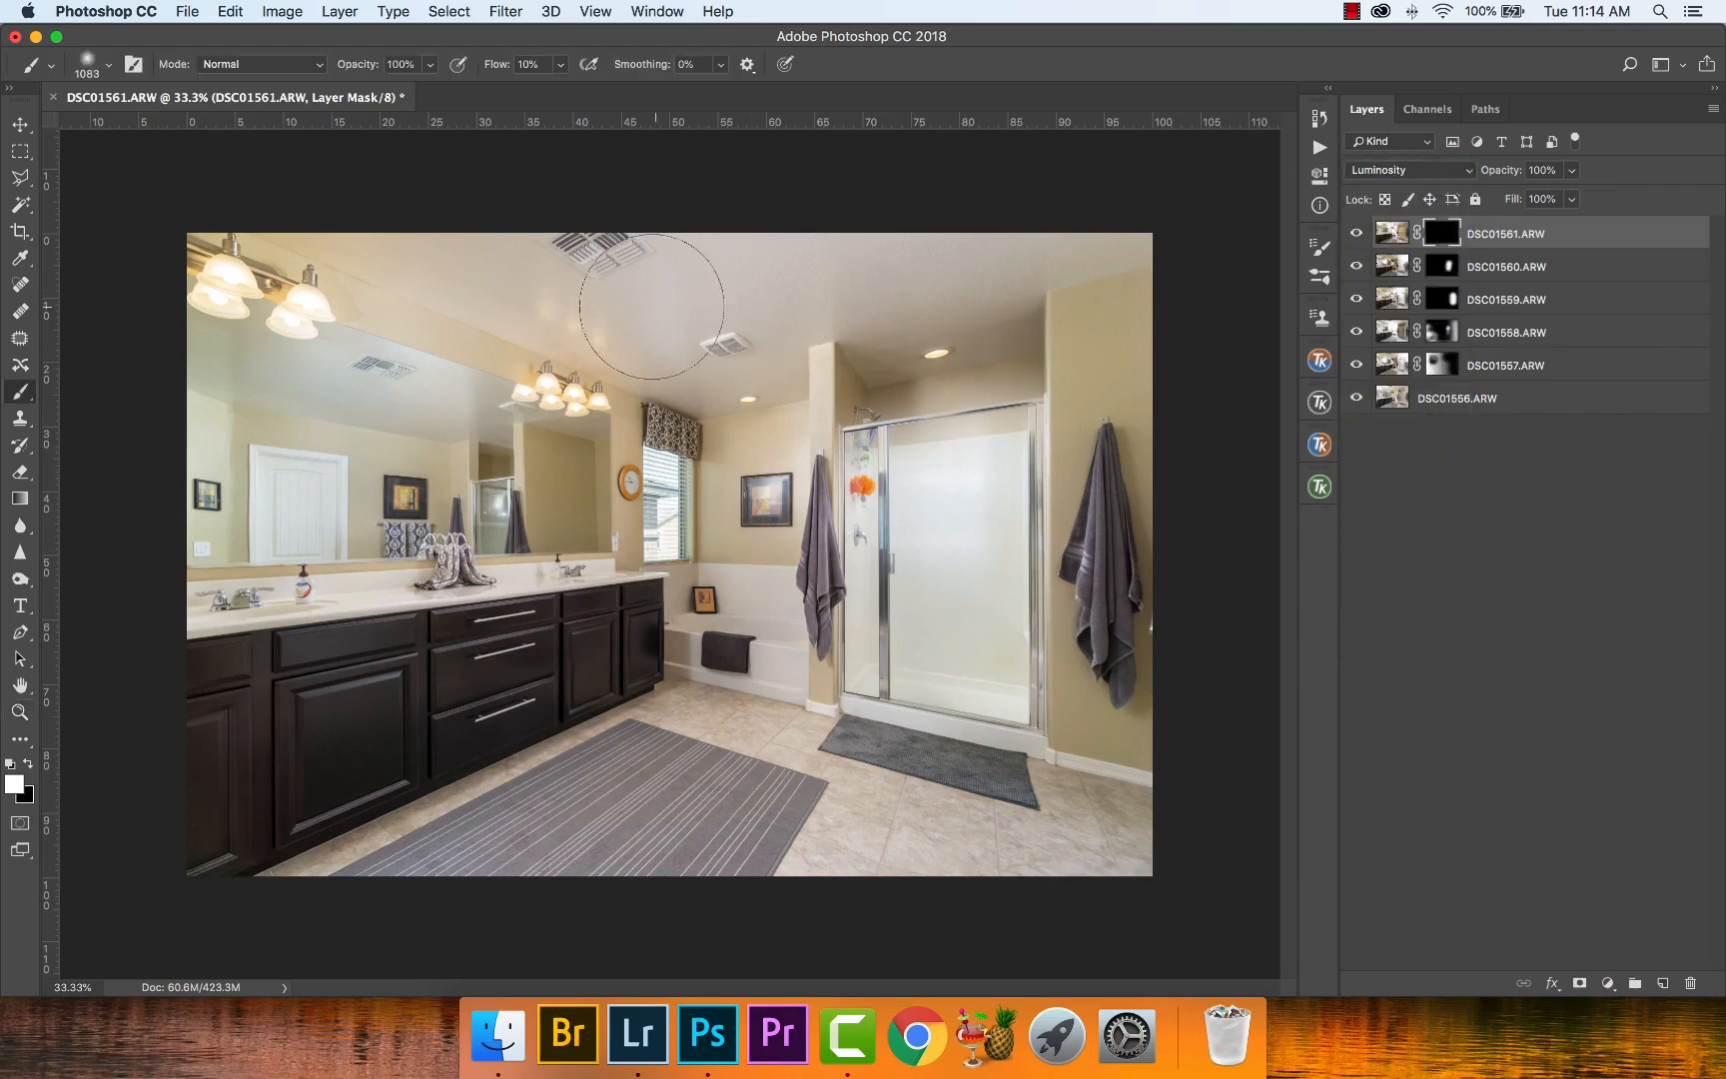
left_click_drag(639, 304, 801, 317)
mouse_move(520, 299)
left_mouse_down()
mouse_move(531, 314)
mouse_move(405, 309)
left_mouse_up()
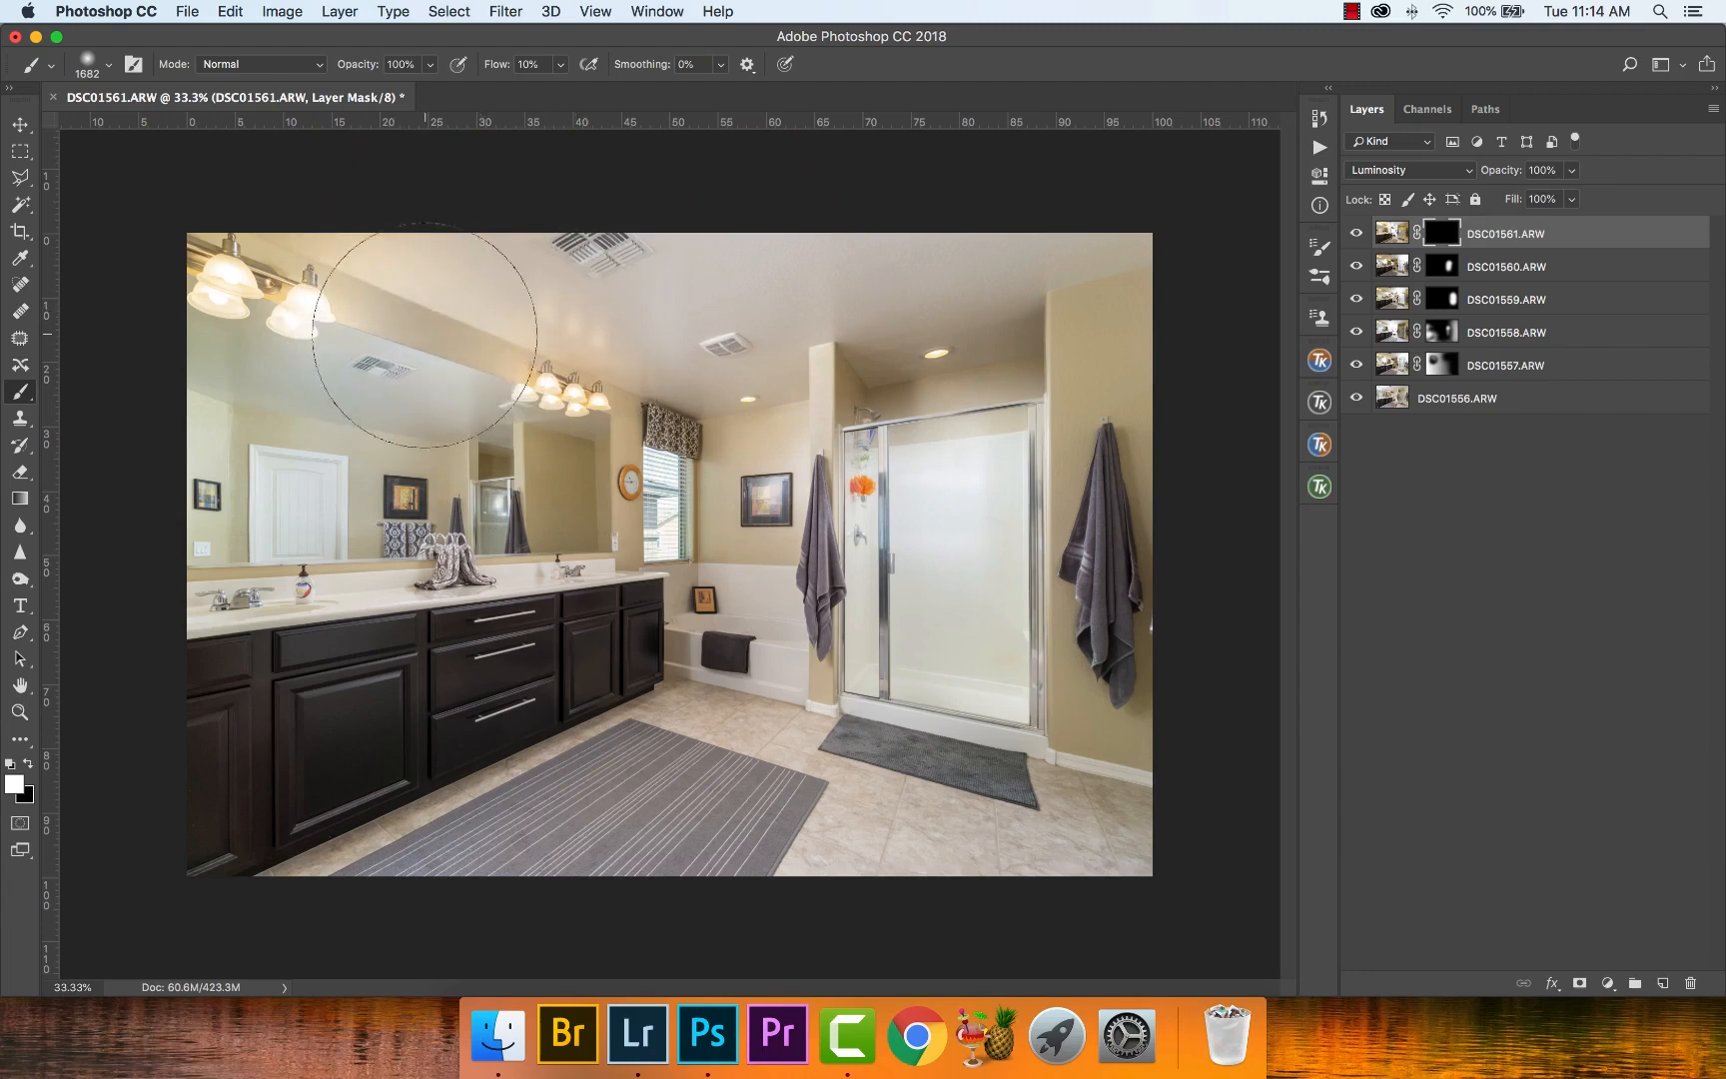
key("super+z")
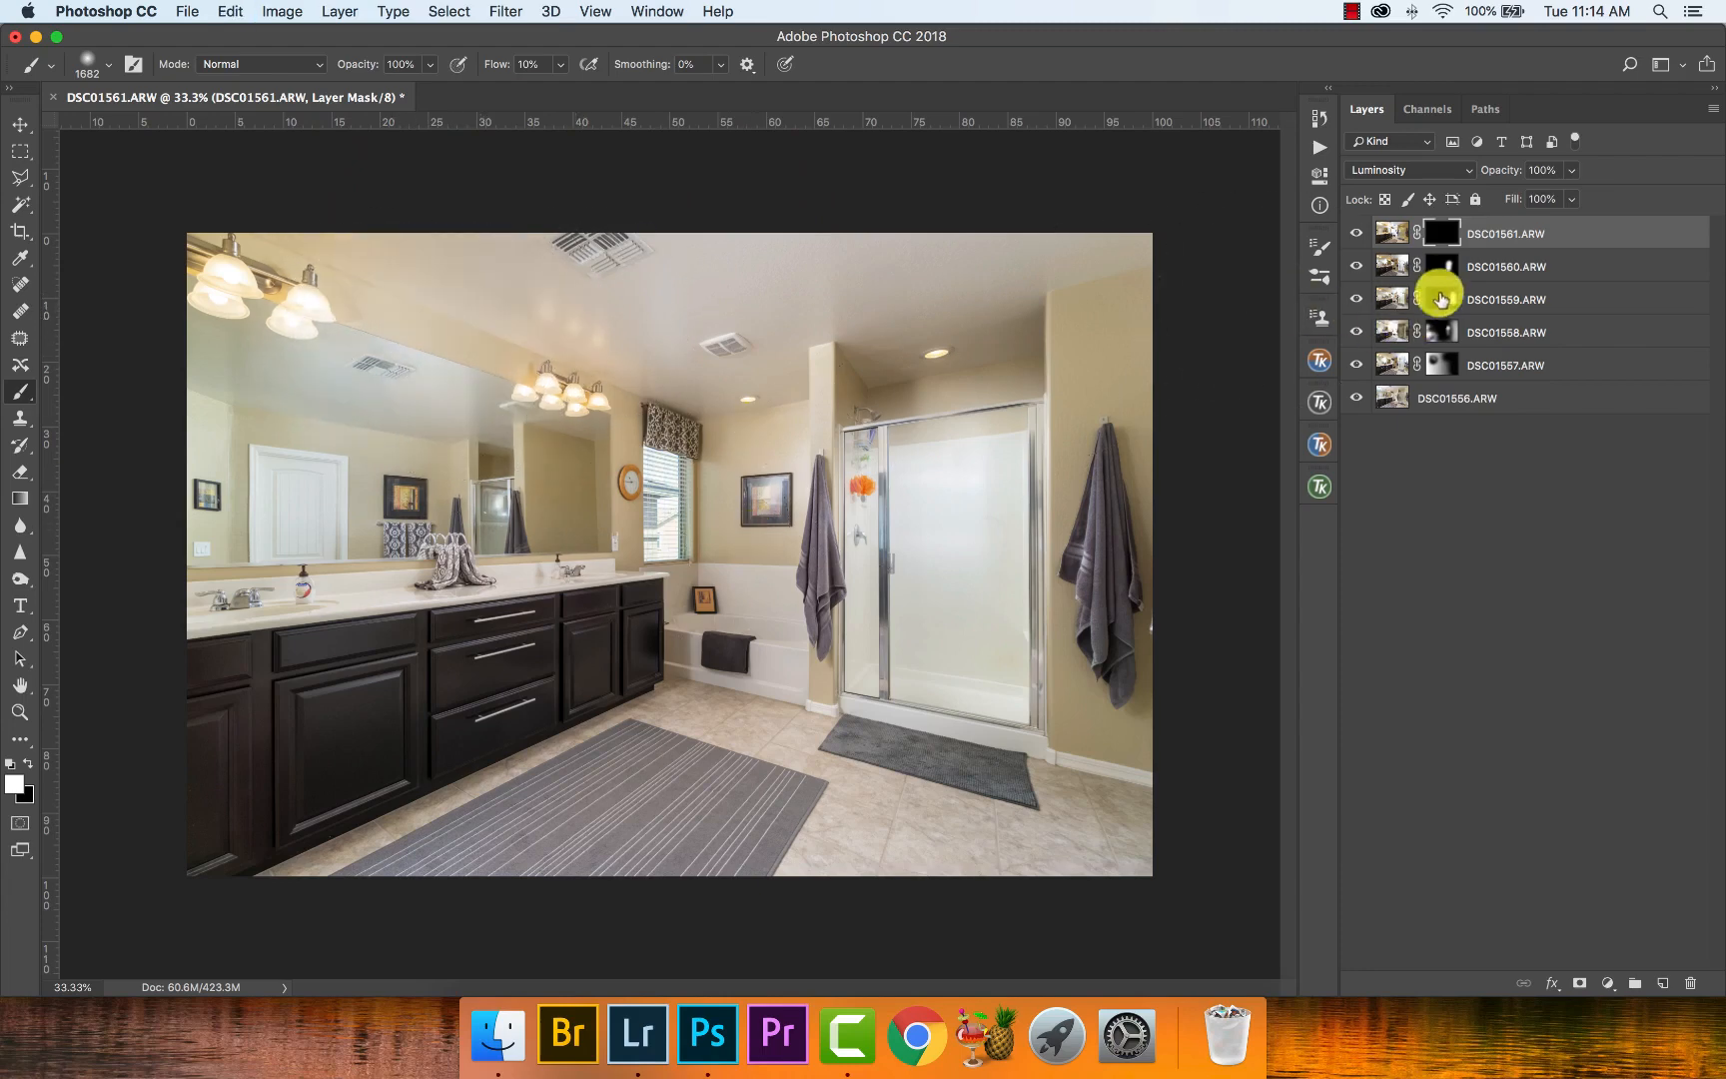
- Touch up the DSC01558.ARW mask around the upper mirror and ceiling with a 1236 px brush, and switch the paint colour to black
left_click(1441, 332)
left_click_drag(345, 262, 270, 251)
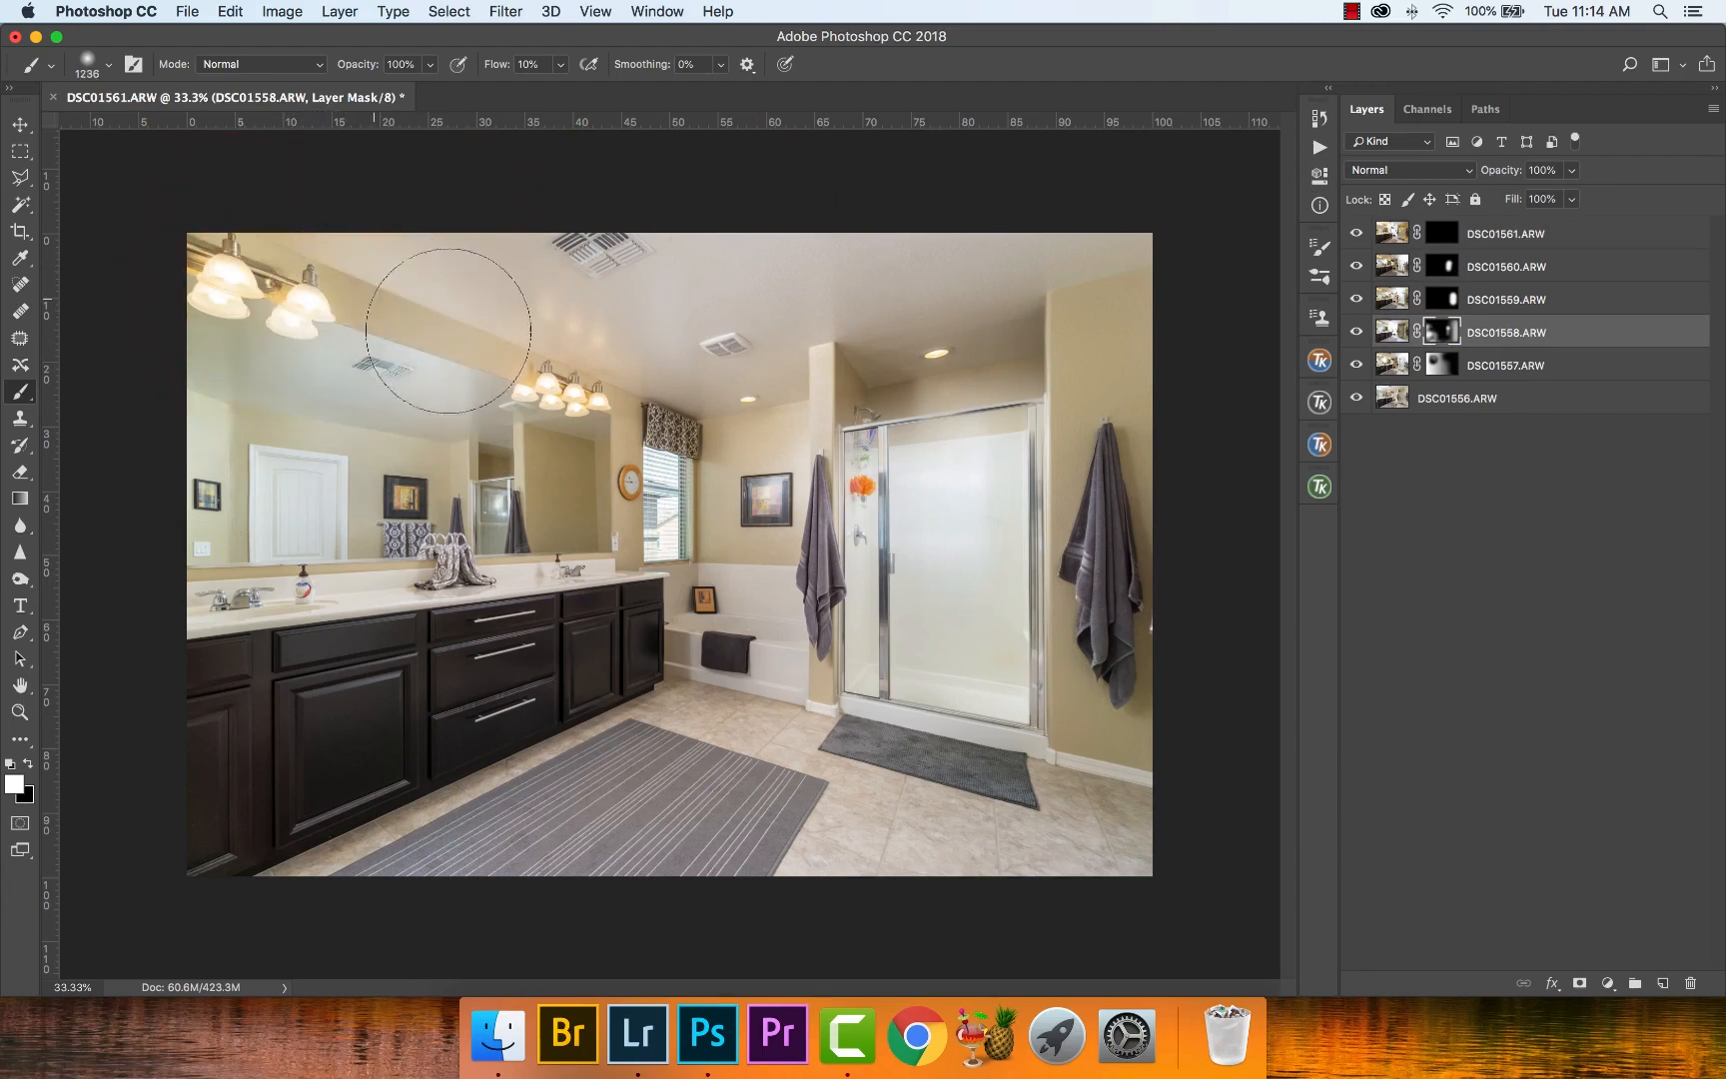
key("x")
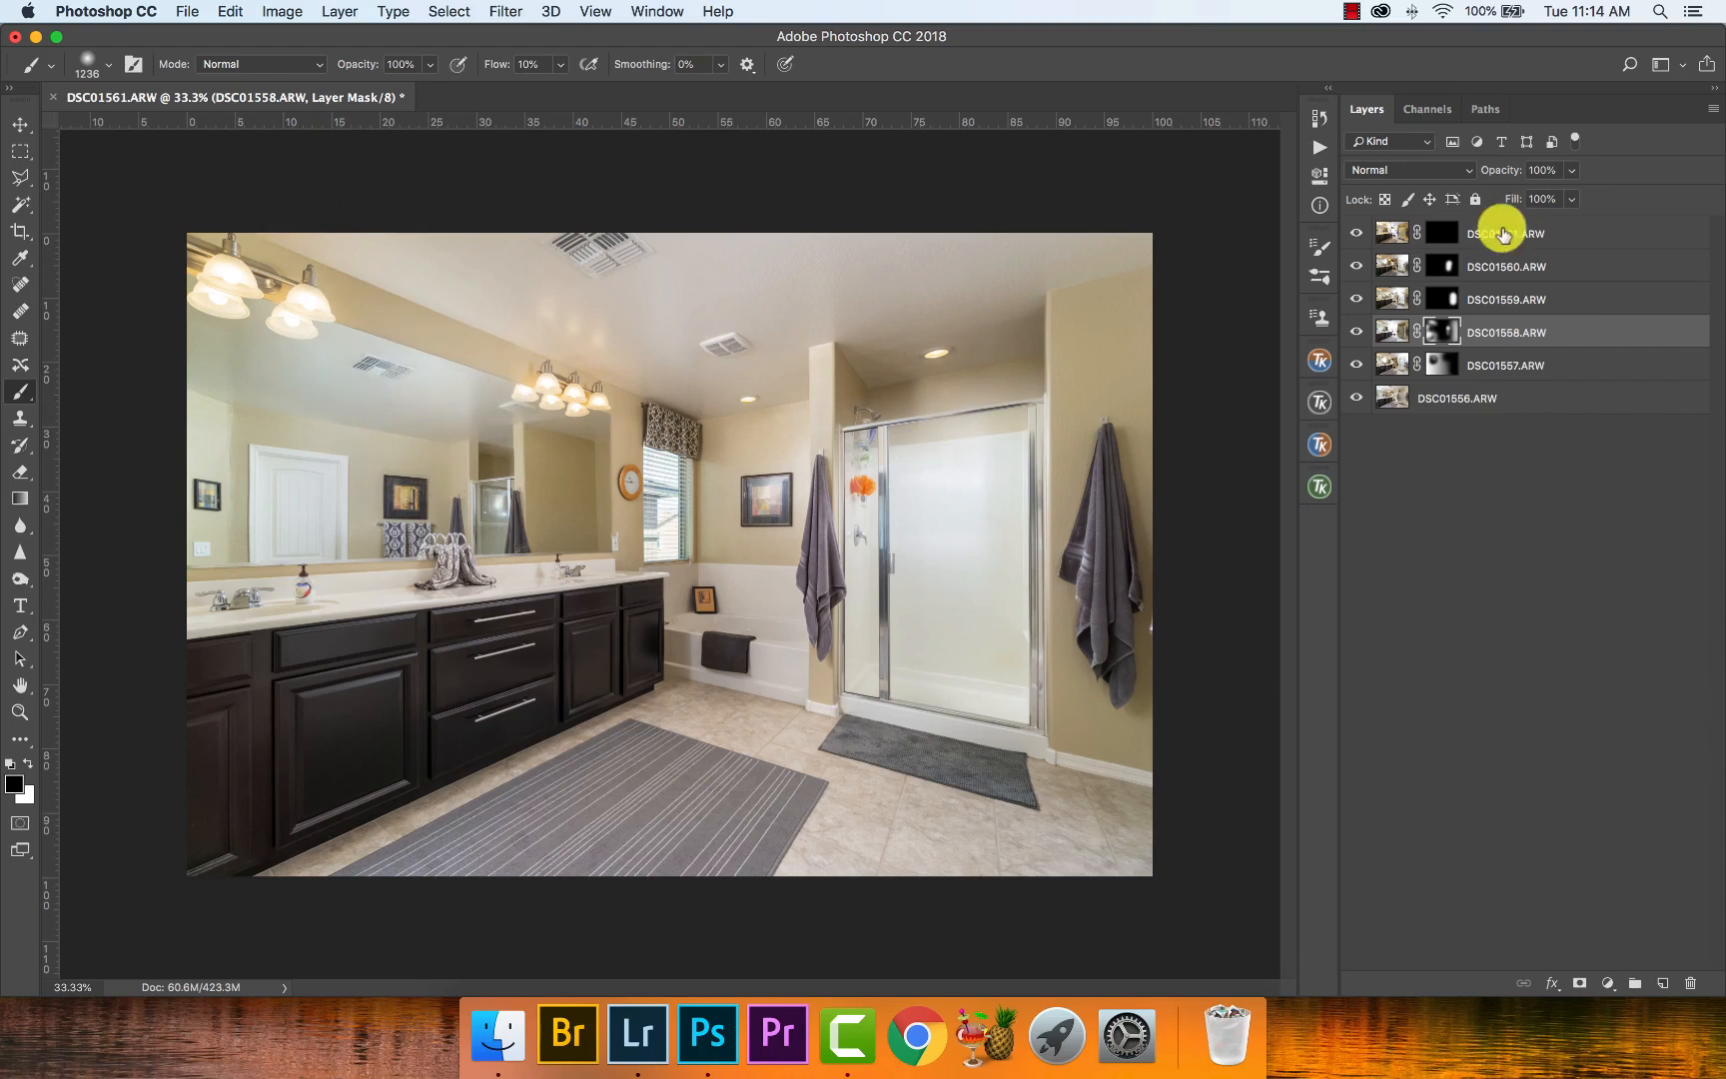
- Paint white on the DSC01561.ARW mask over the vanity mirror with a soft 1672 px brush at 10% flow
left_click(1442, 233)
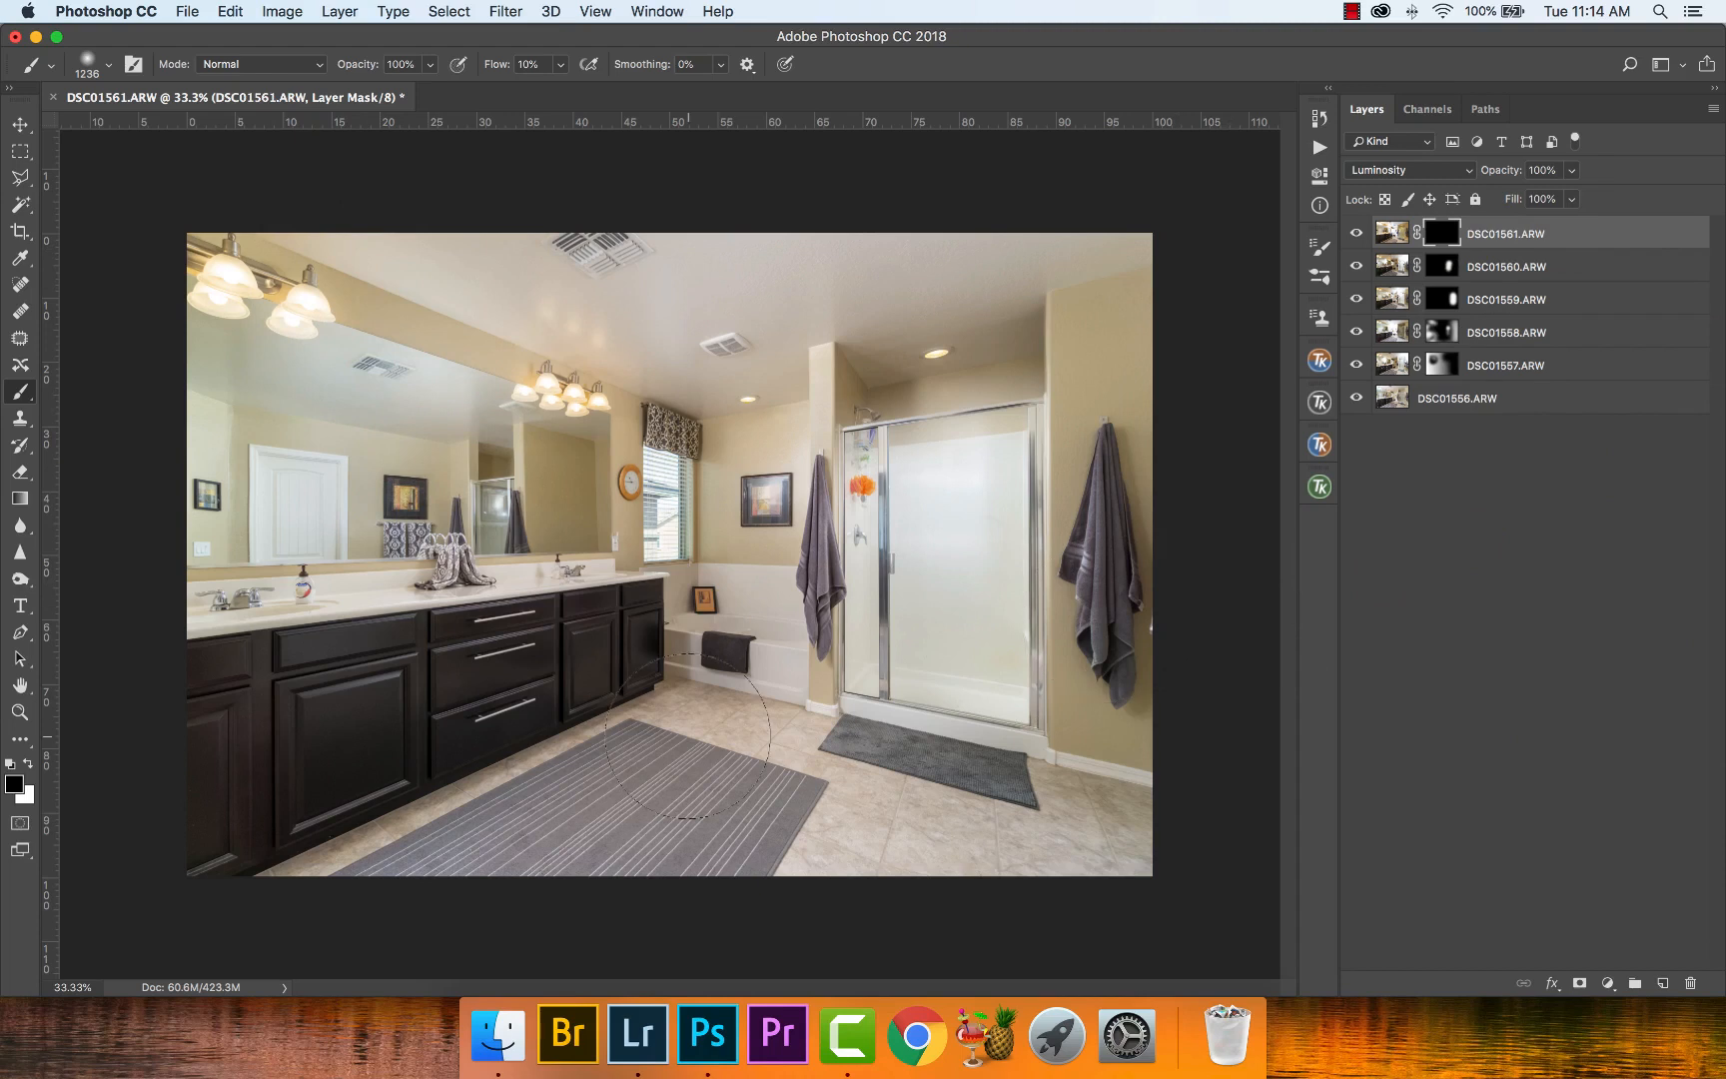
left_click_drag(572, 796, 528, 851)
key("x")
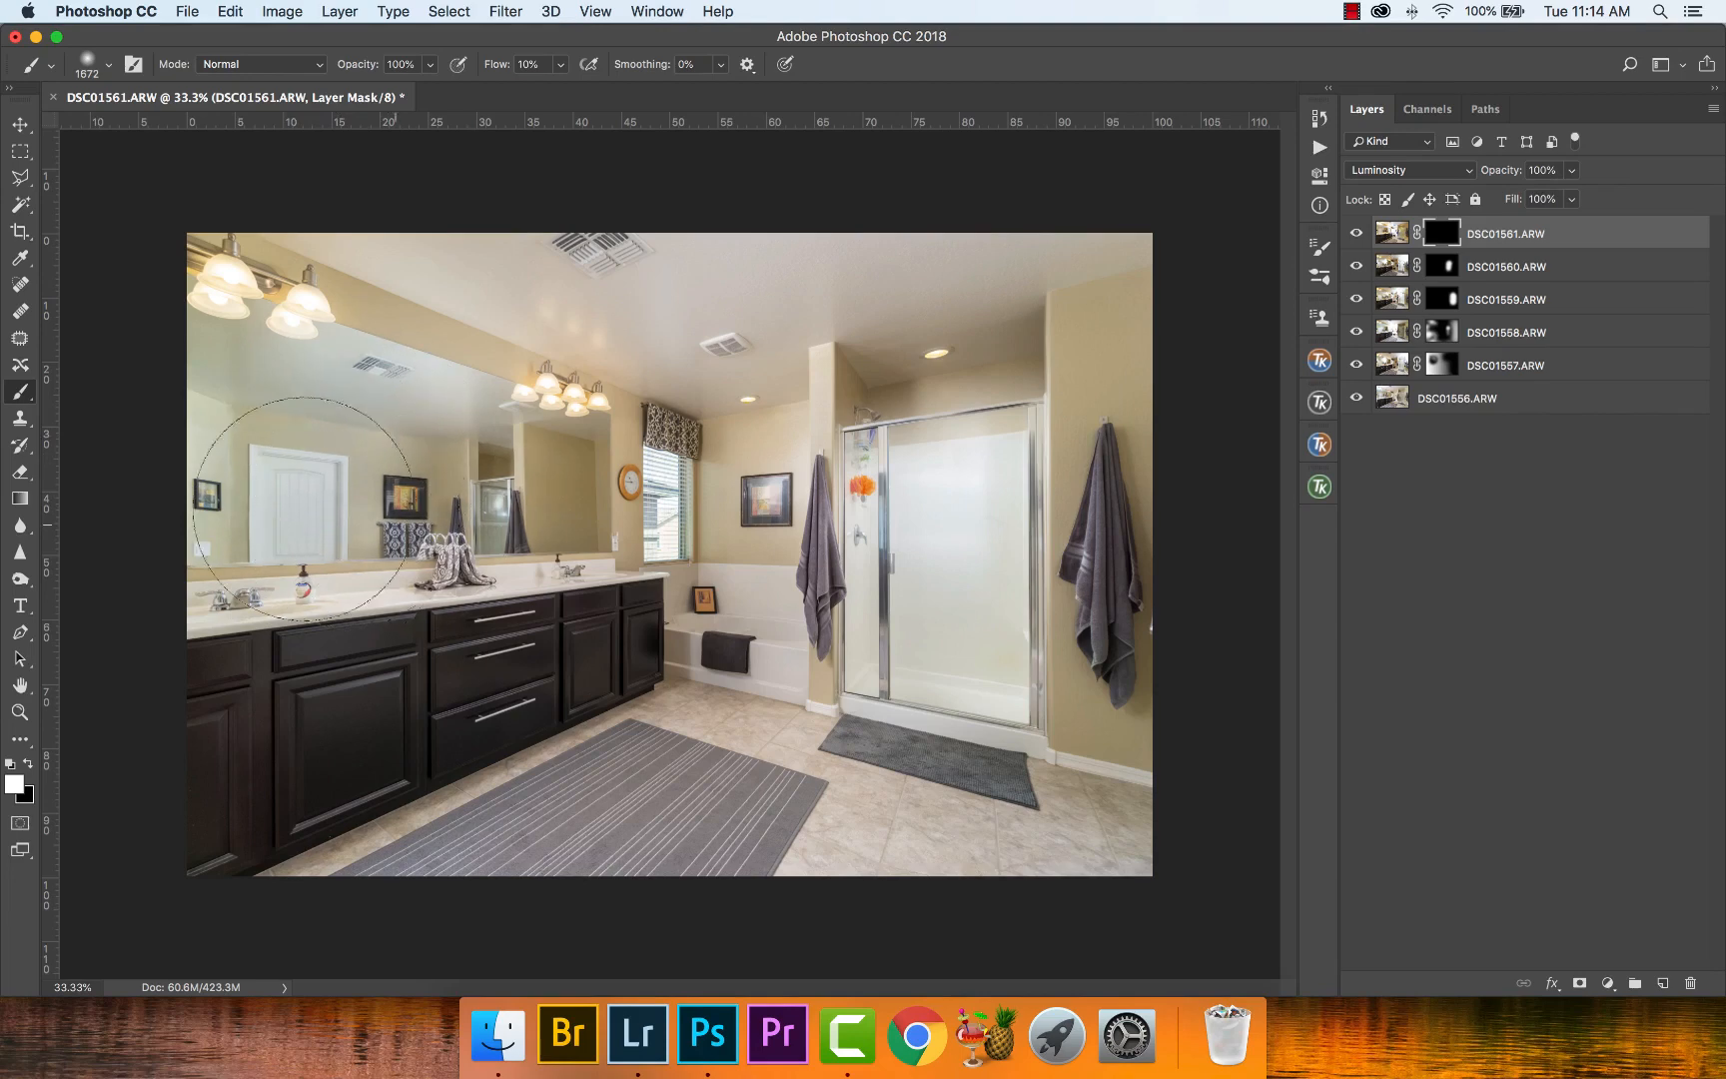
mouse_move(187, 501)
left_mouse_down()
mouse_move(442, 517)
mouse_move(376, 524)
left_mouse_up()
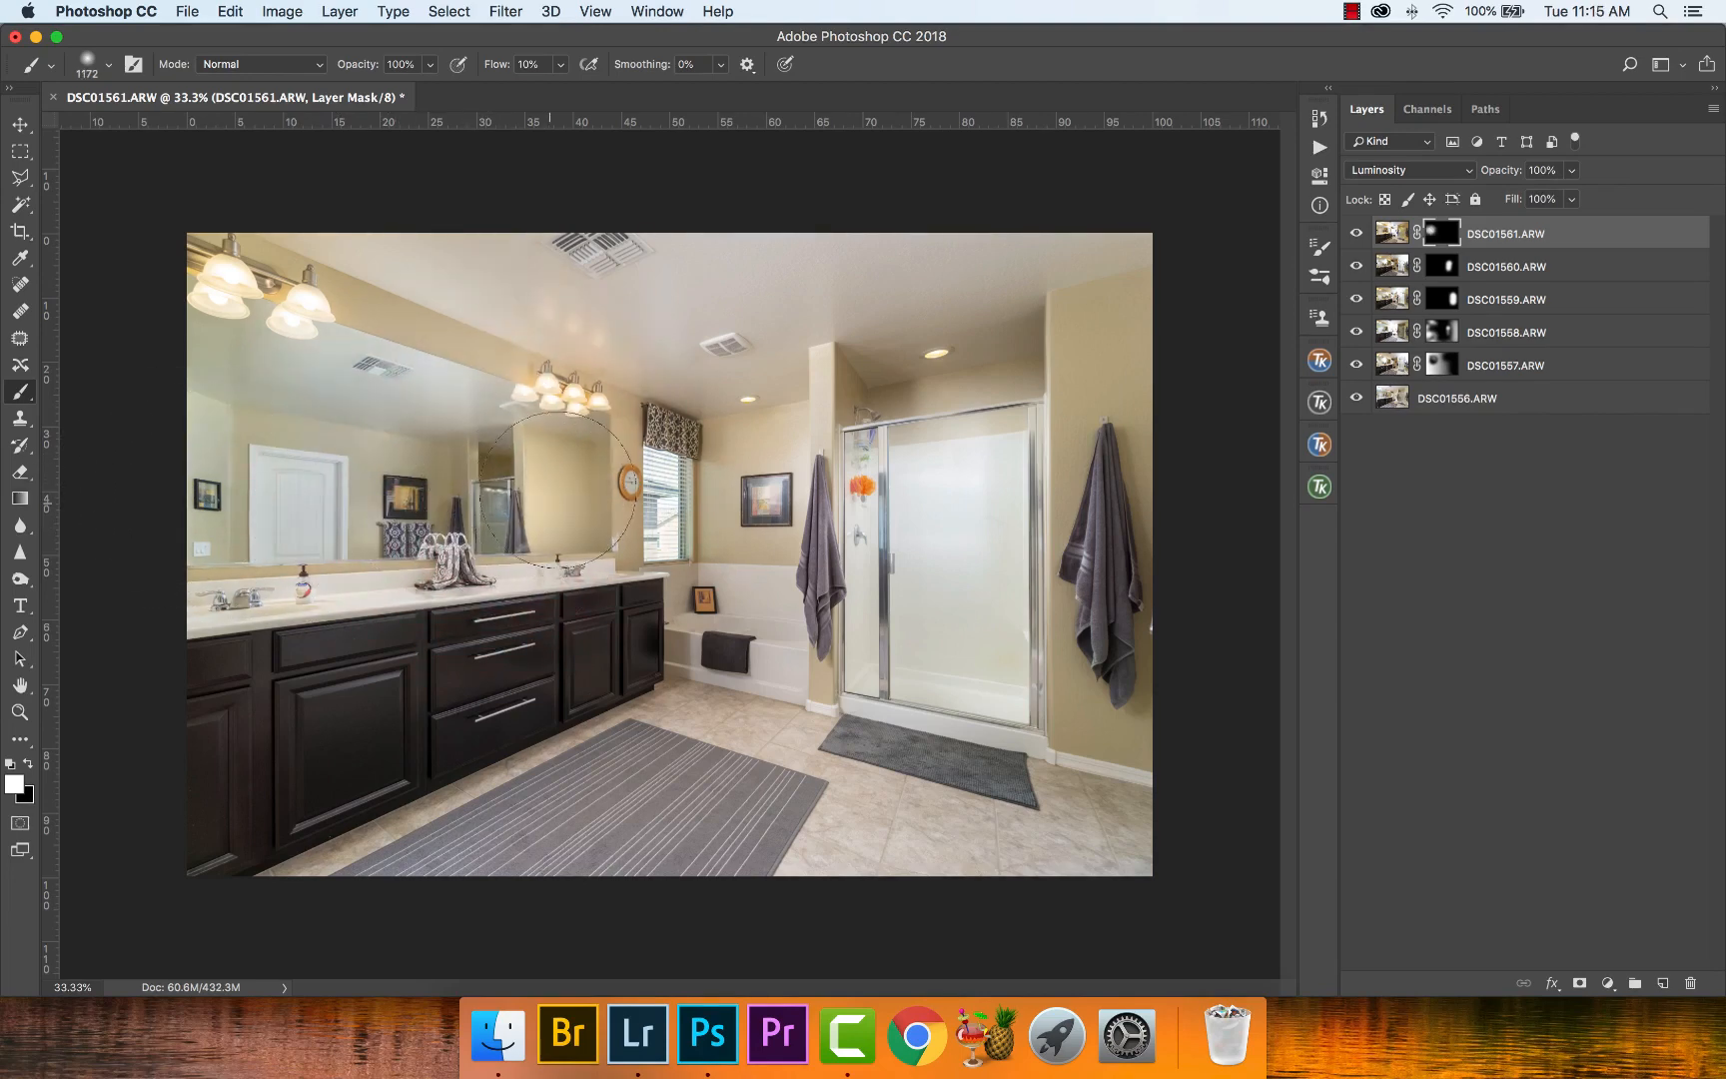
- Examine the mirror and window area up close with the DSC01557.ARW layer hidden and with its mask disabled
key("z")
left_click_drag(495, 502, 589, 520)
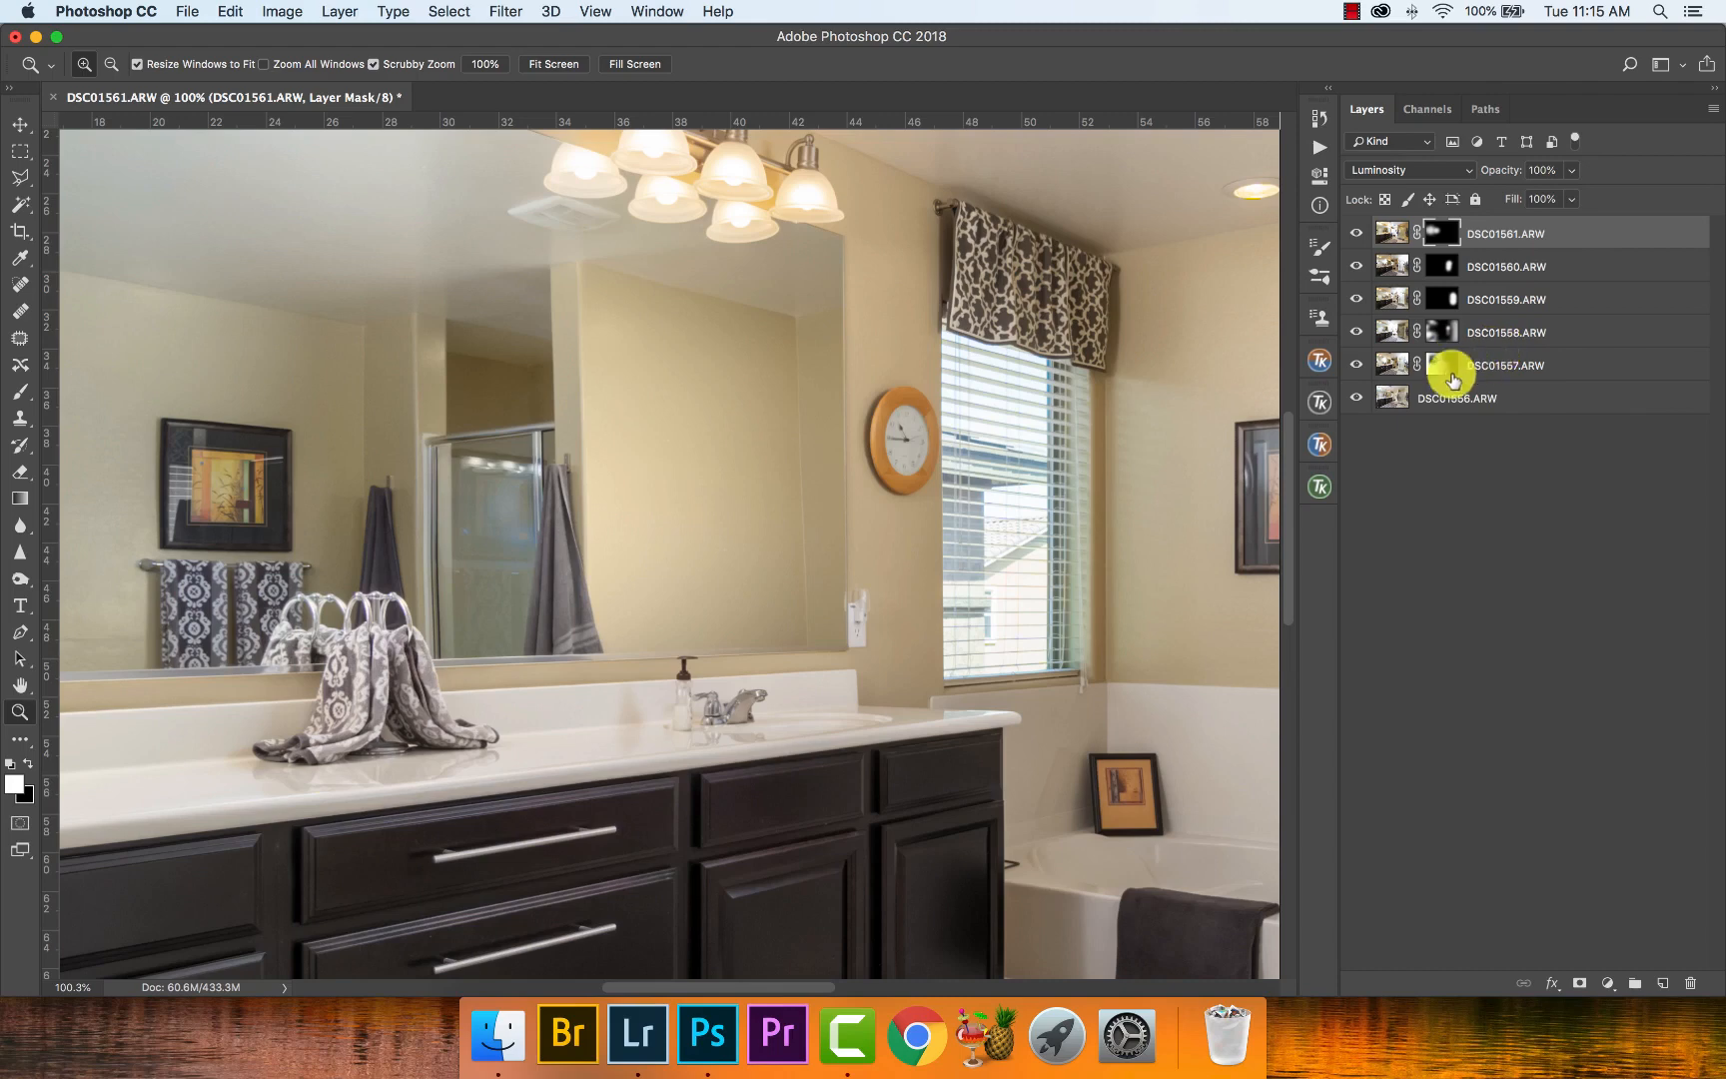
left_click(1357, 364)
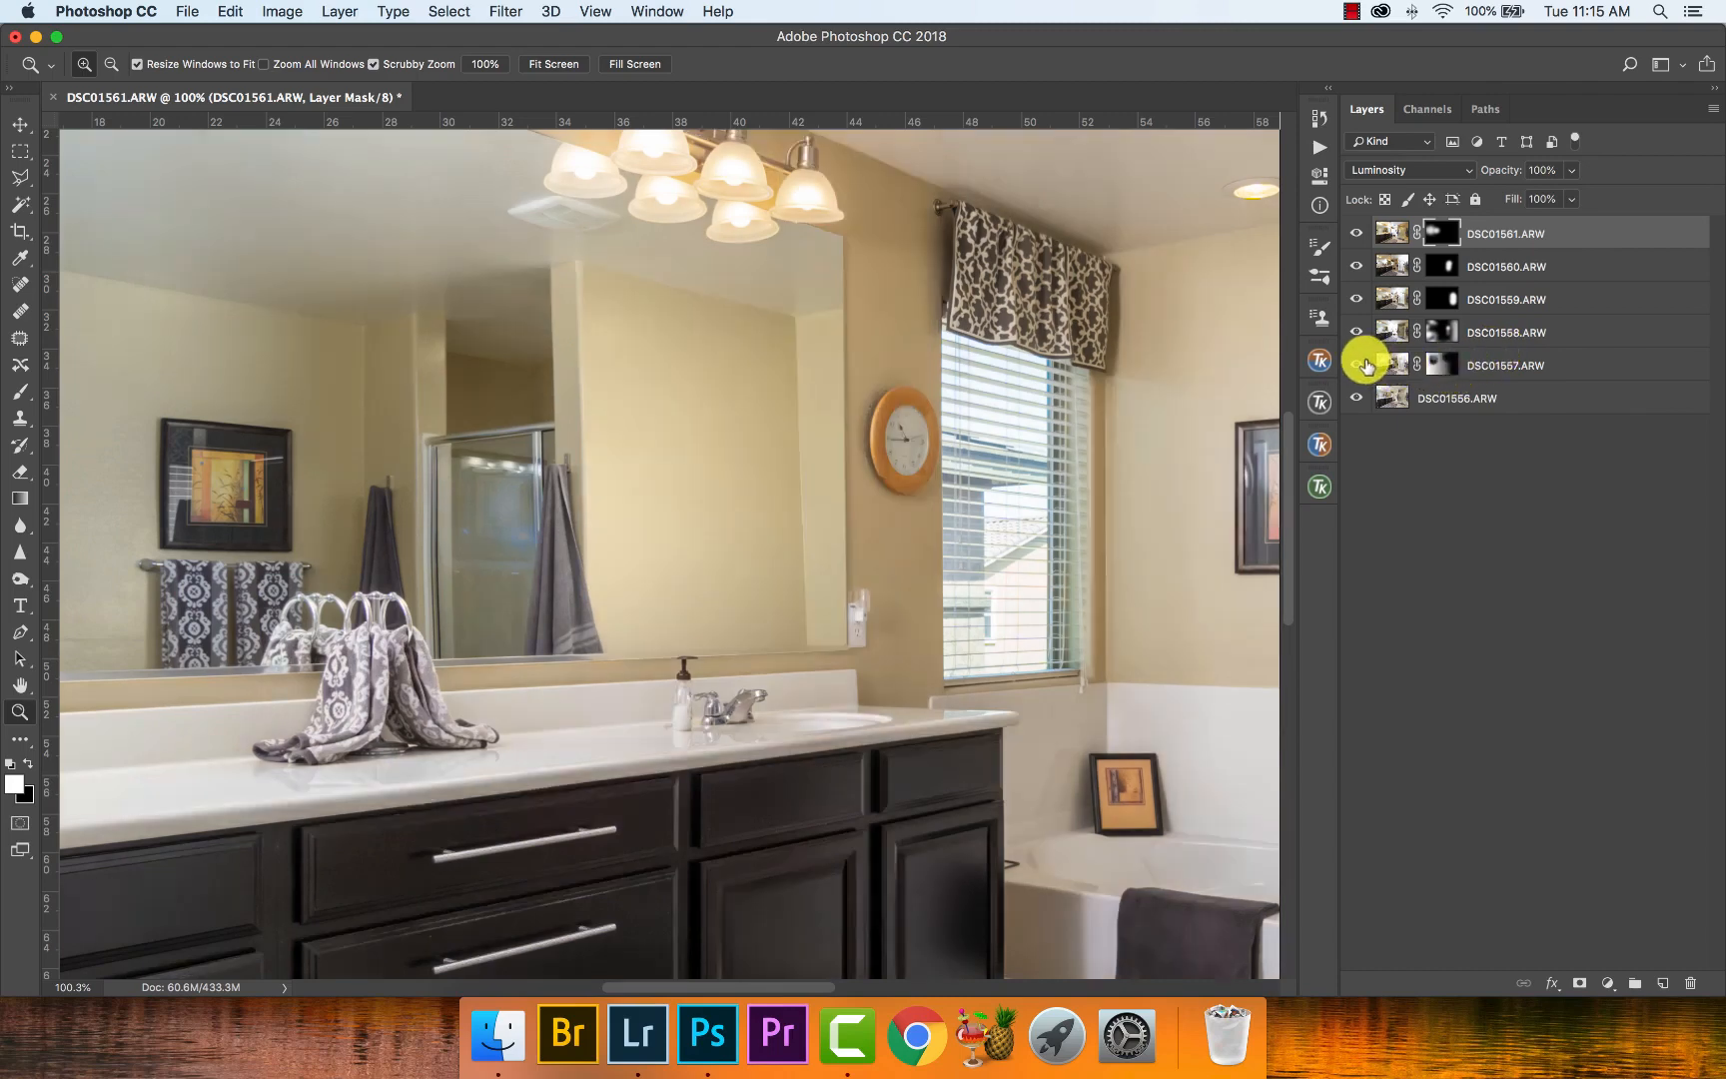
left_click(1358, 364)
left_click(1438, 367, "shift")
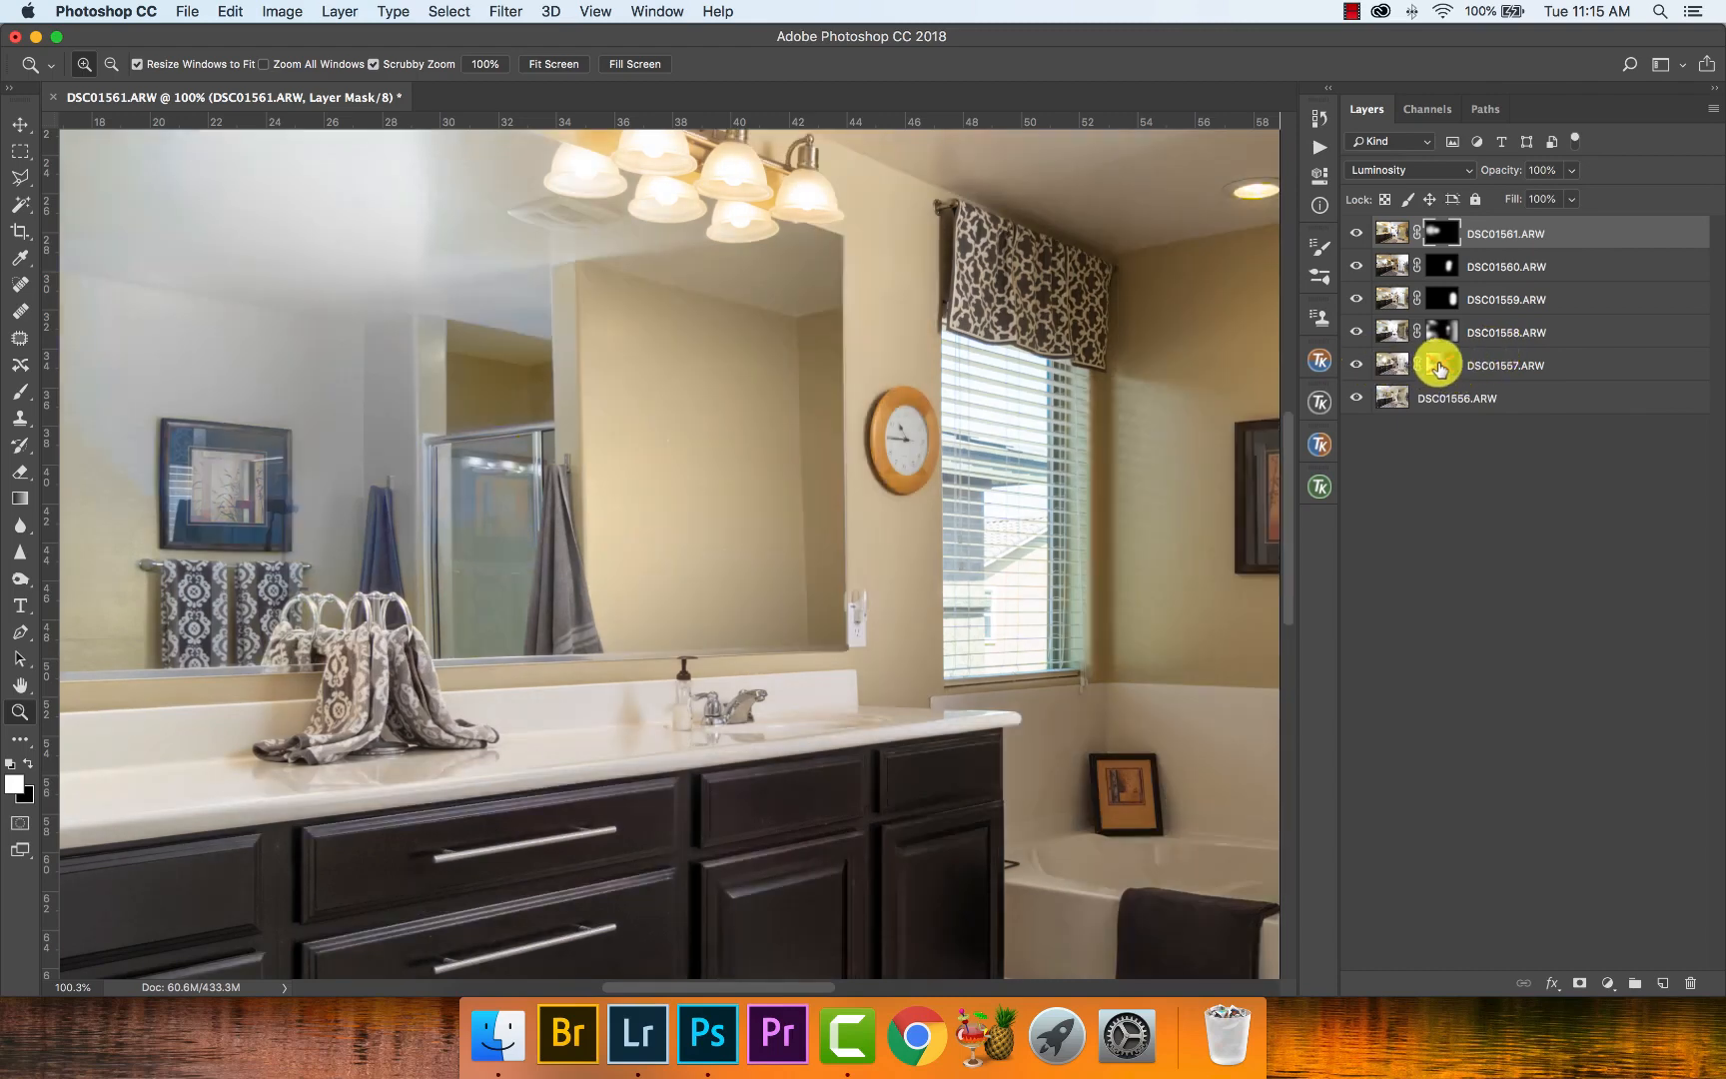
left_click(1438, 367, "shift")
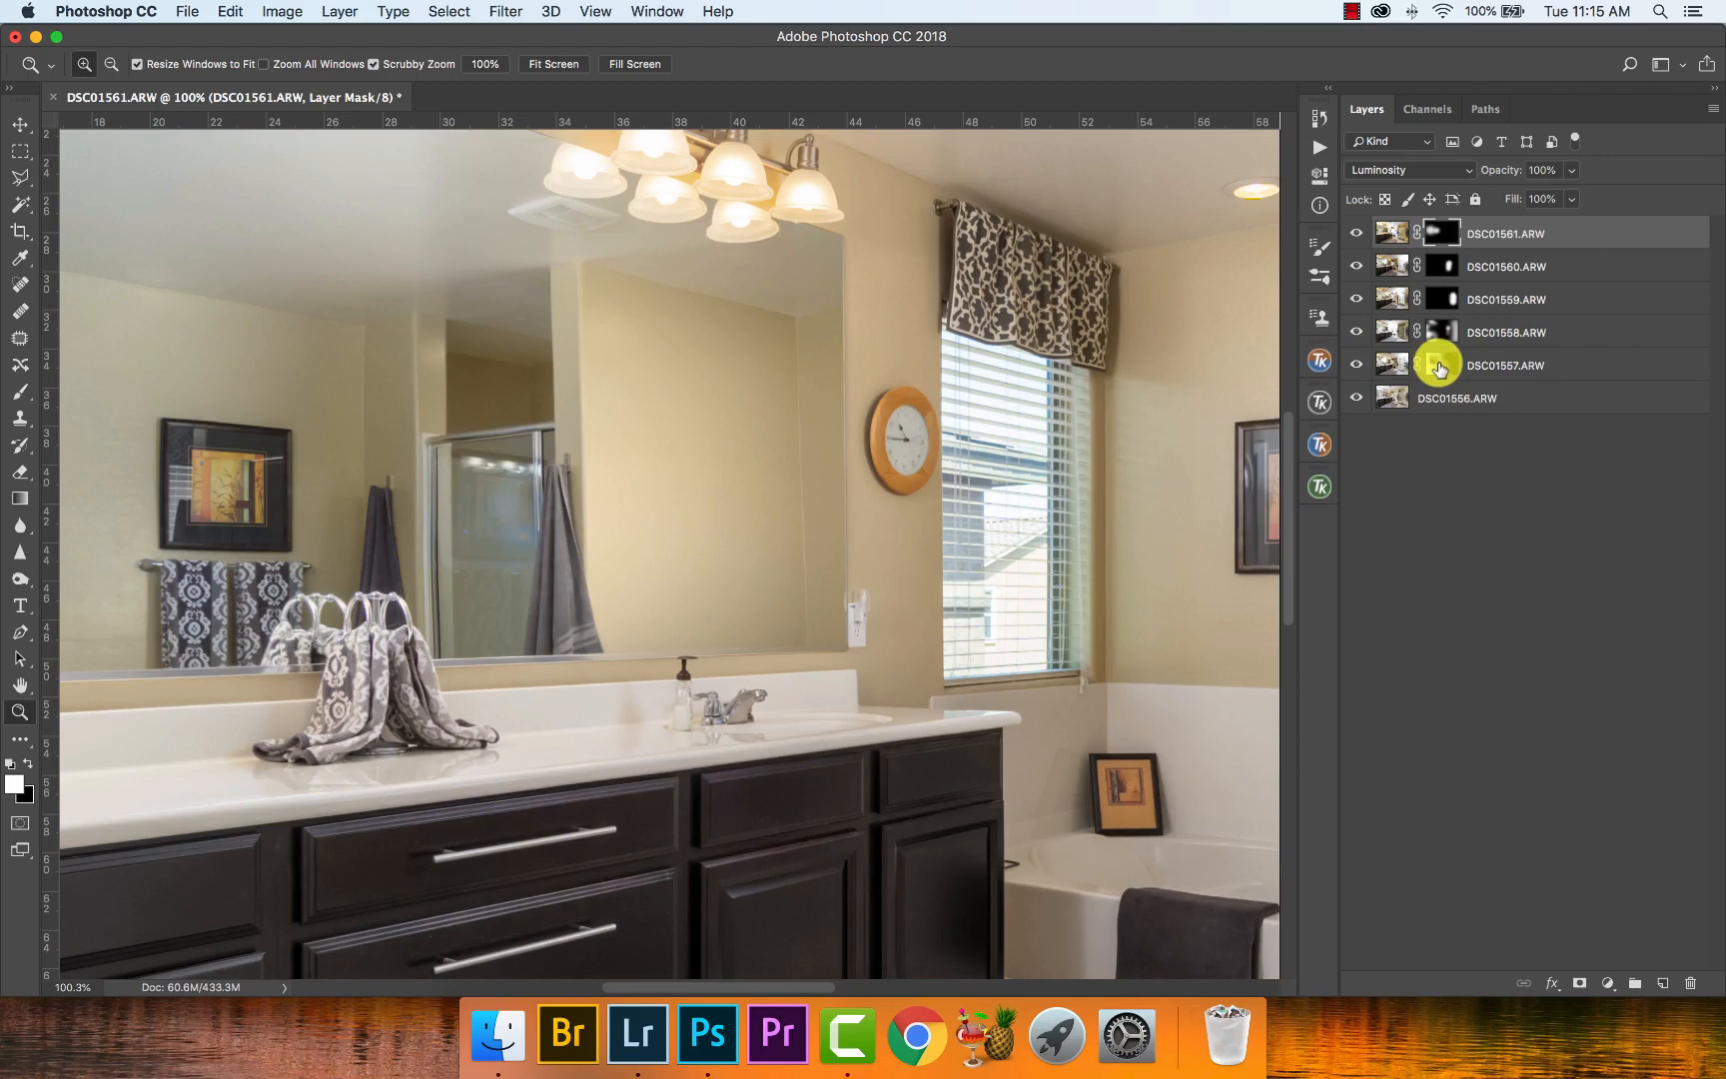
- Paint white on the DSC01557.ARW mask over the mirror above the counter towels with a 1172 px brush at 10% flow
left_click(1438, 366)
key("b")
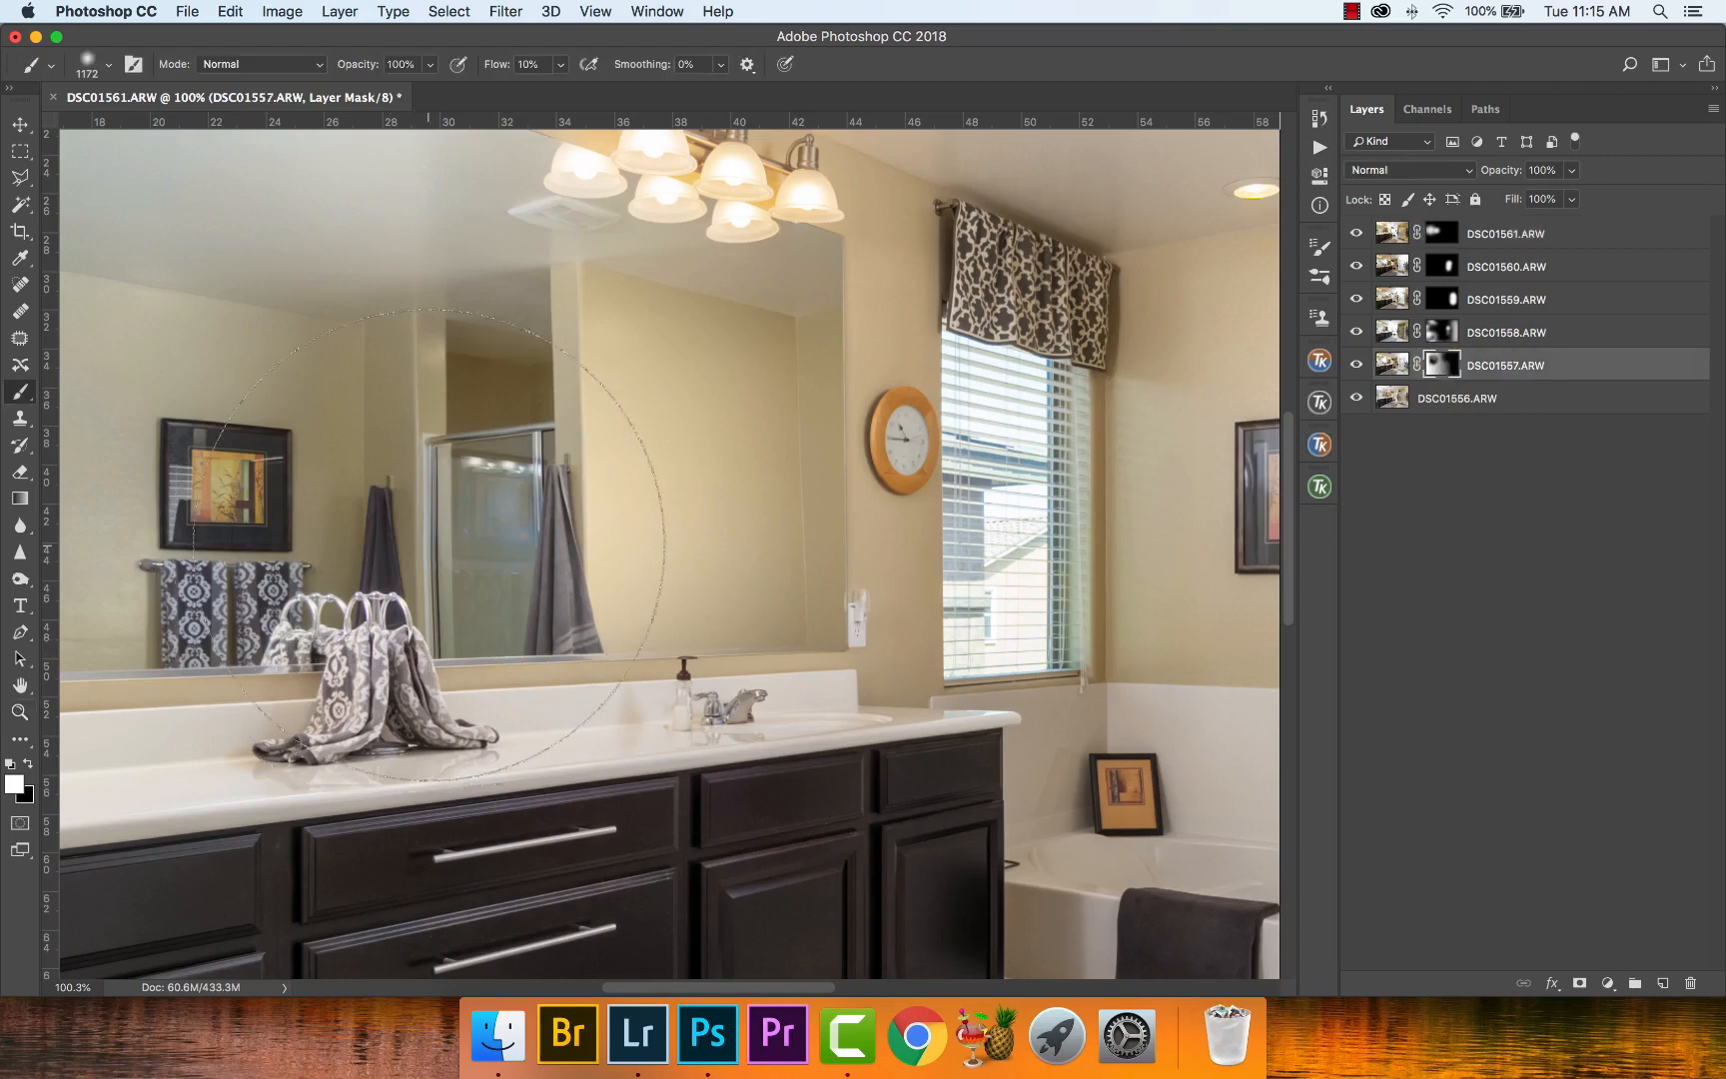
left_click_drag(520, 548, 475, 565)
key("z")
key("super+minus")
key("super+minus")
key("super+minus")
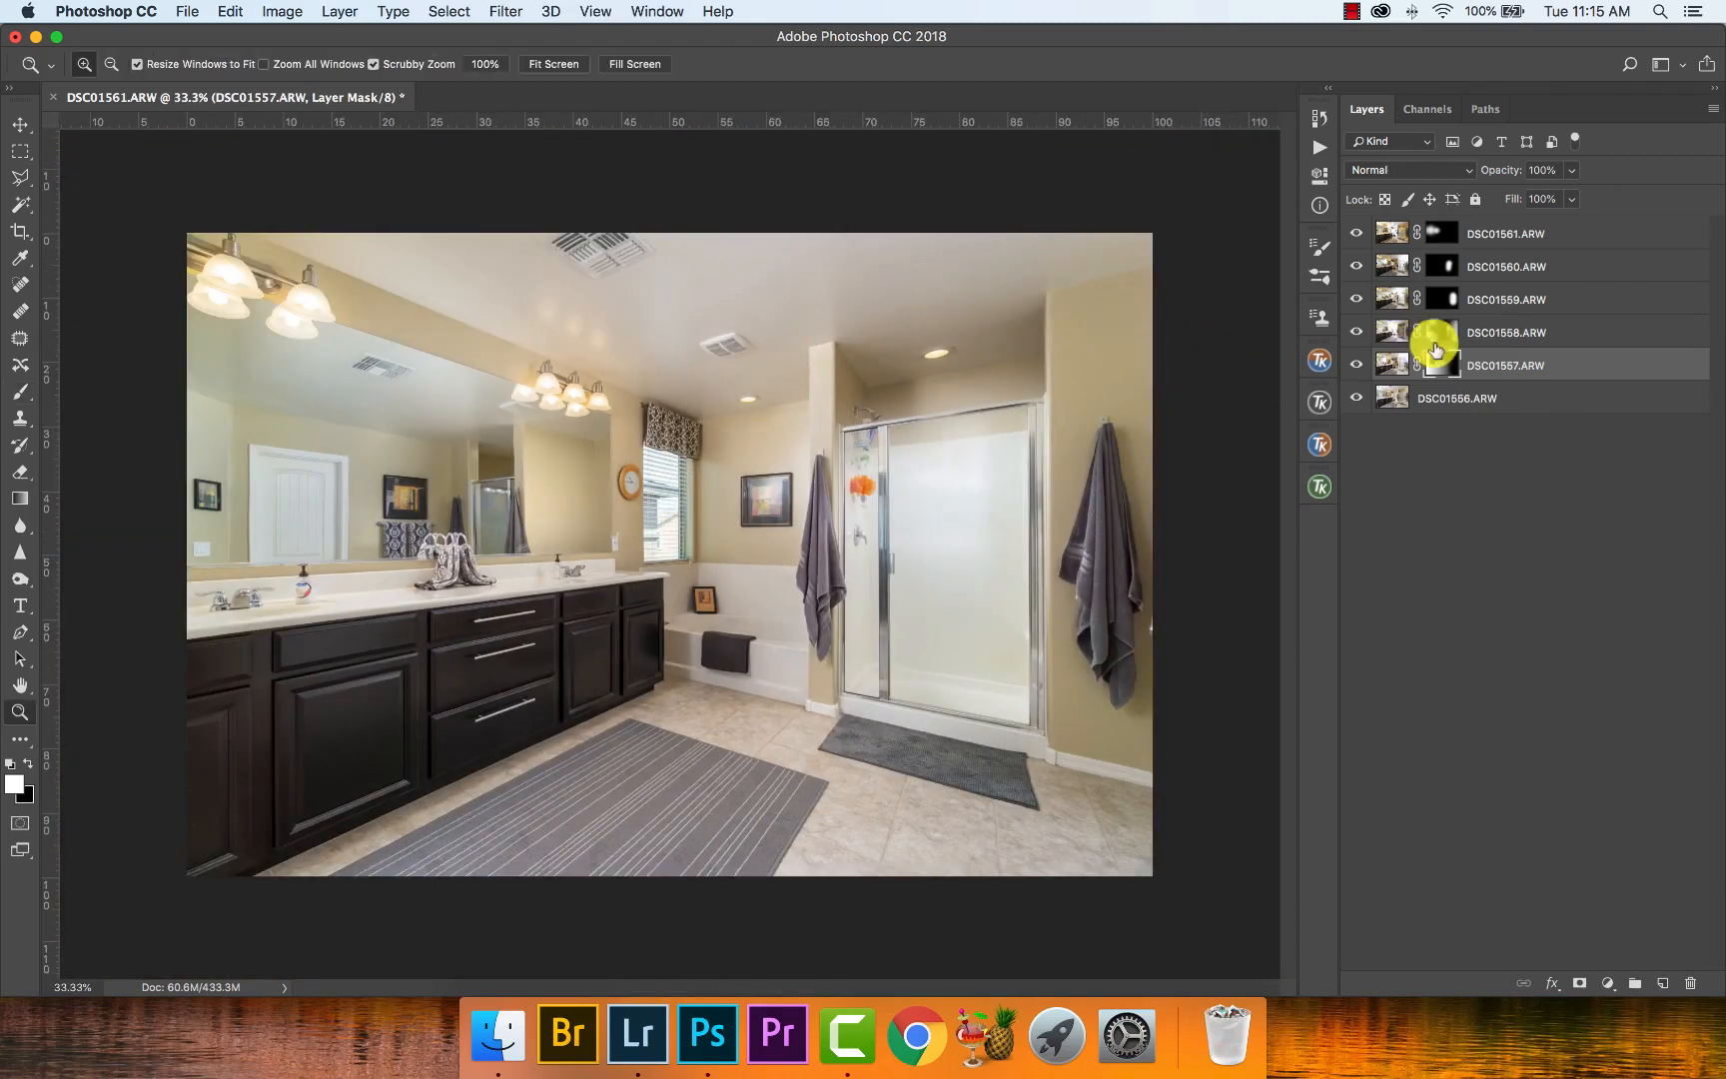
- Paint white on the DSC01561.ARW mask across more of the mirror reflection with 1380 px and 938 px brushes
left_click(1434, 230)
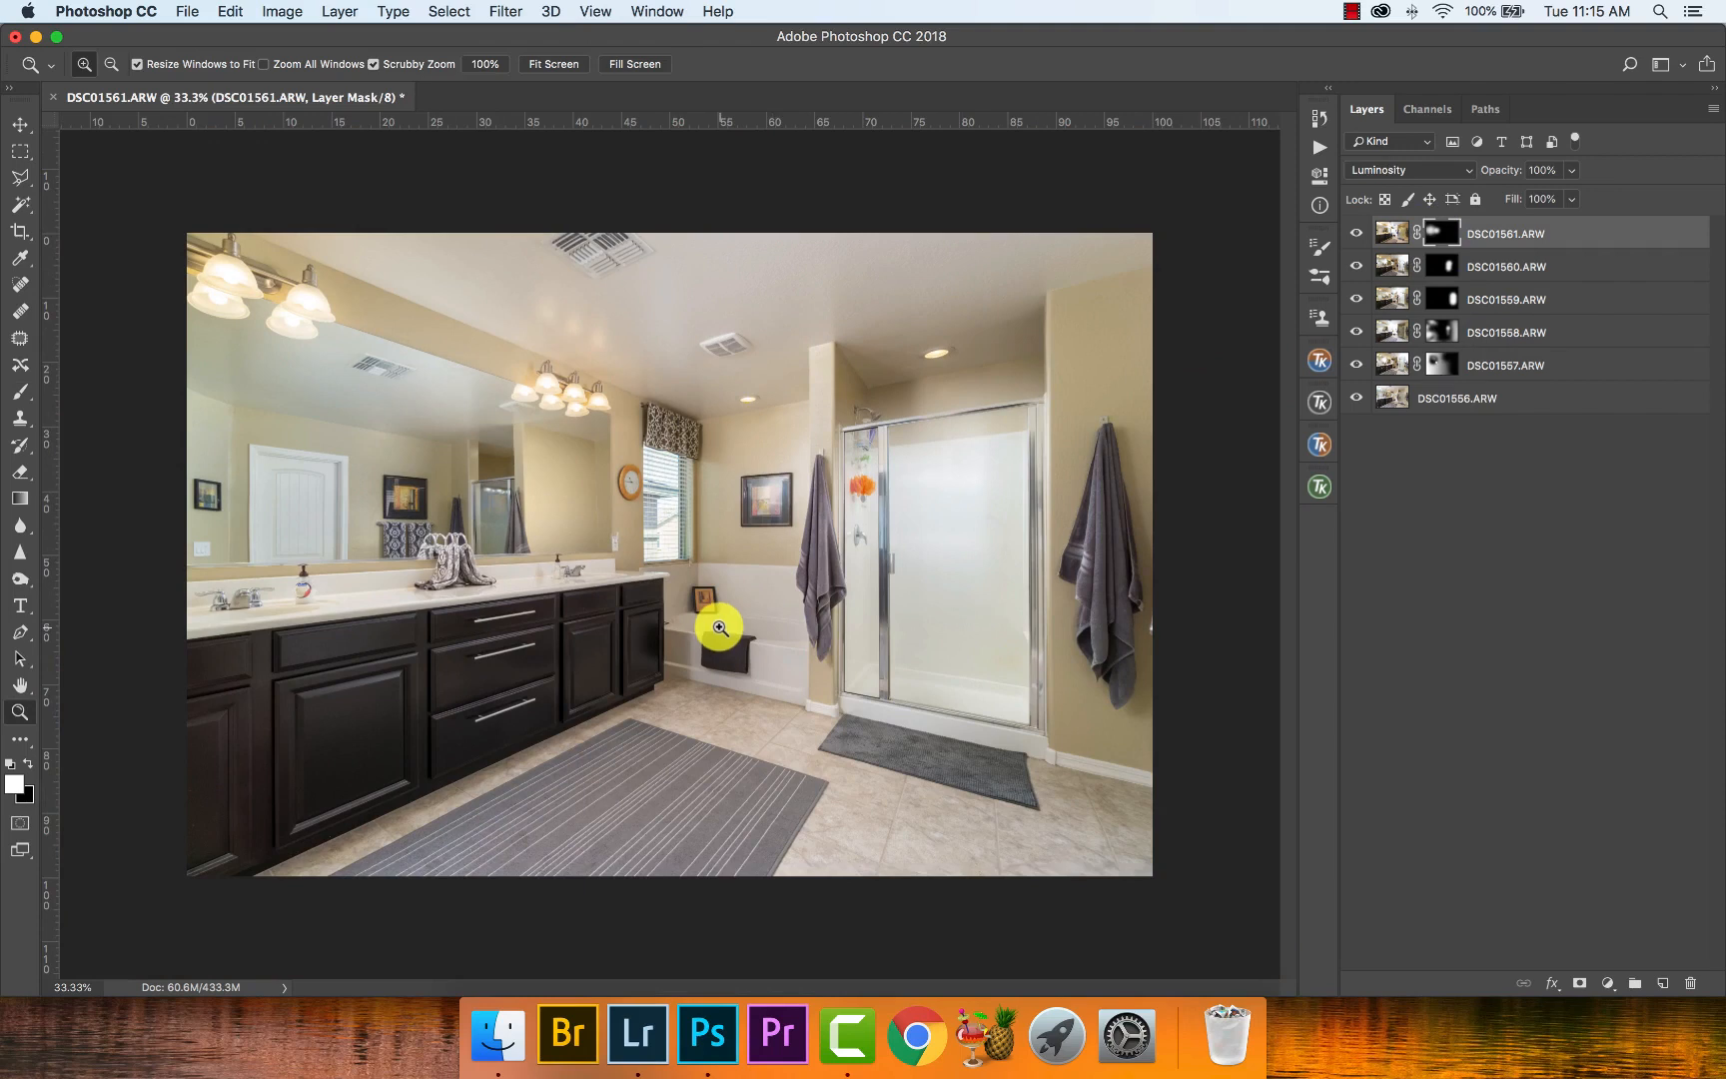
key("b")
left_click_drag(349, 445, 510, 444)
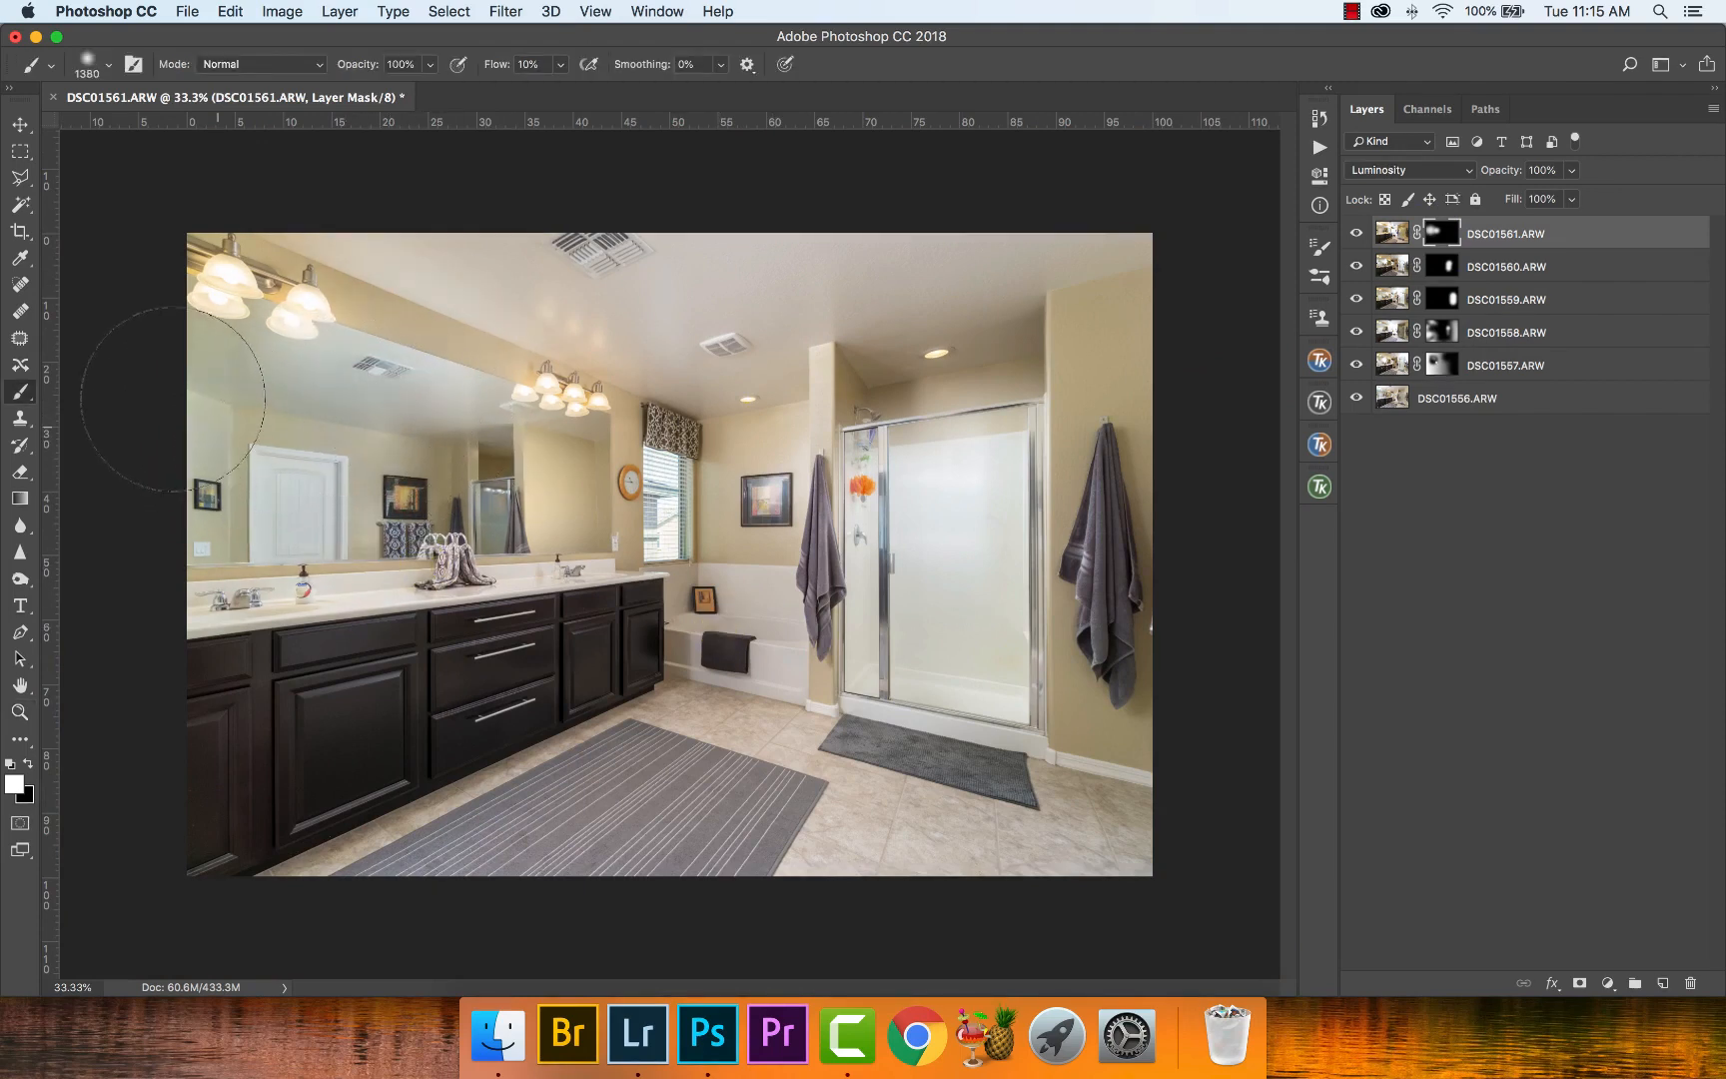
key("x")
mouse_move(559, 491)
left_mouse_down()
mouse_move(529, 478)
mouse_move(561, 473)
left_mouse_up()
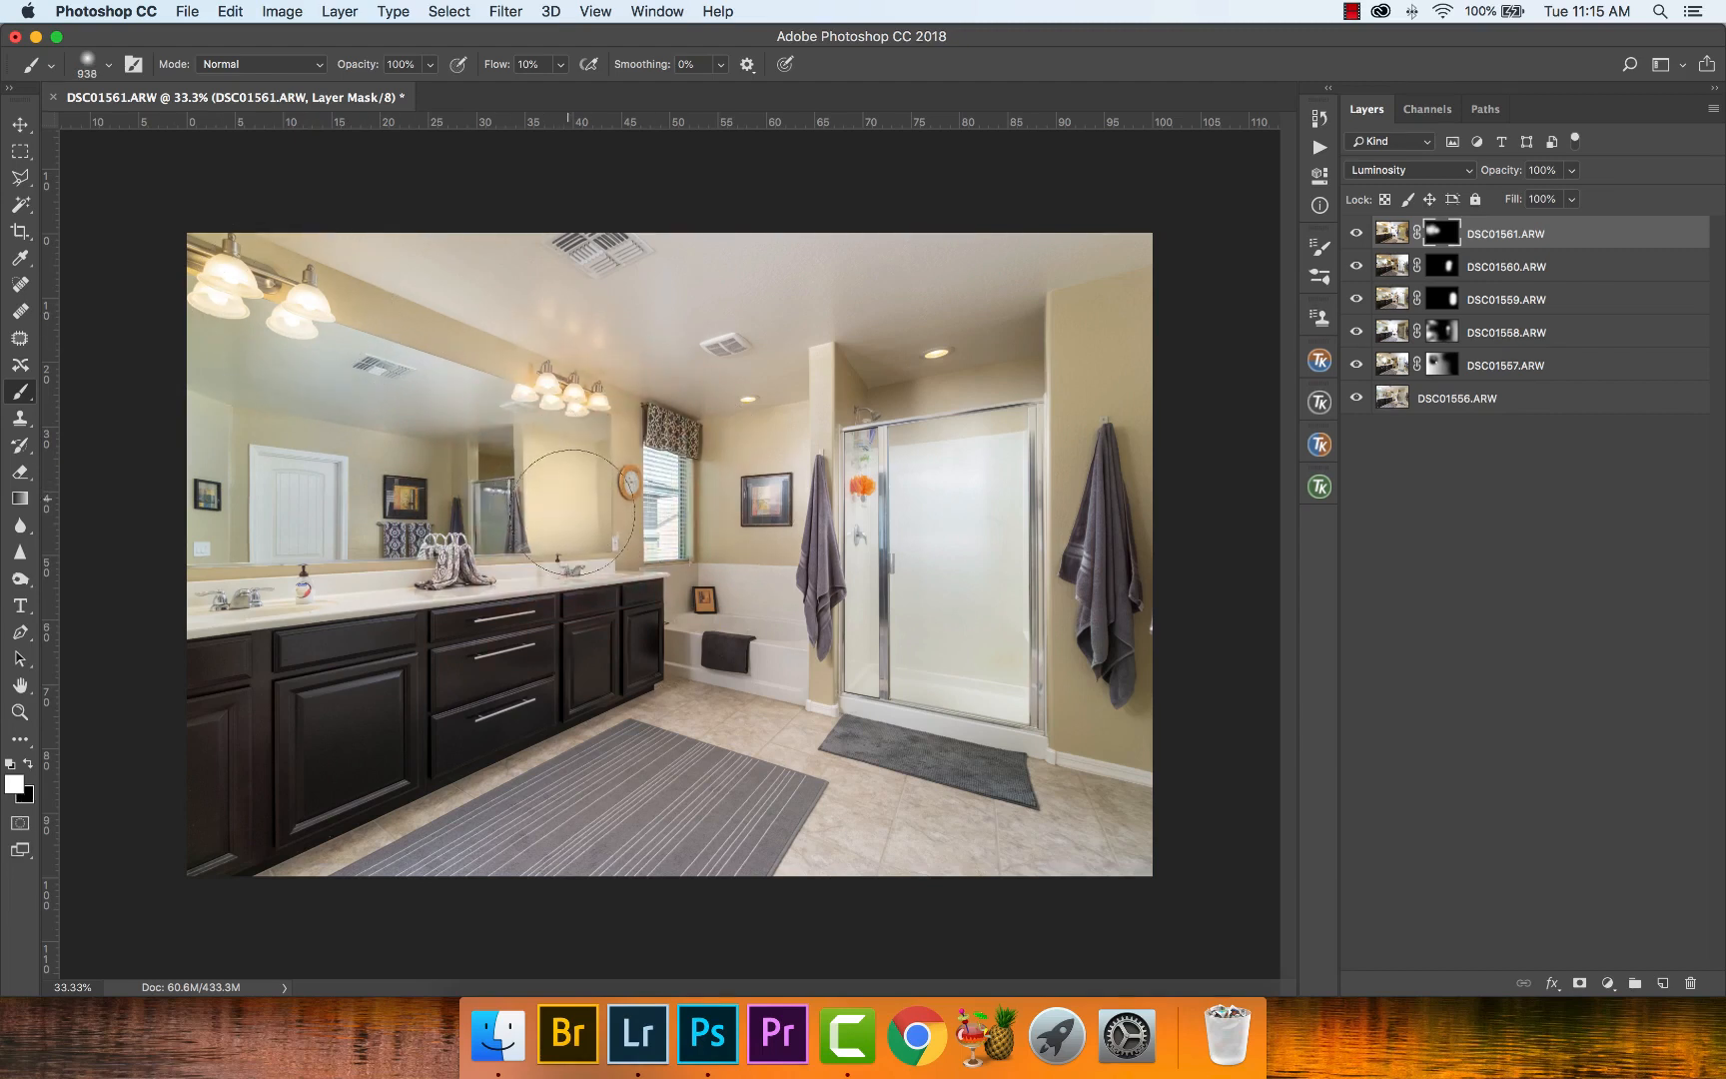
- Paint white on the DSC01561.ARW mask over the bathtub, the picture wall, the ceiling and the floor with 938 px and 1418 px brushes
left_click(722, 611)
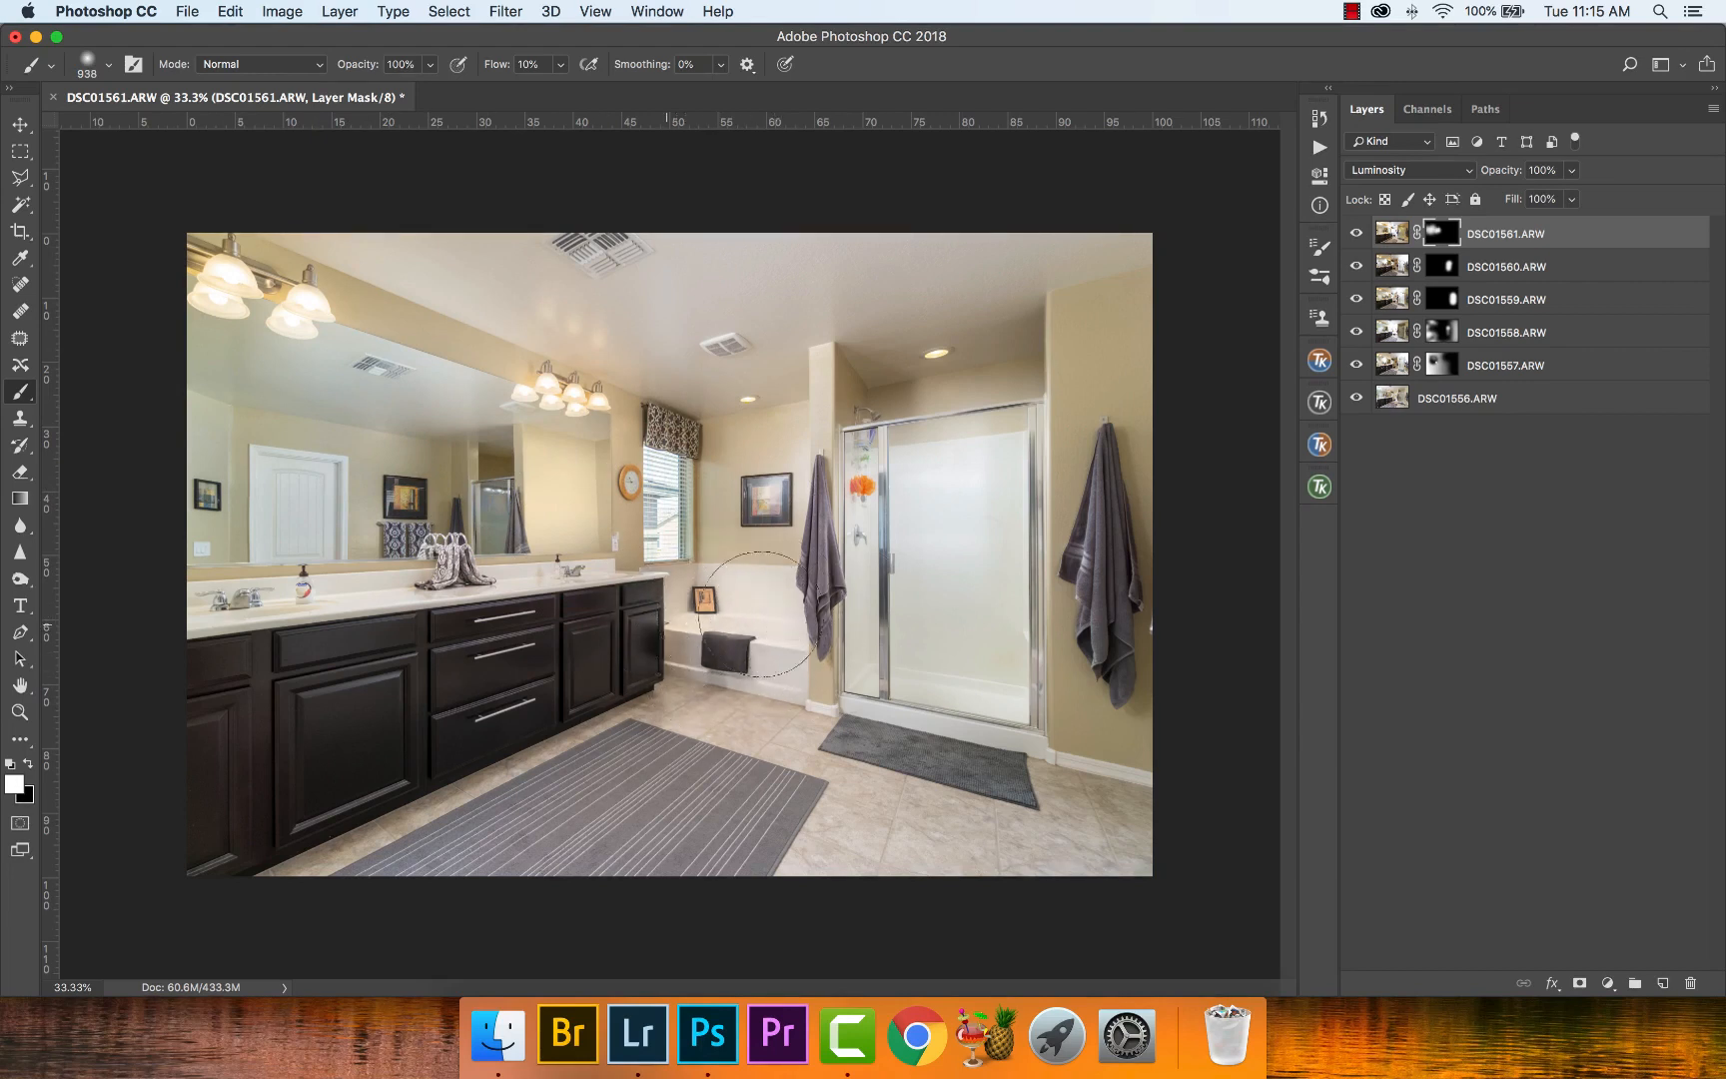
left_click_drag(756, 615, 769, 494)
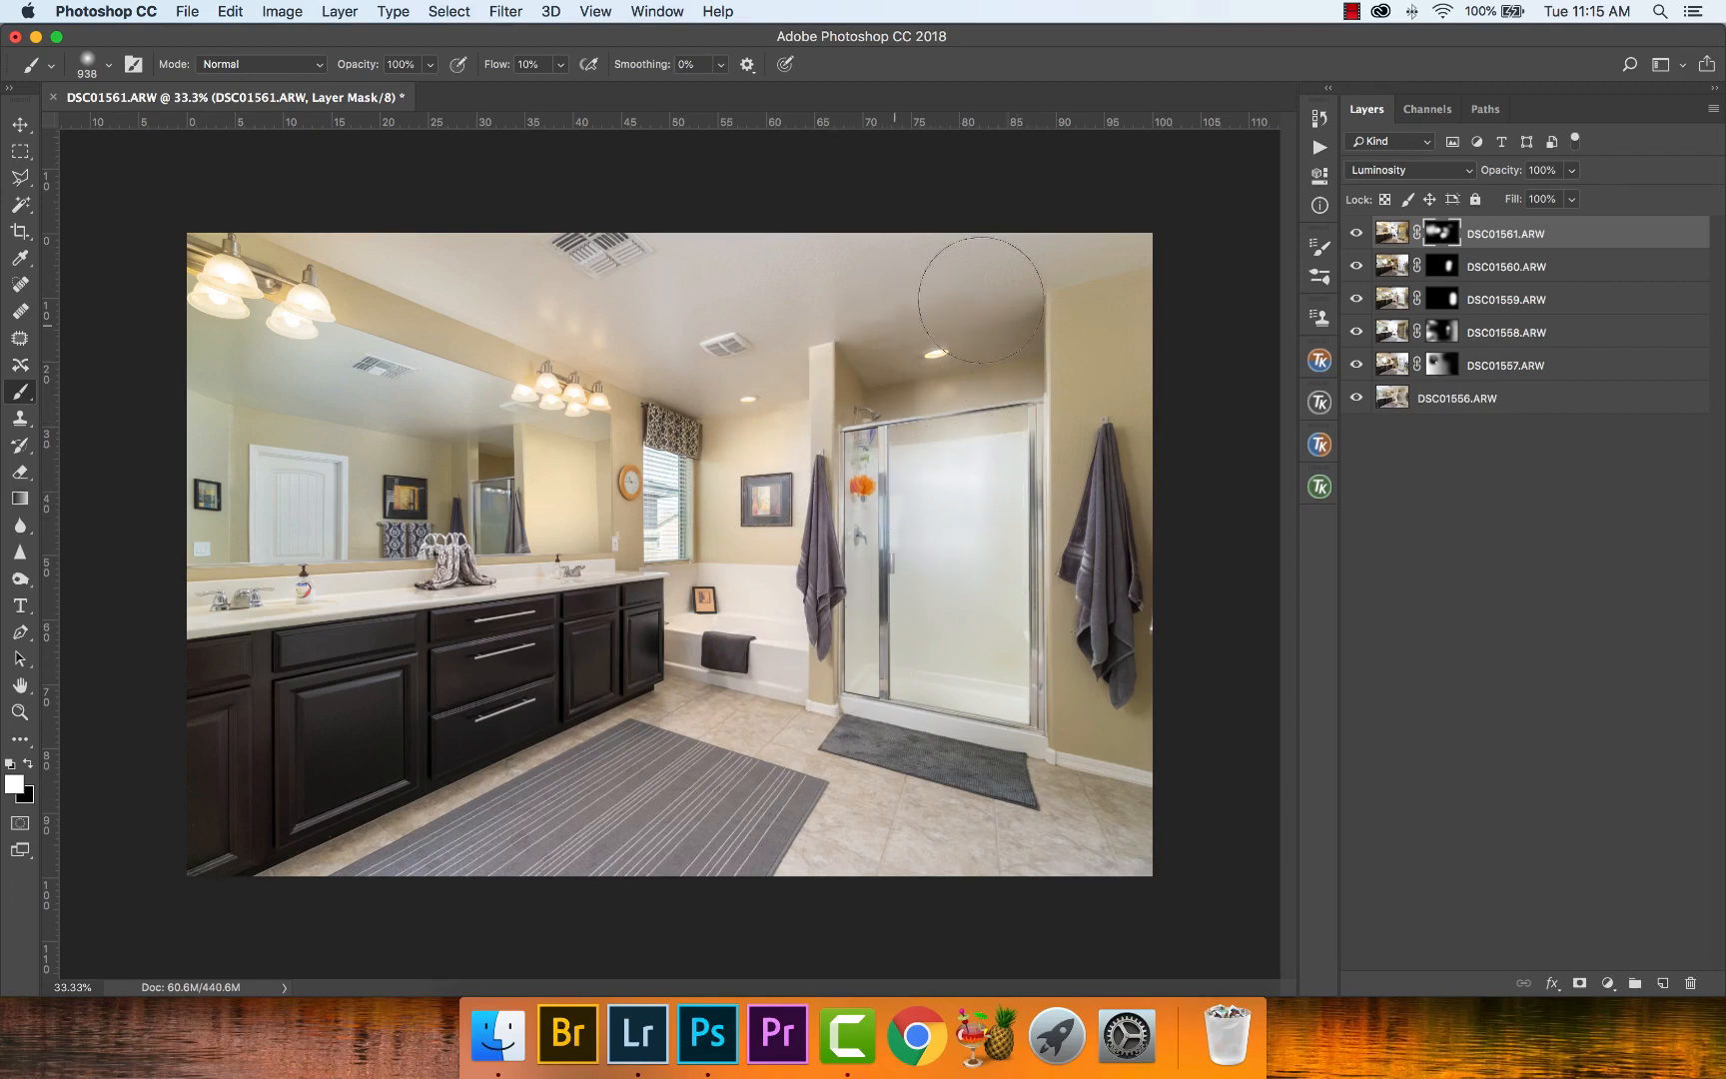
left_click_drag(683, 287, 773, 275)
key("x")
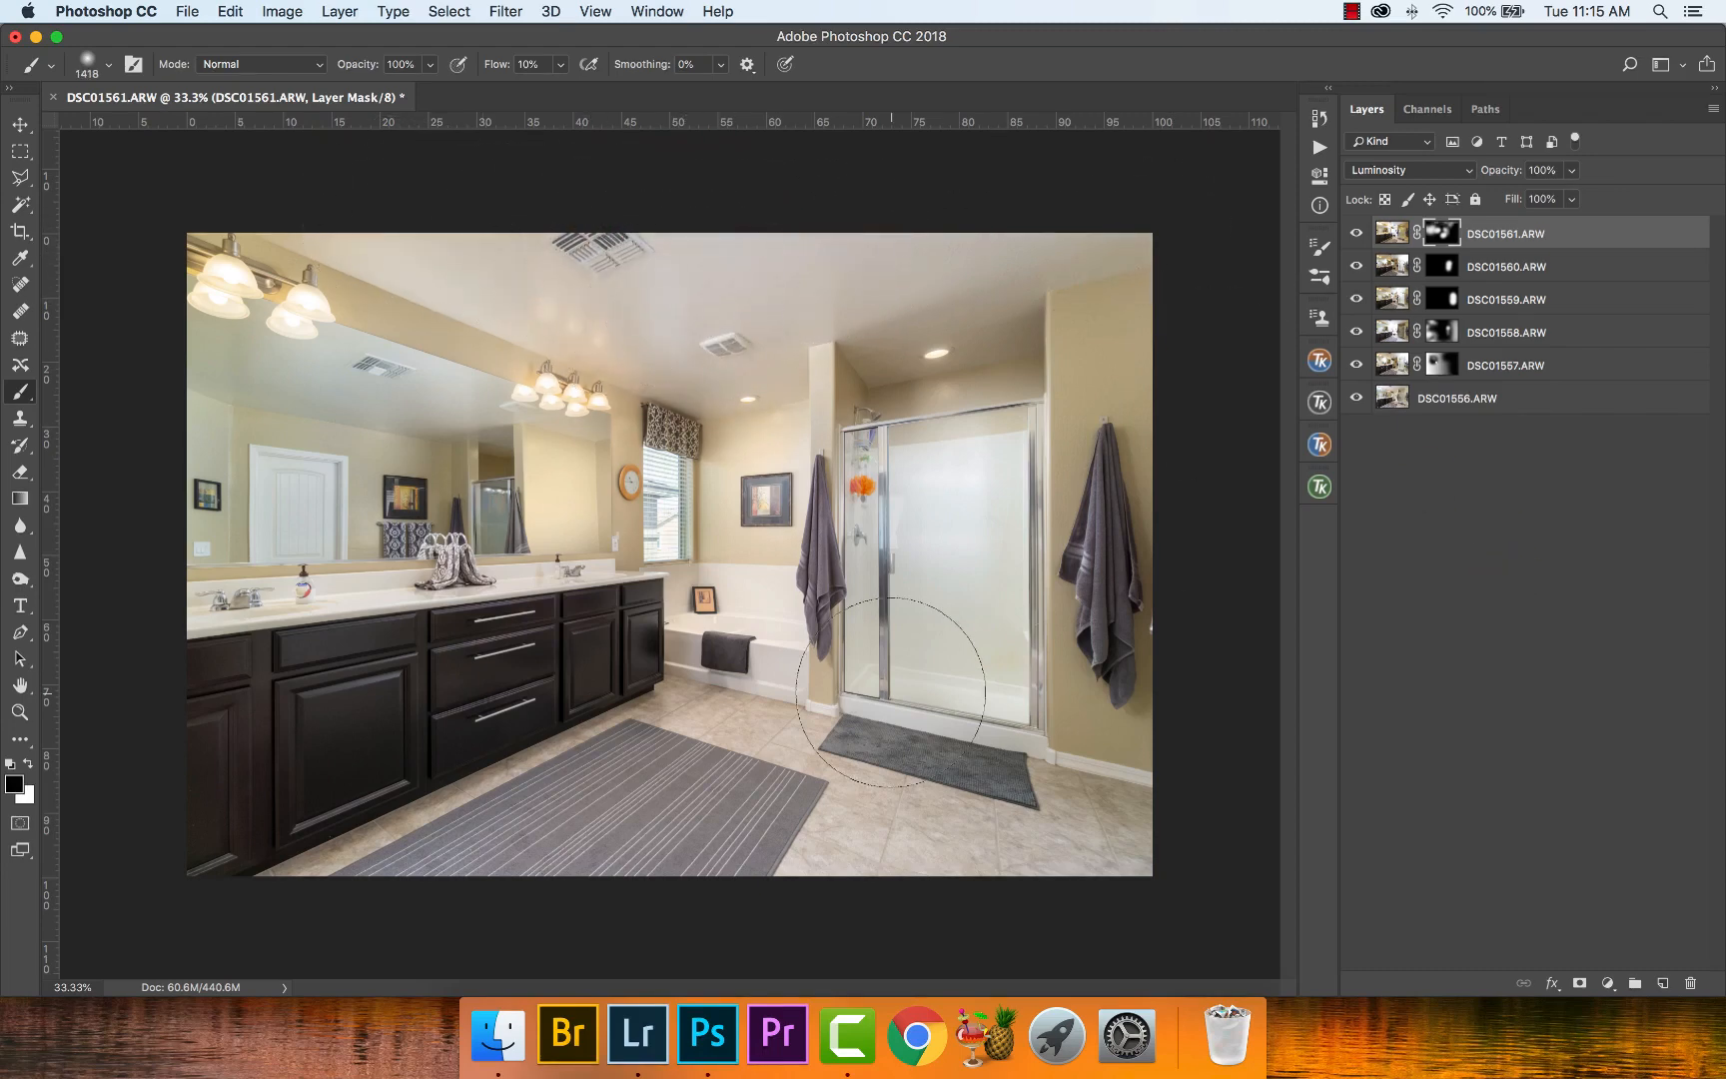
key("x")
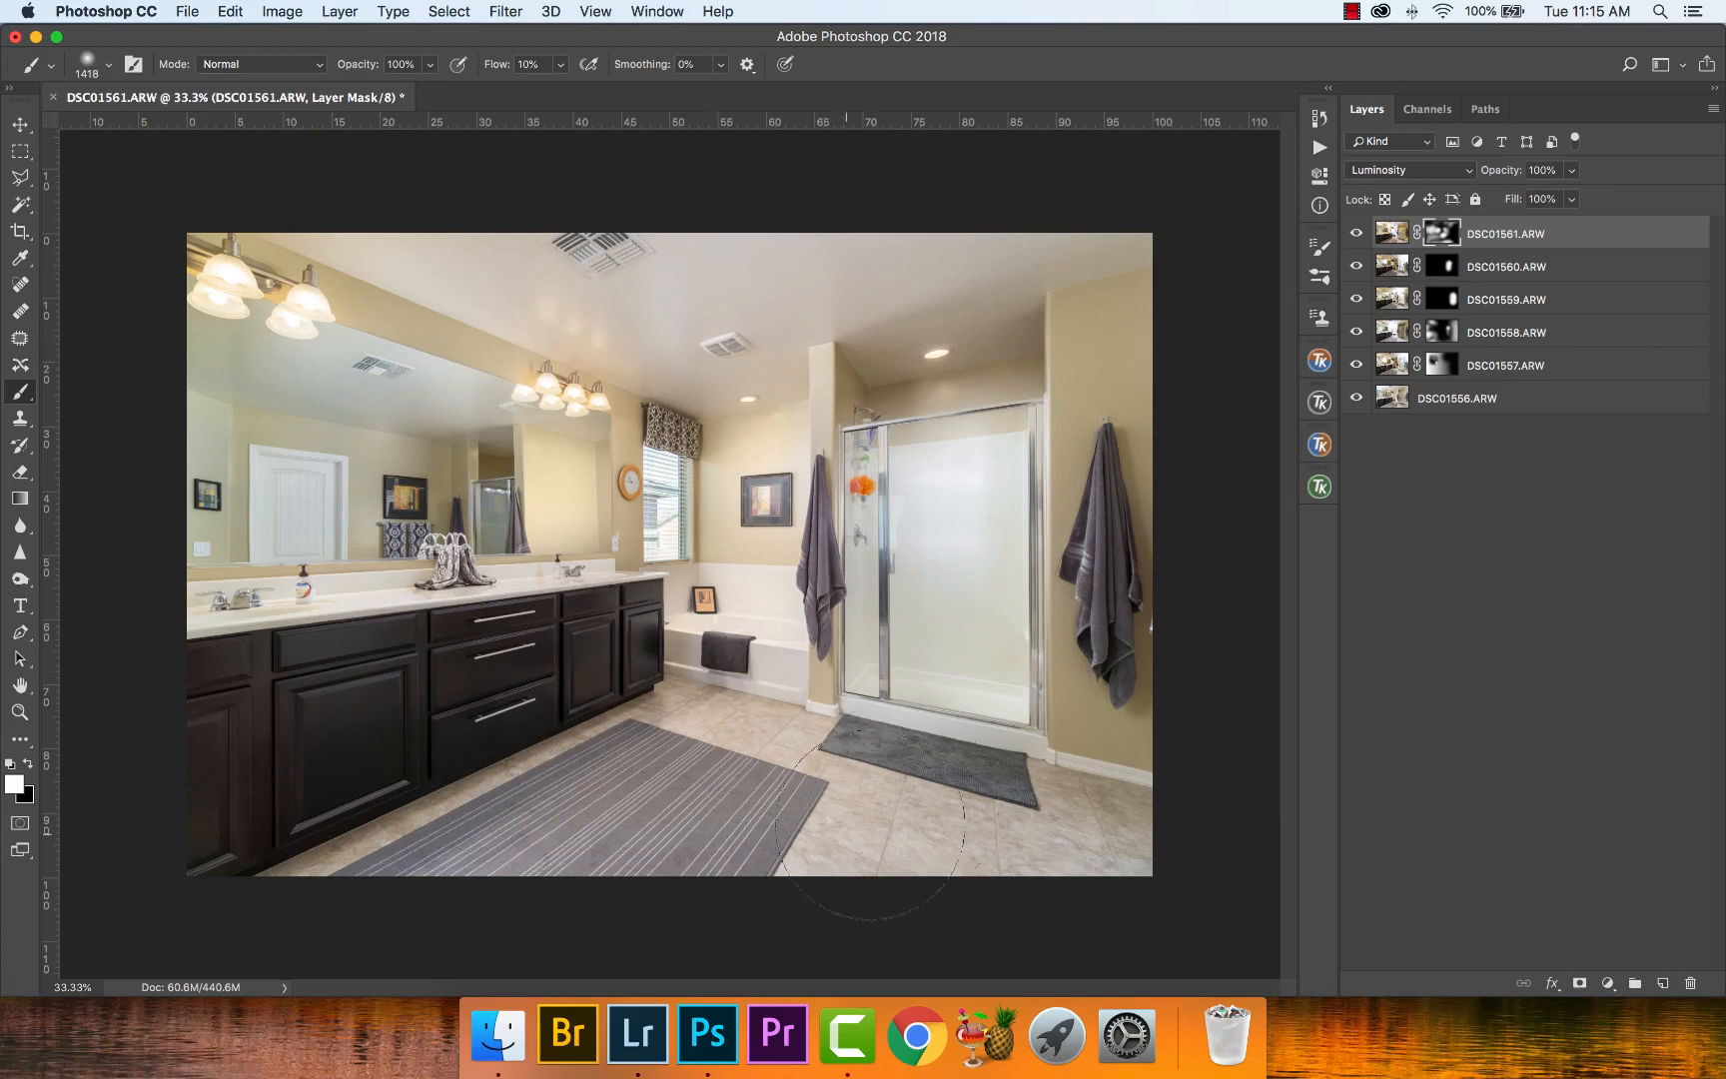
- Paint black on the DSC01561.ARW mask down the wall edge beside the shower with a 545 px brush, and undo the last stroke
key("z")
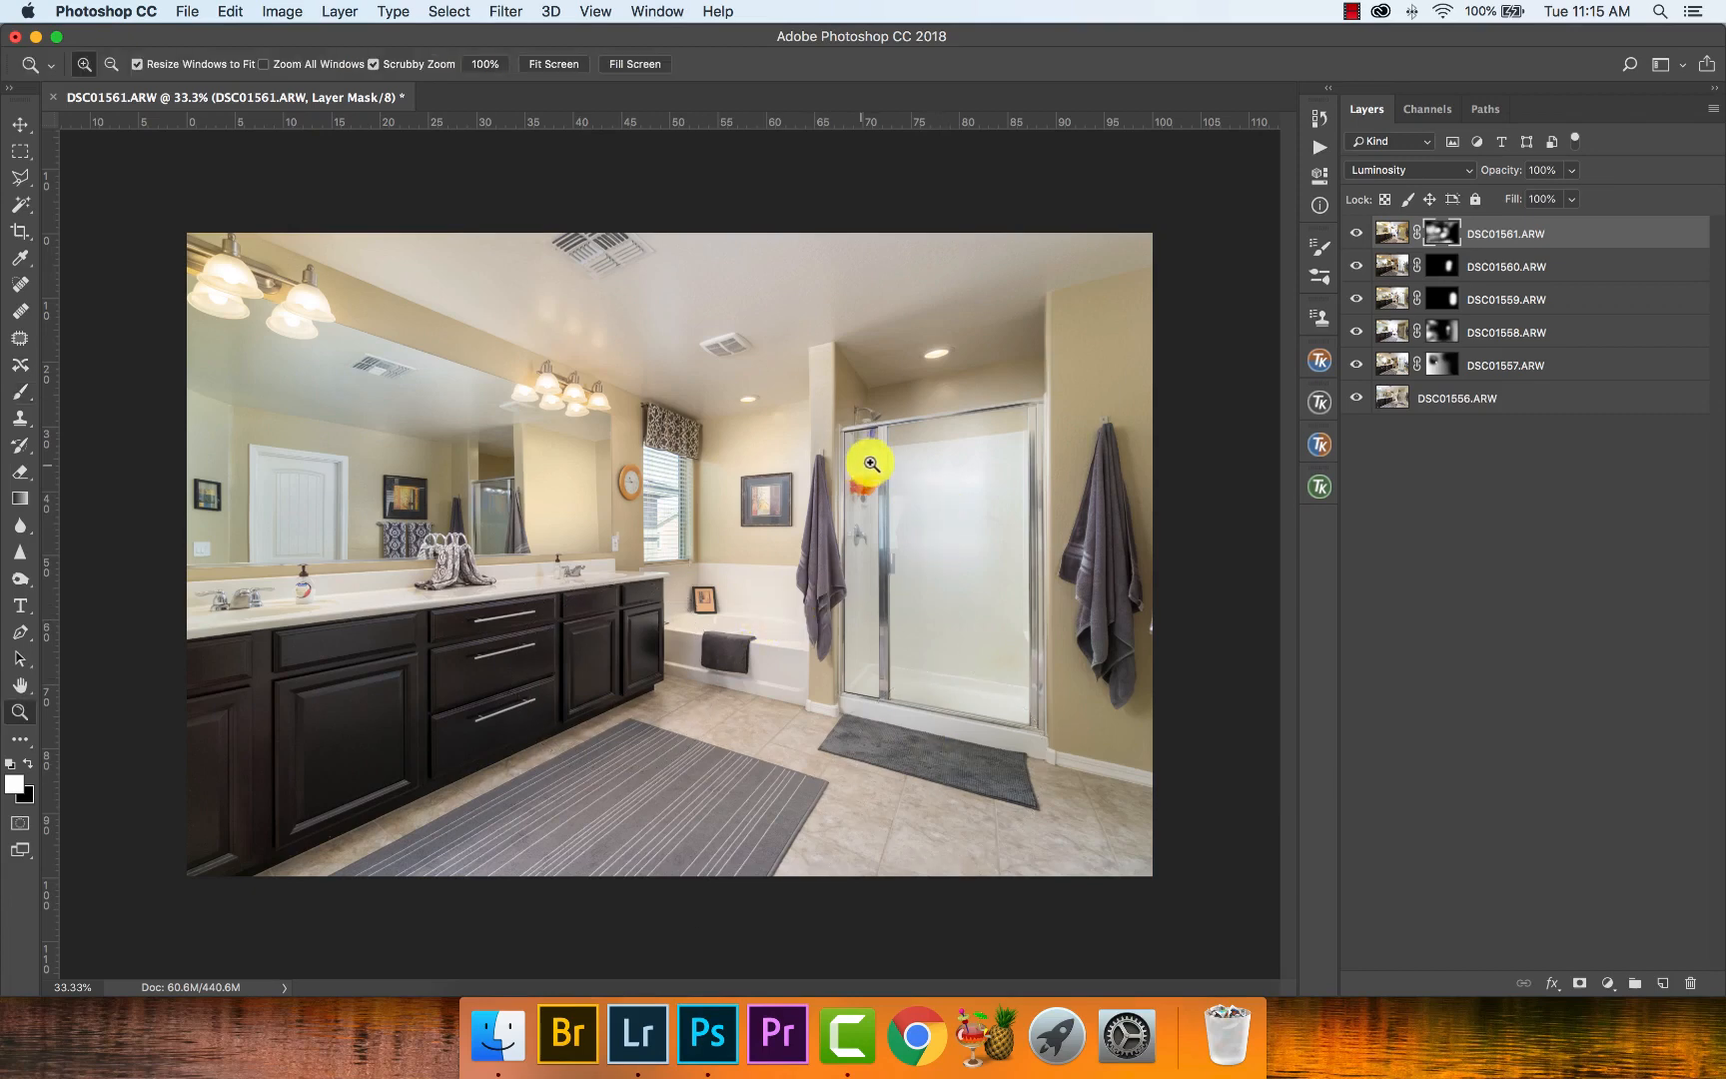
left_click_drag(871, 464, 917, 459)
left_click_drag(806, 458, 703, 460)
key("b")
key("x")
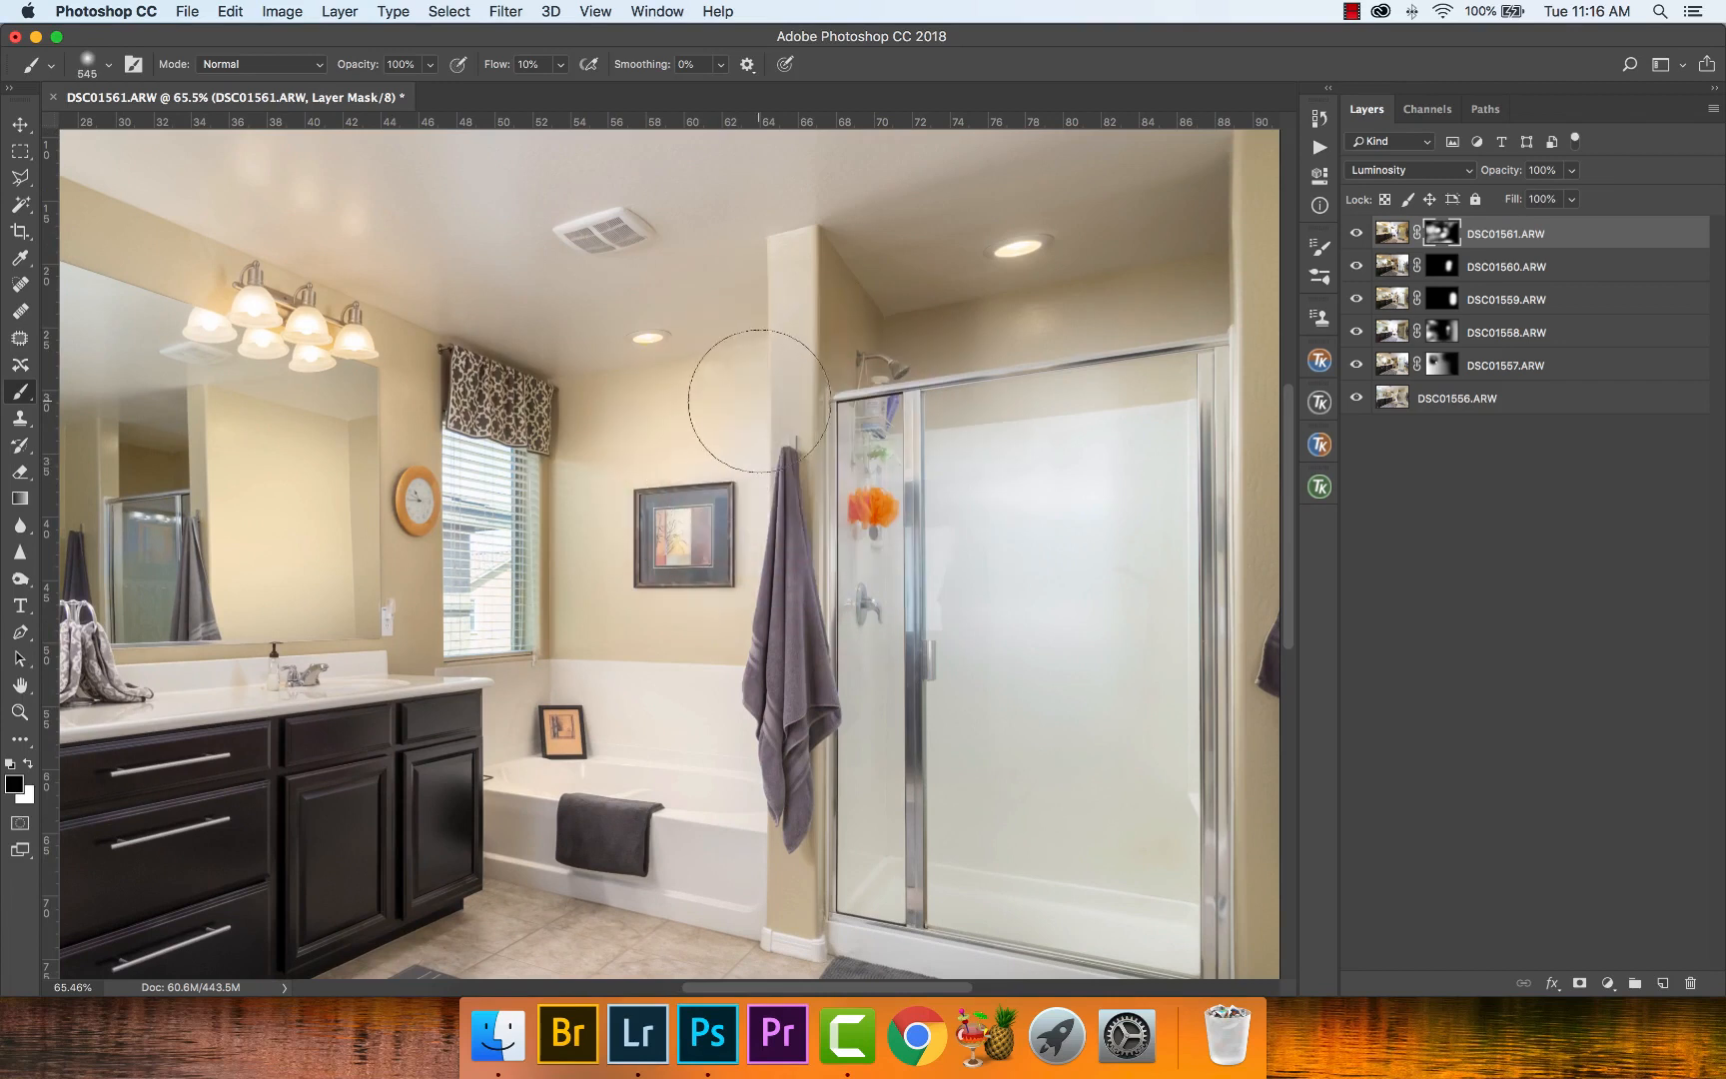
mouse_move(759, 400)
left_mouse_down()
mouse_move(781, 567)
mouse_move(755, 406)
mouse_move(768, 644)
left_mouse_up()
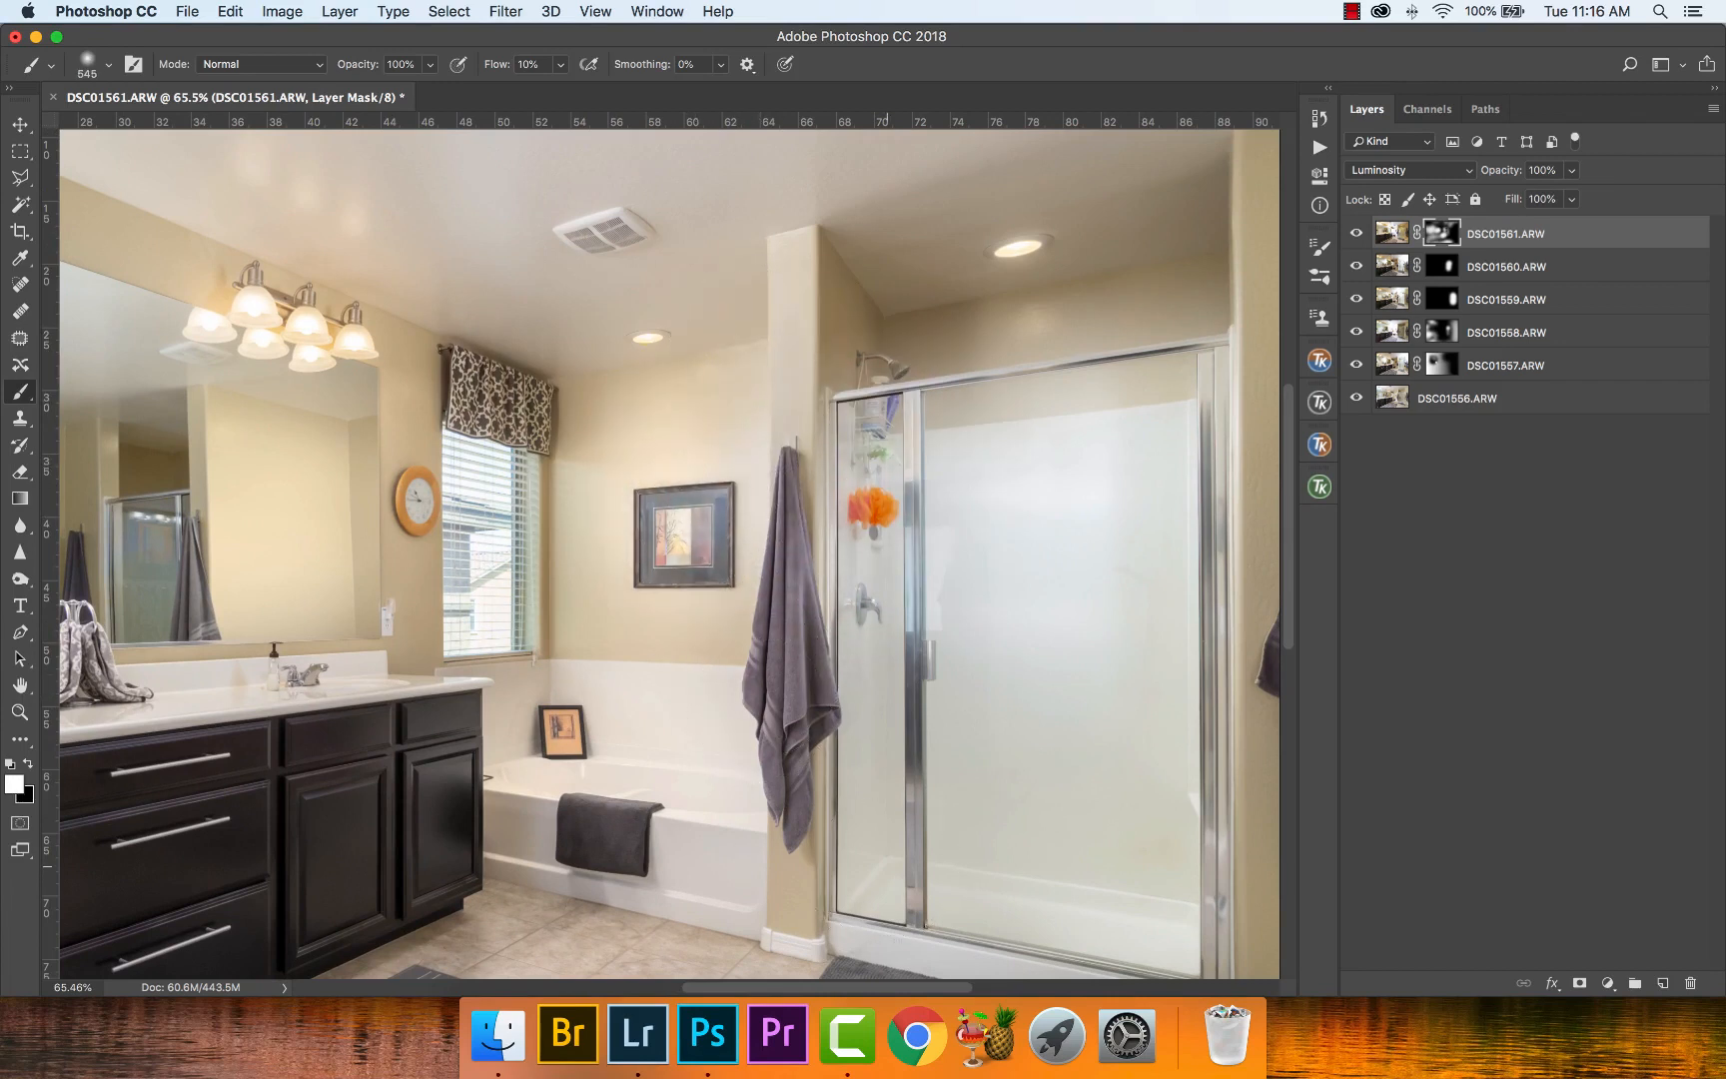
key("super+minus")
key("super+minus")
key("super+z")
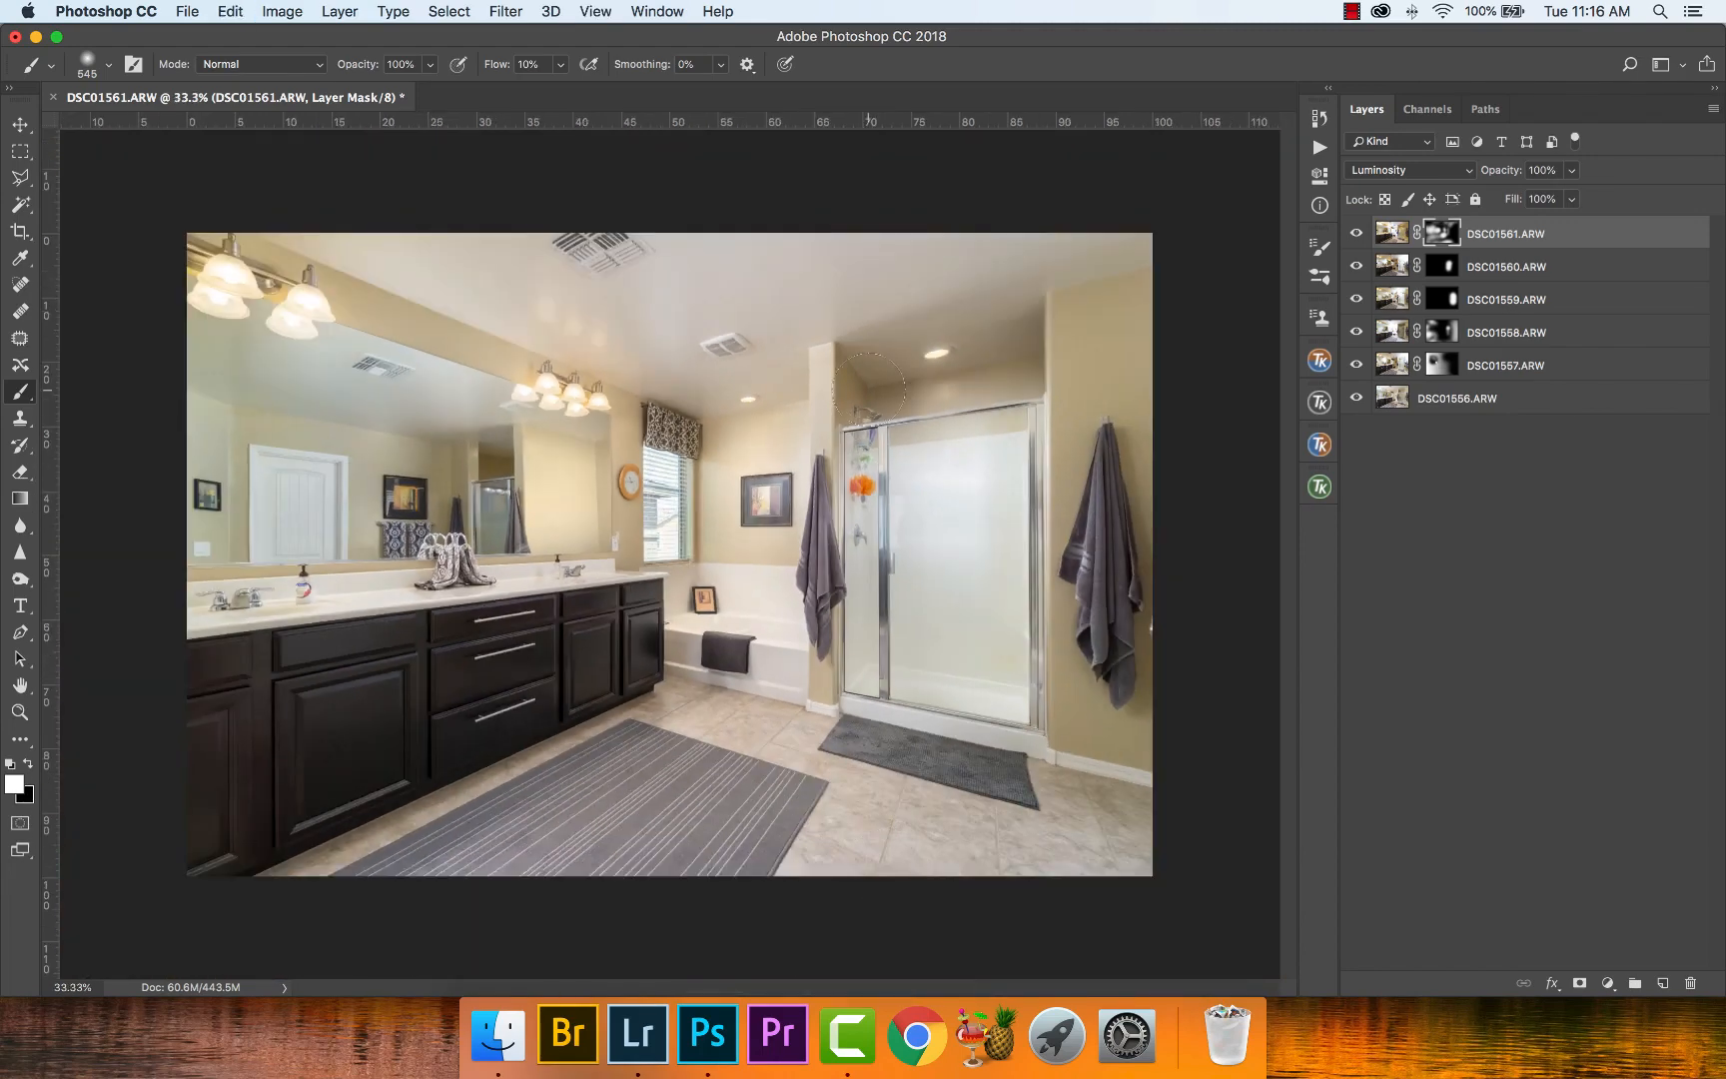
- Inspect the mirror reflection, the window and the picture wall up close, then the whole blended image
key("z")
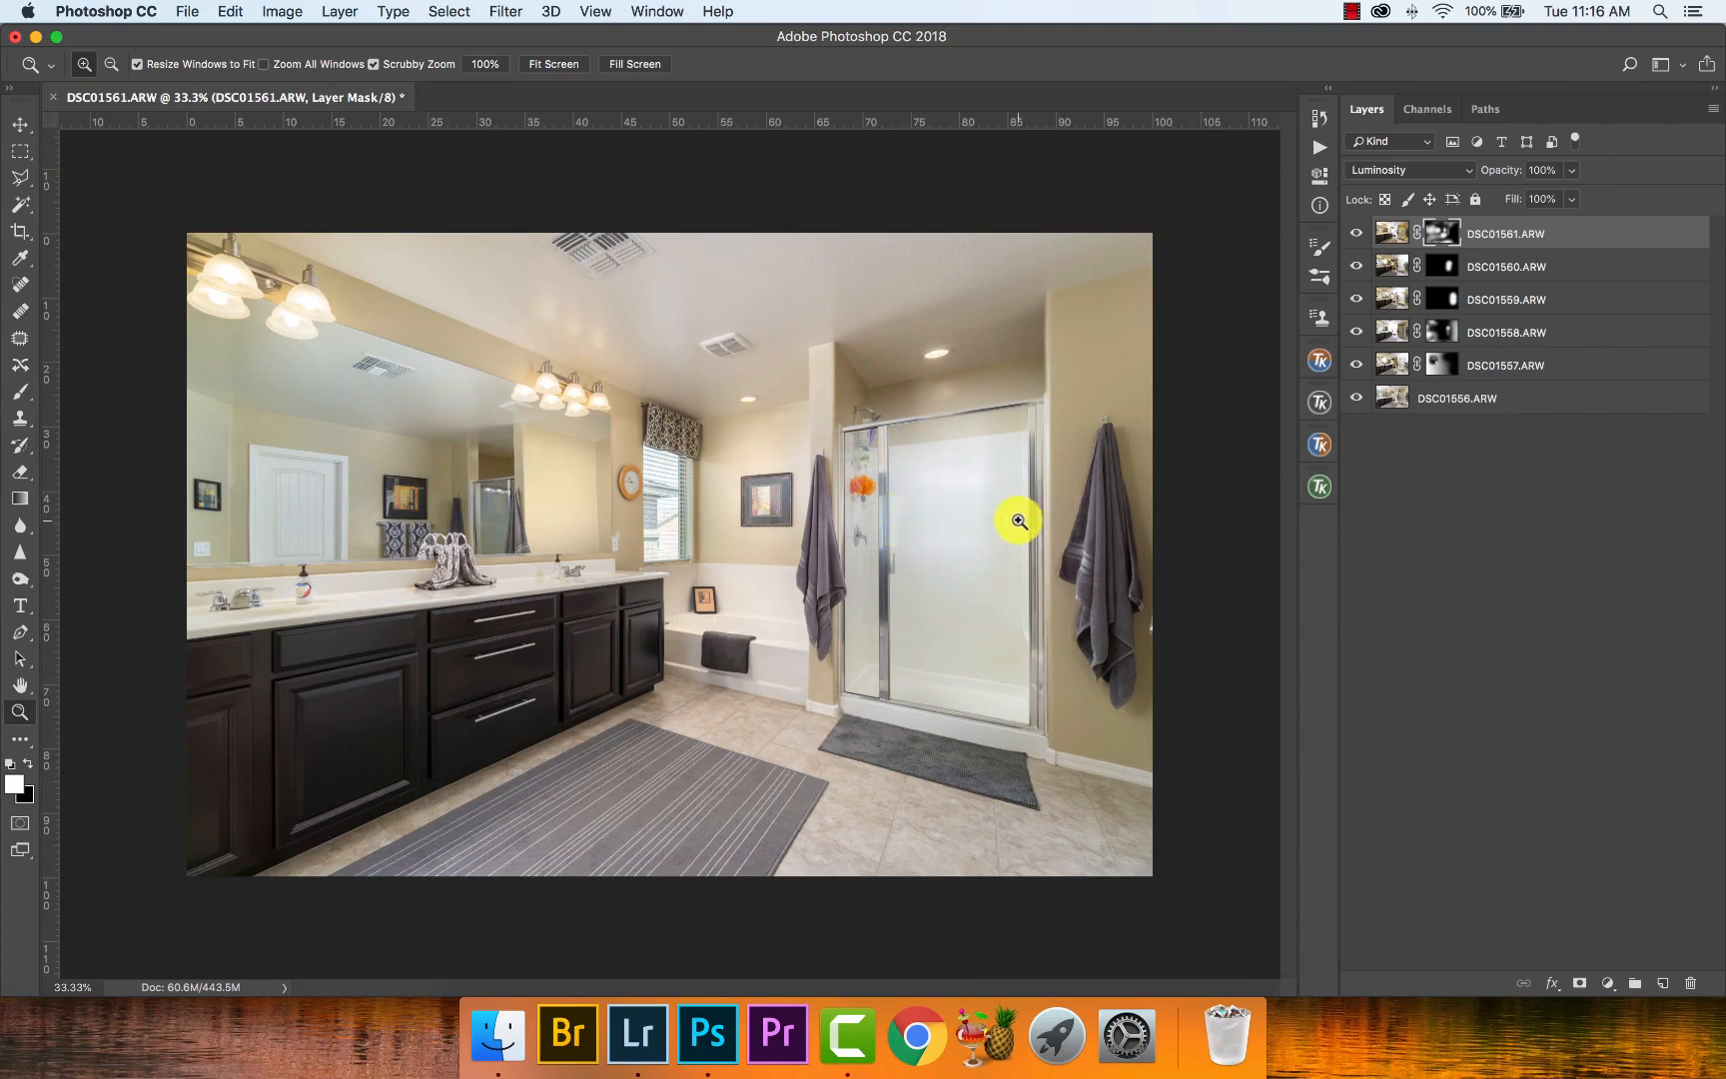
left_click_drag(501, 485, 551, 501)
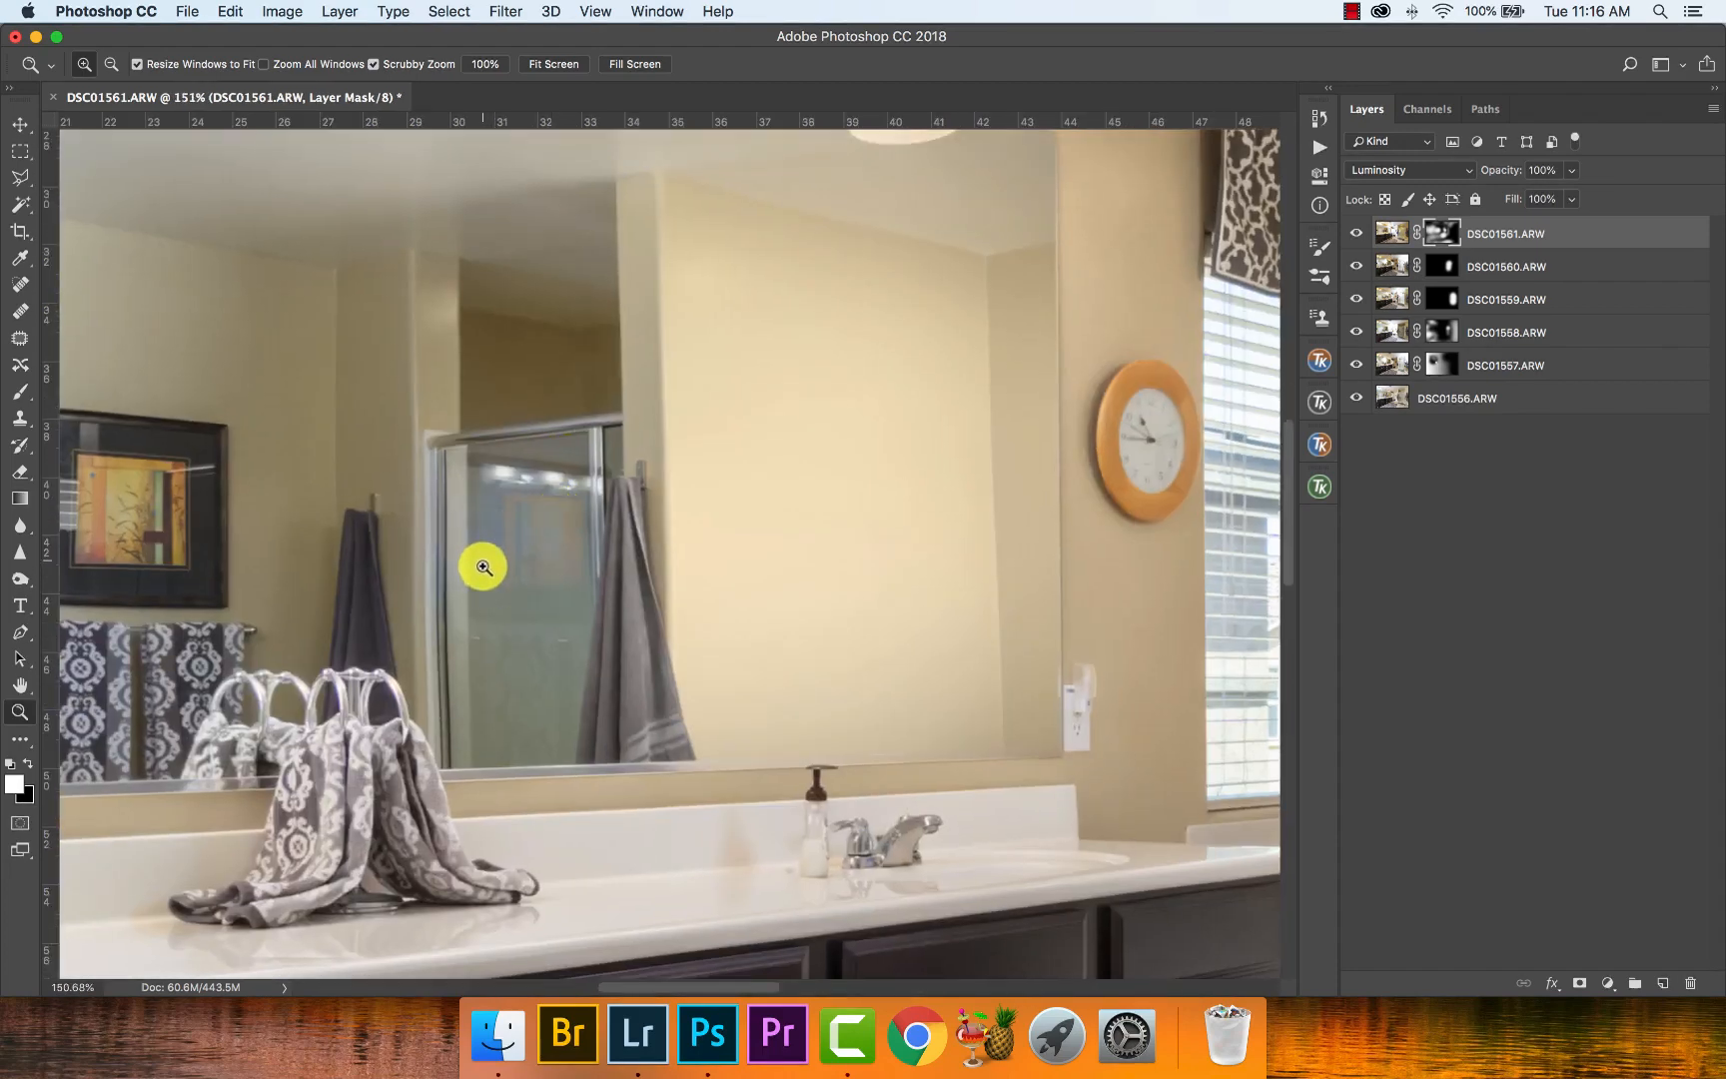
right_click(879, 512)
left_click(919, 504)
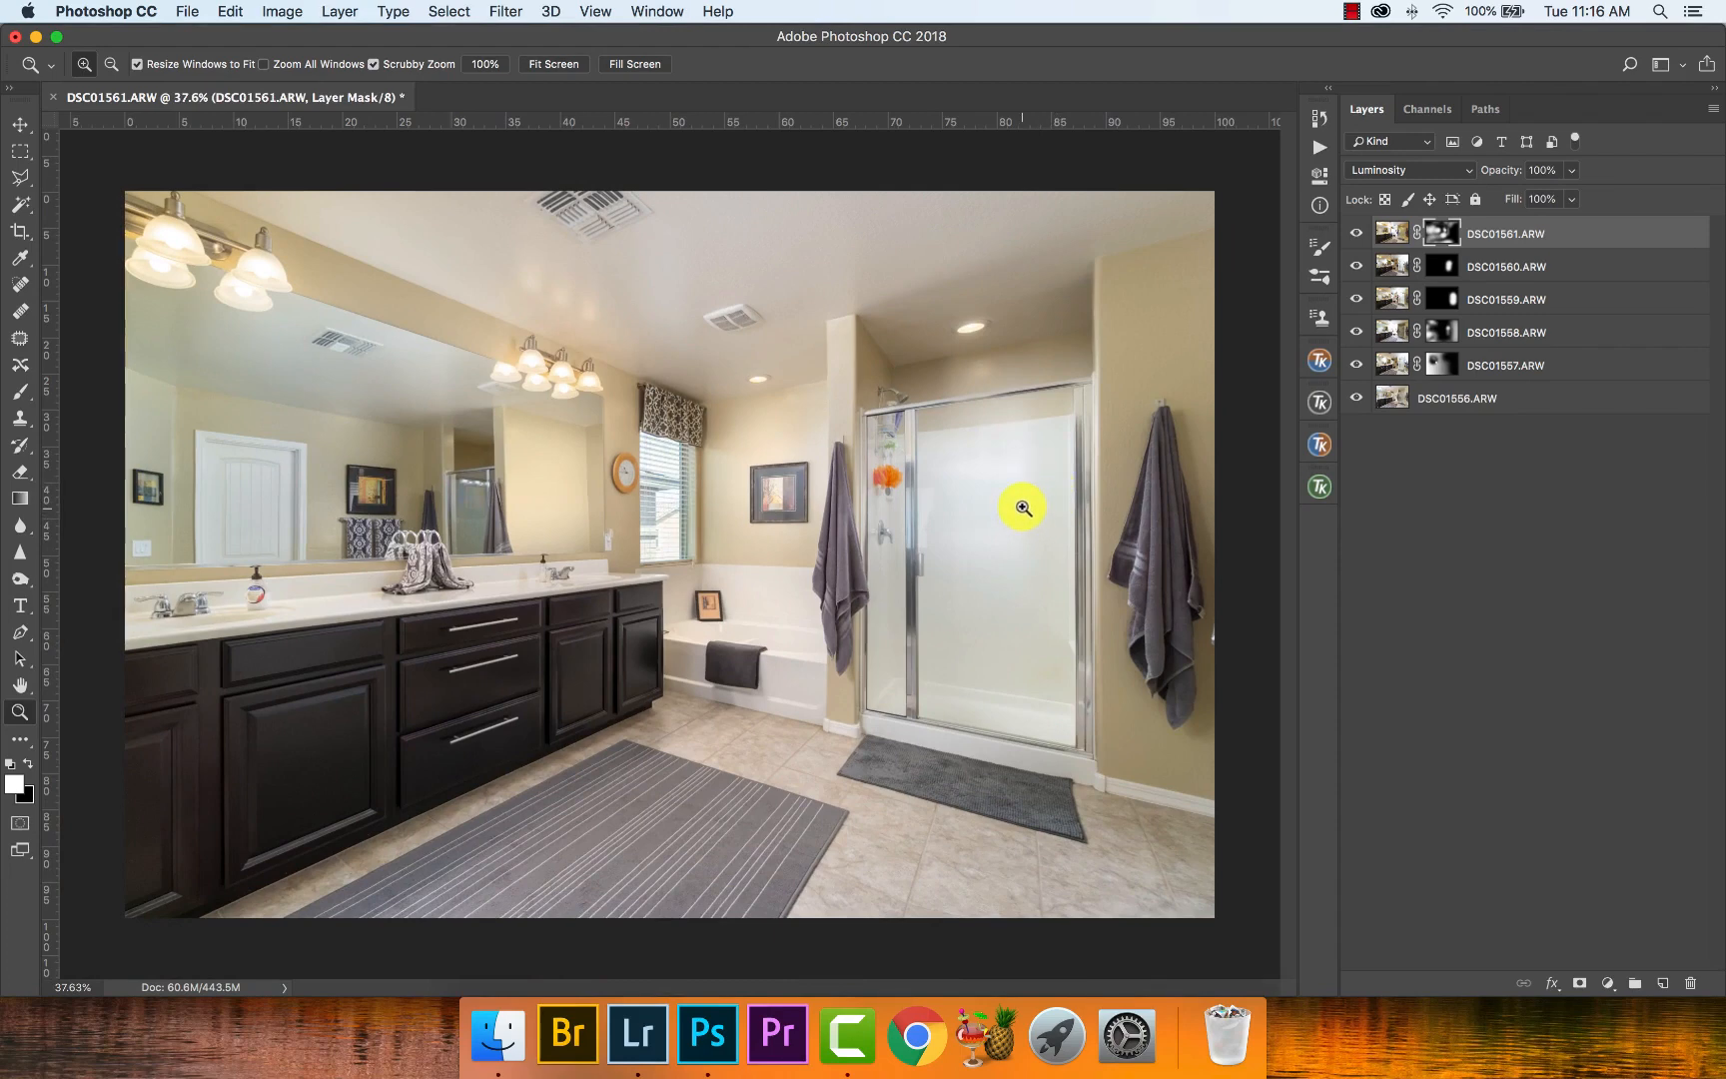
left_click(701, 482)
right_click(809, 513)
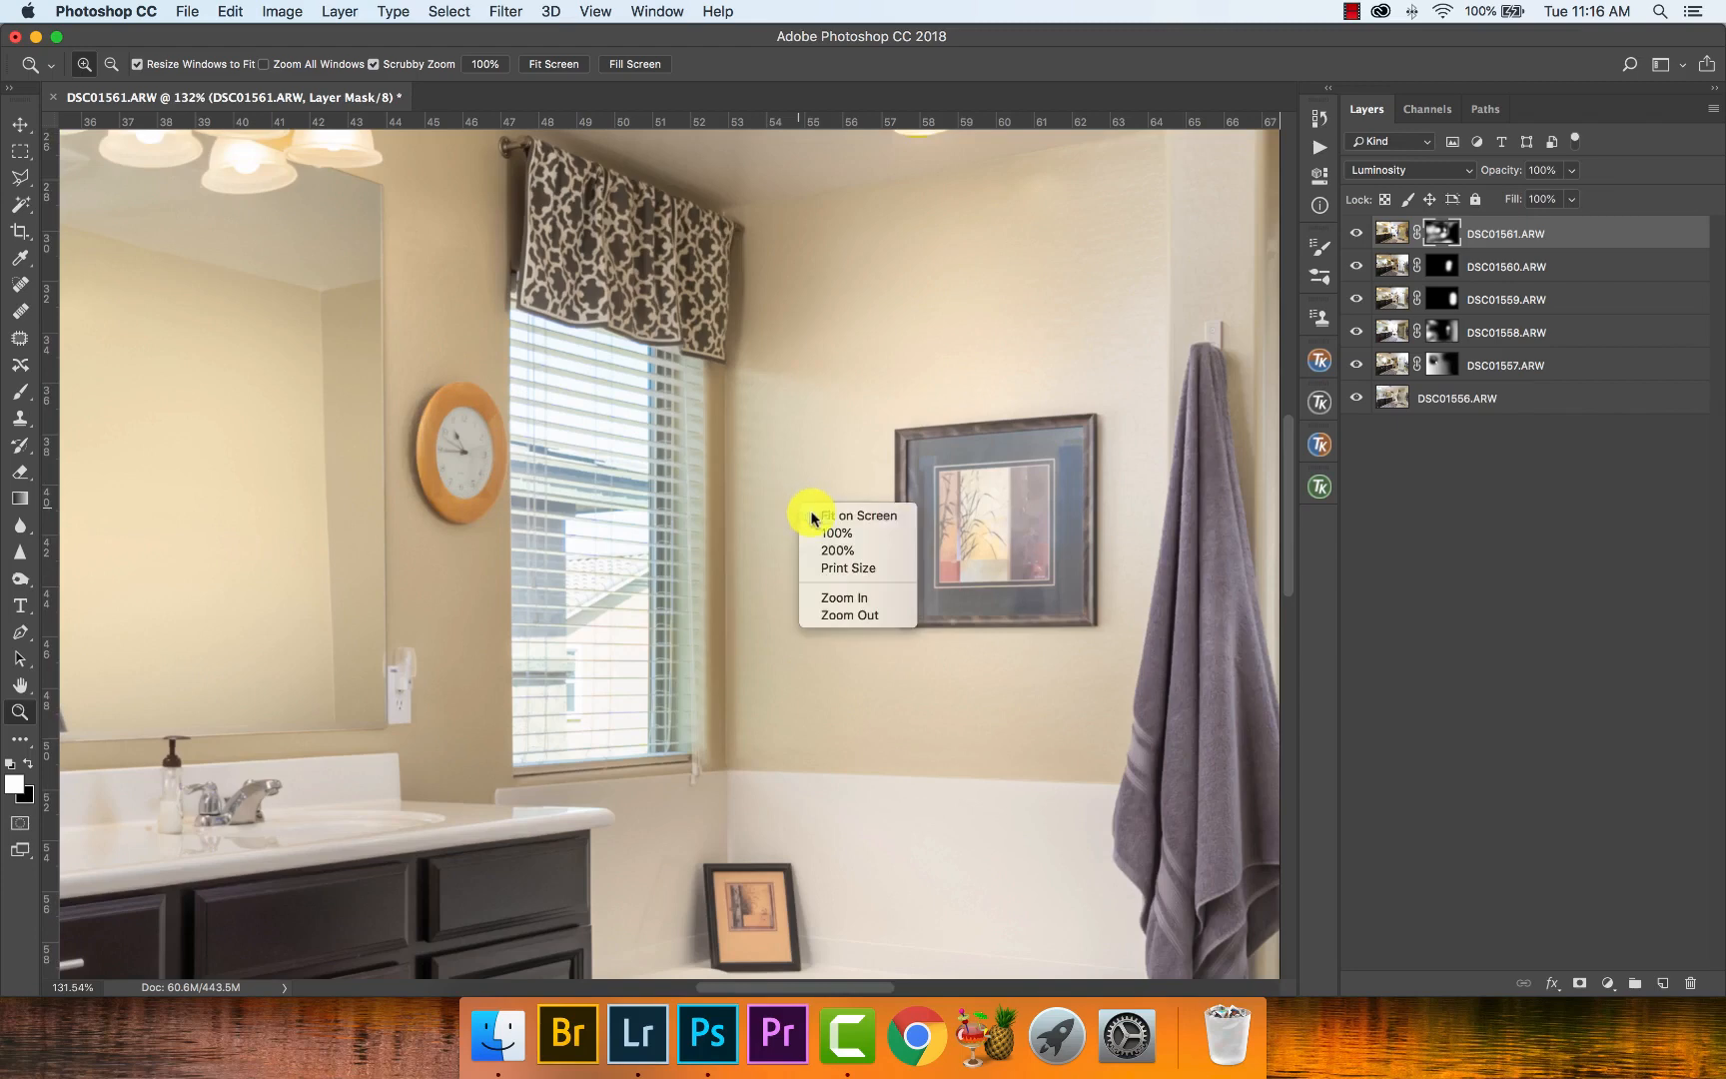
left_click(844, 517)
left_click(1032, 450, "alt")
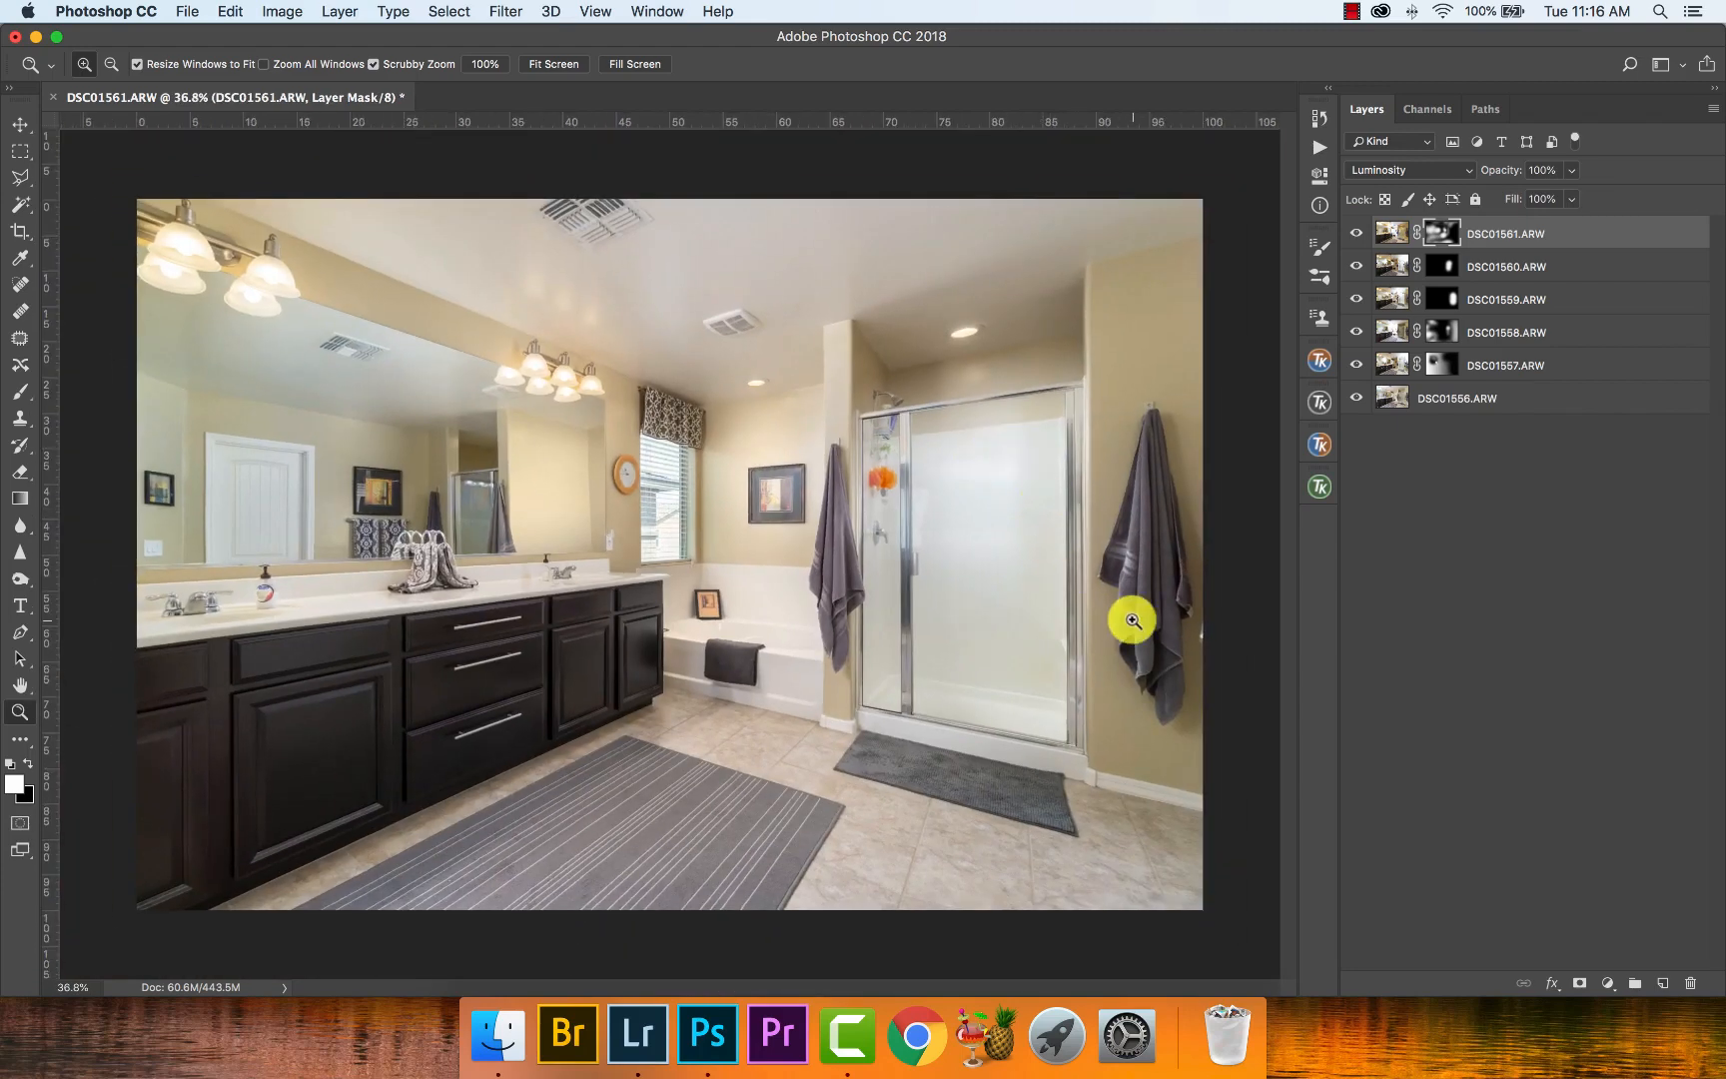